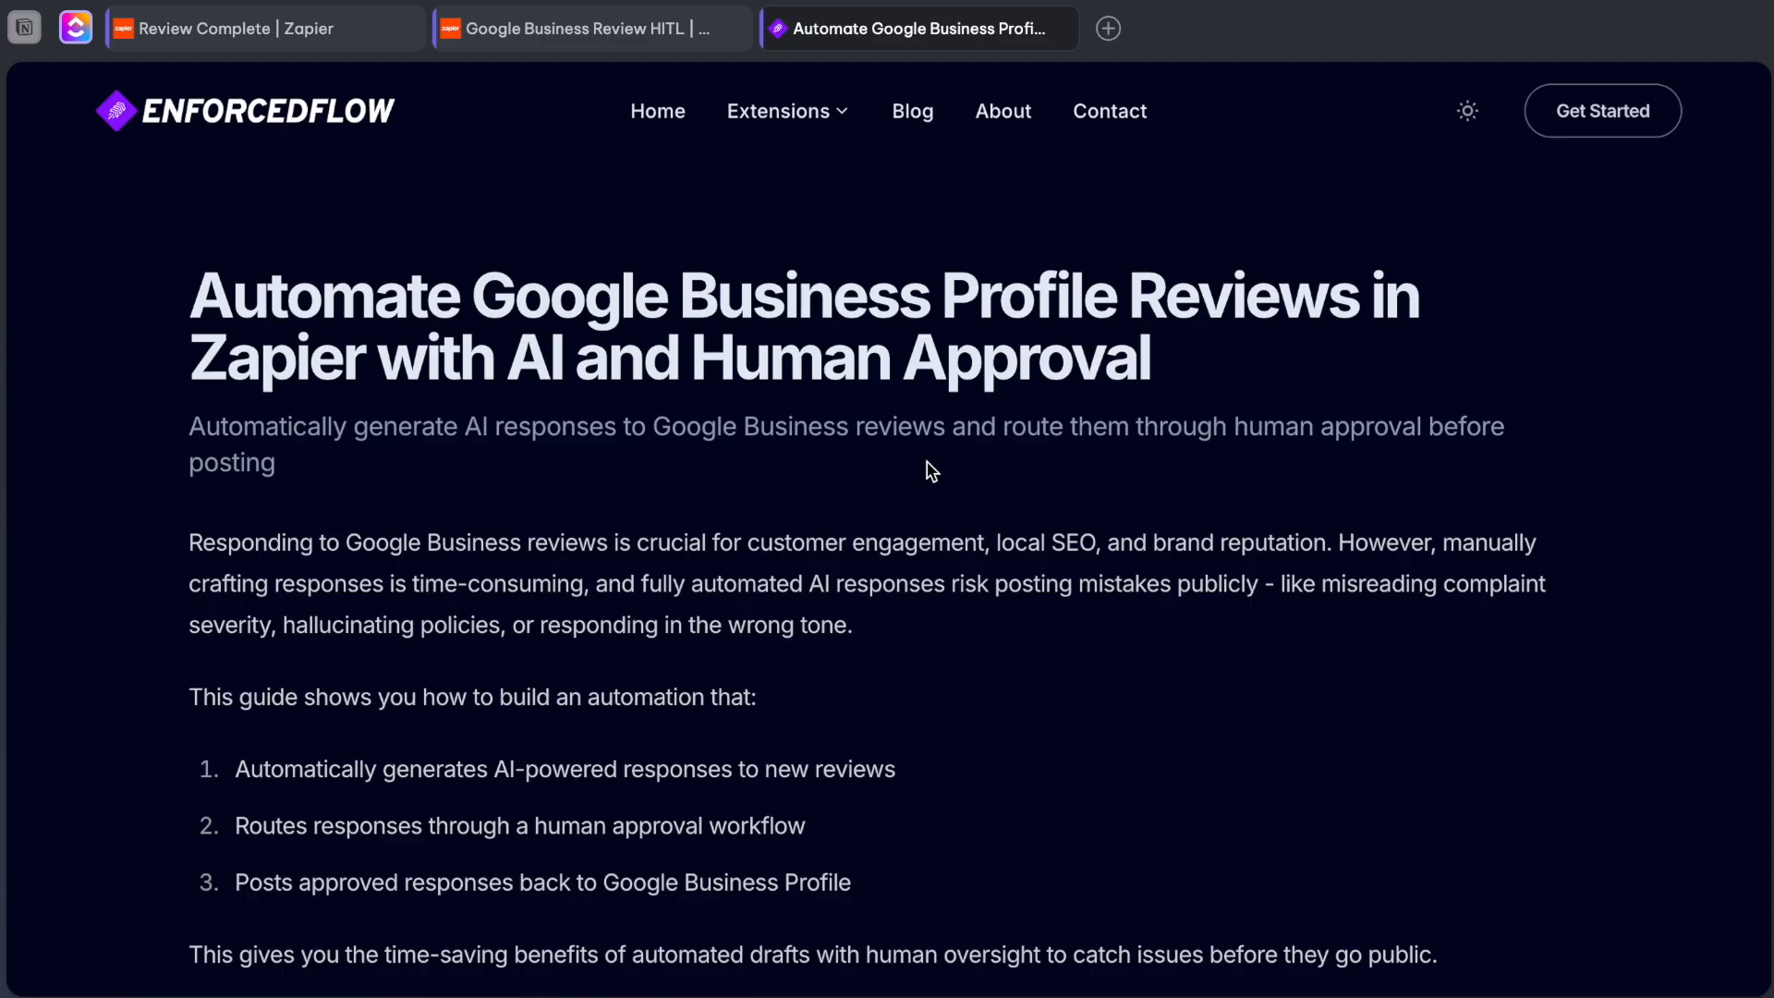
Read the guide's introduction and its How It Works section describing the two Zaps for generating and posting review responses.
scroll(932, 471, "down", 2)
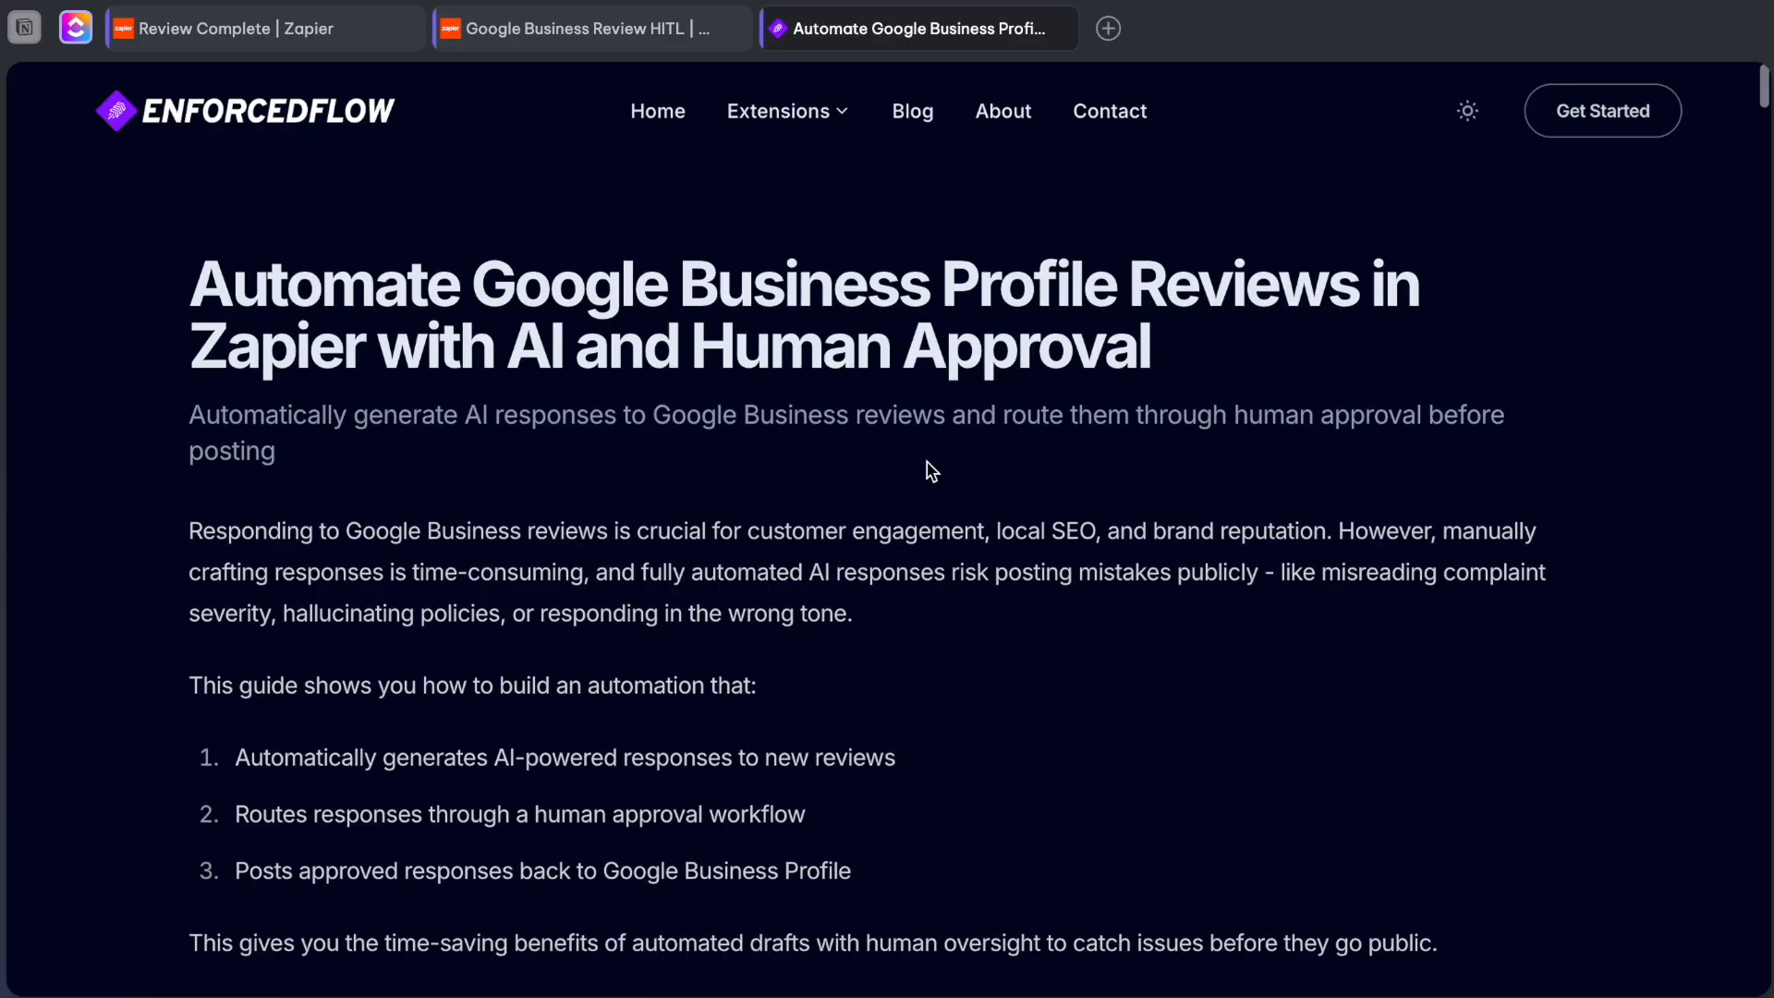
scroll(932, 471, "up", 1)
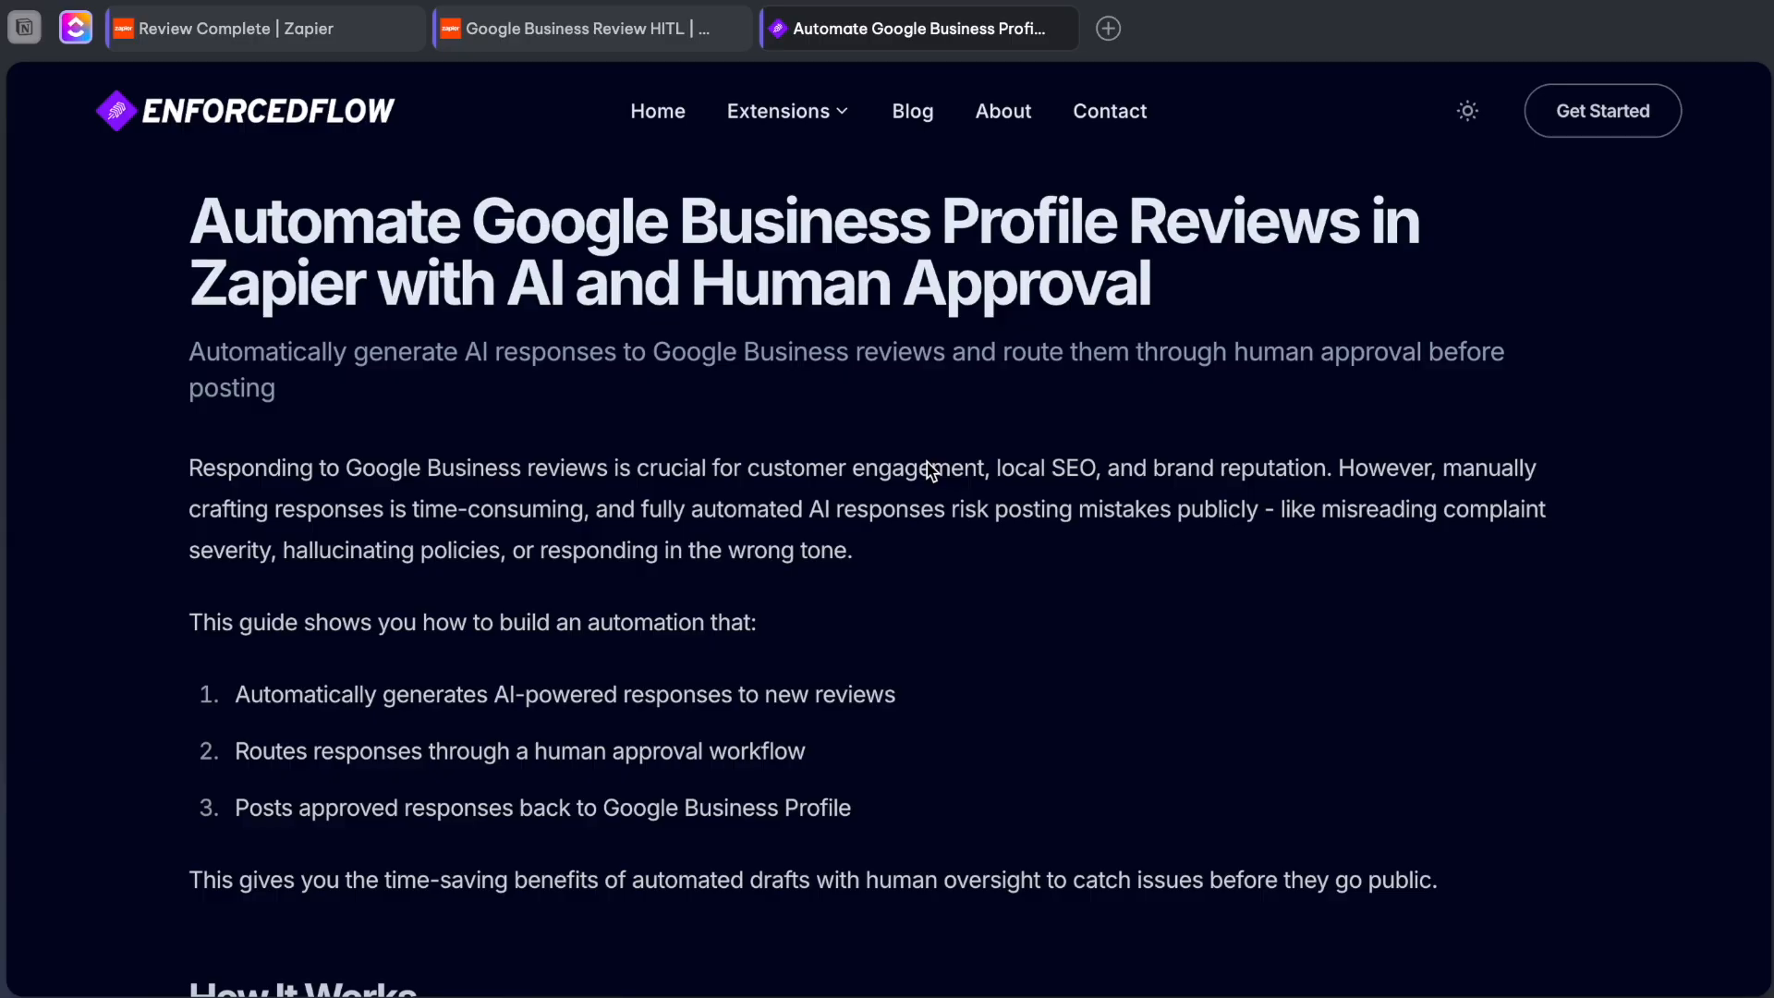
scroll(932, 471, "down", 3)
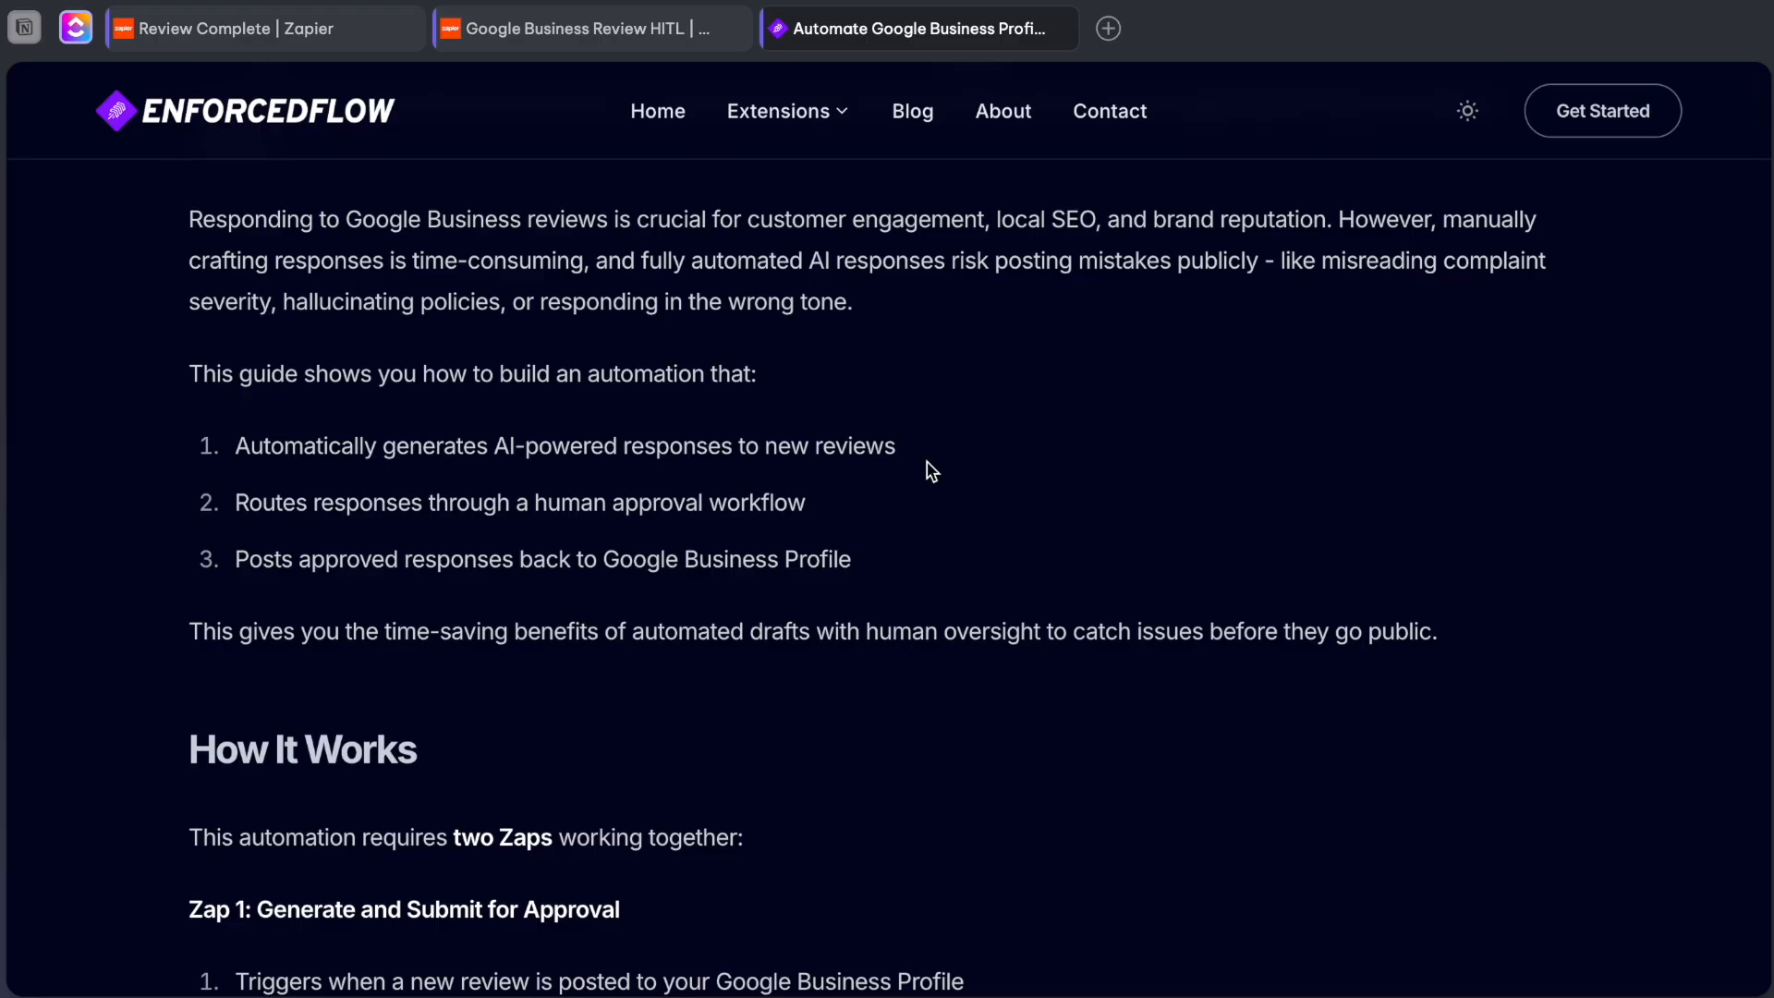
scroll(931, 472, "up", 1)
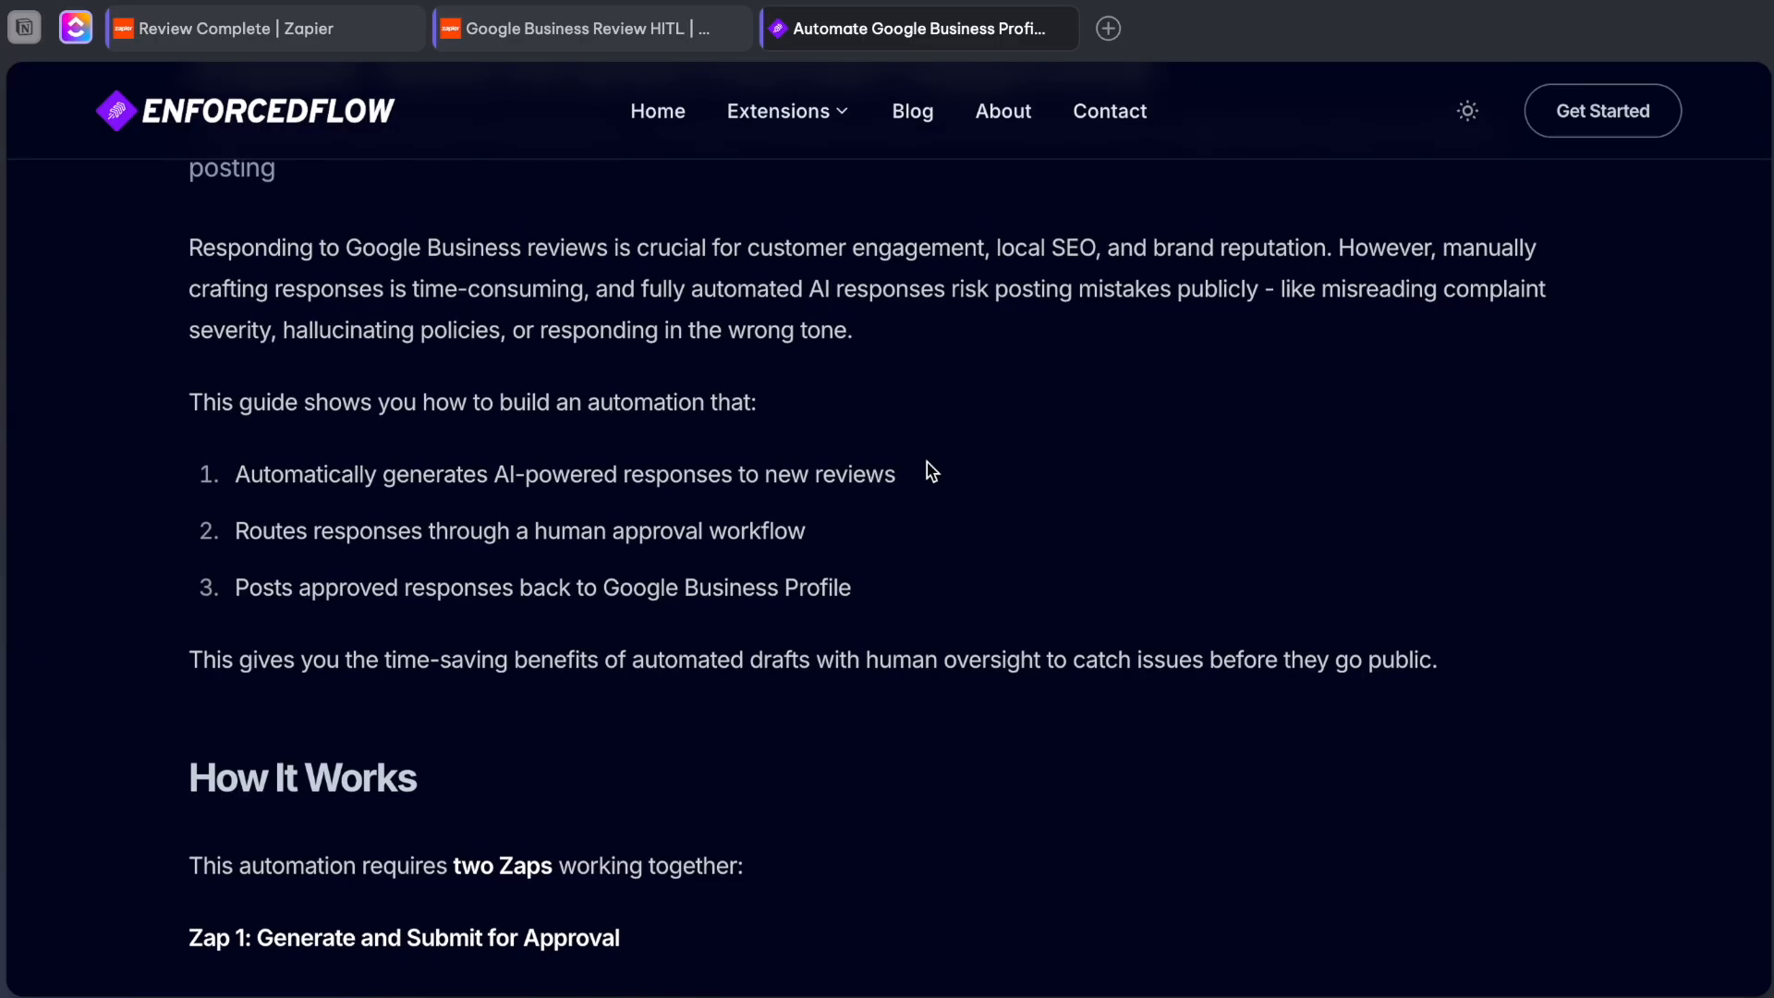
scroll(932, 472, "down", 6)
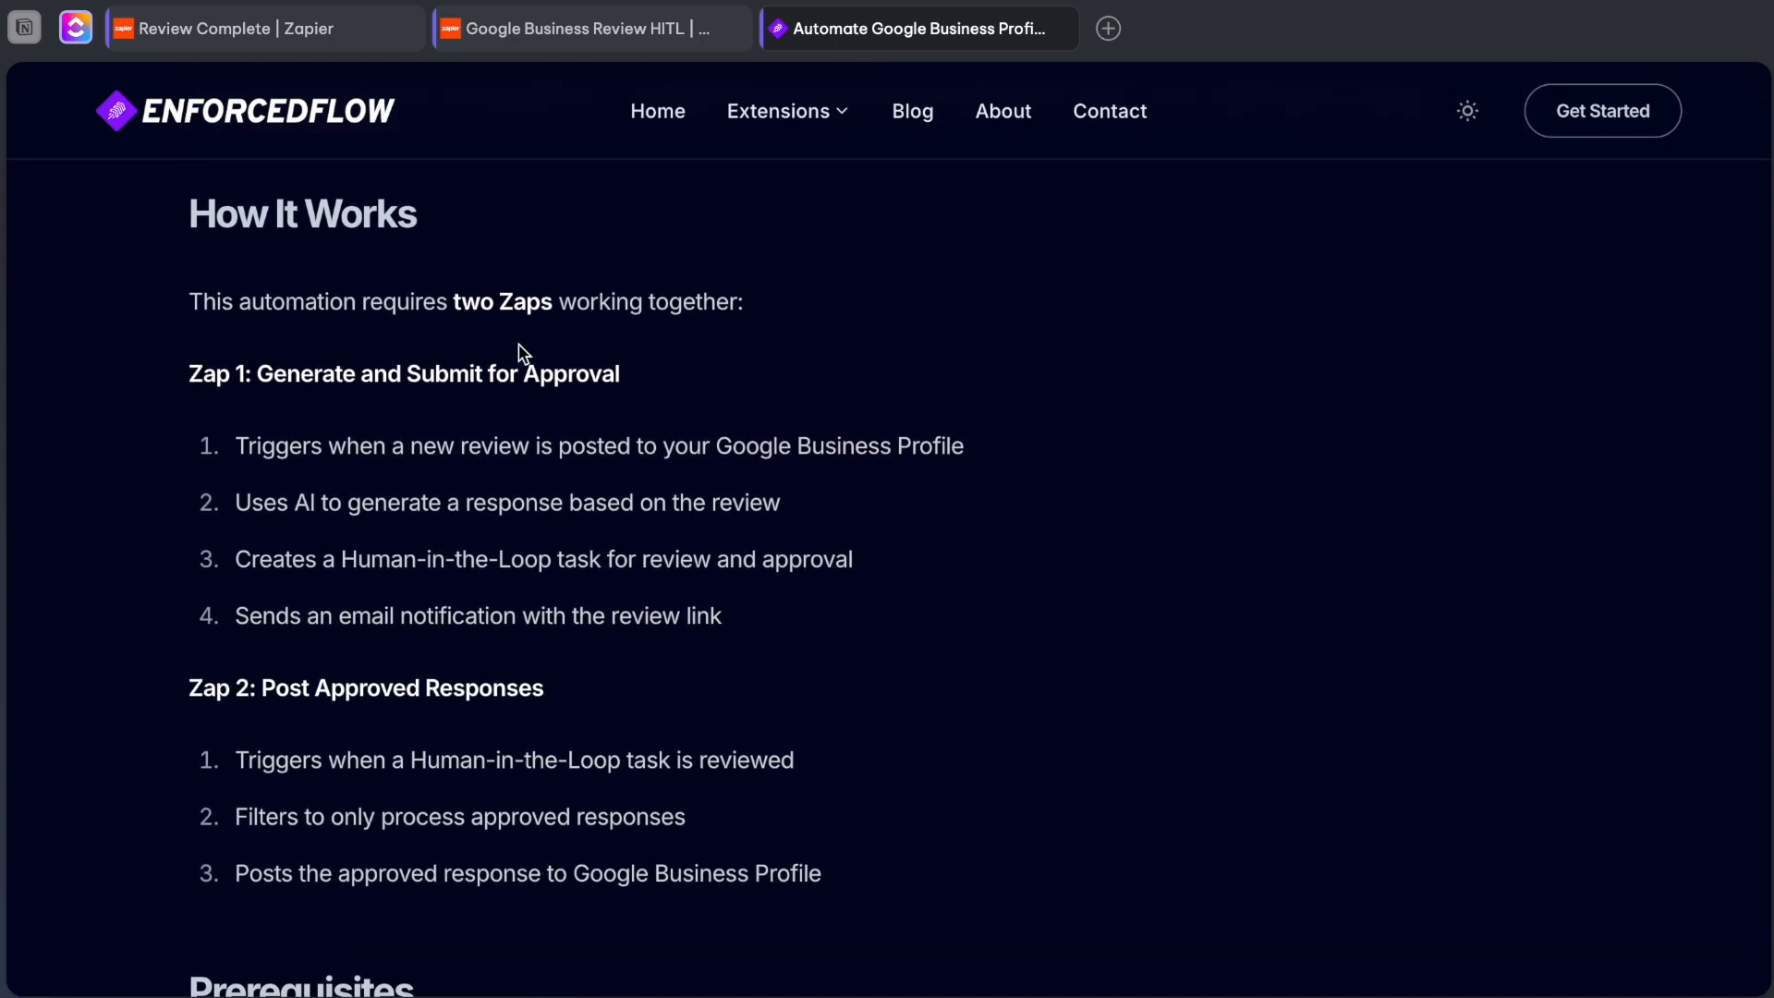
scroll(518, 344, "down", 1)
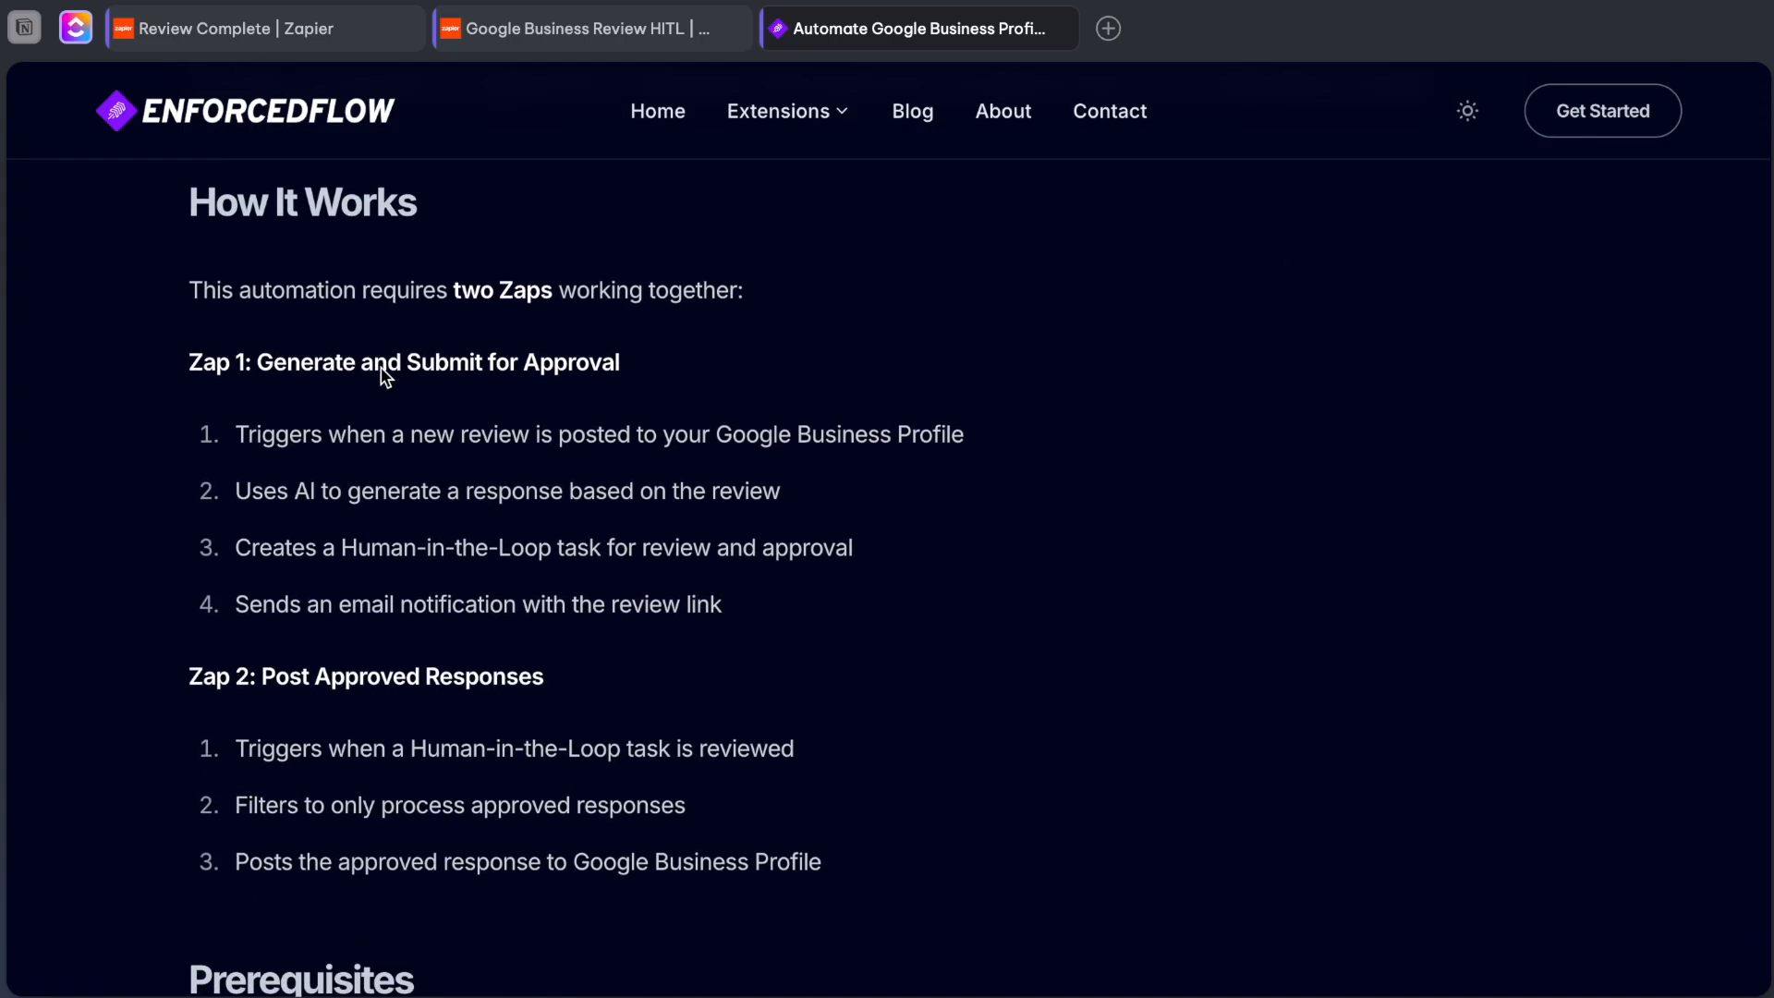
scroll(371, 368, "down", 1)
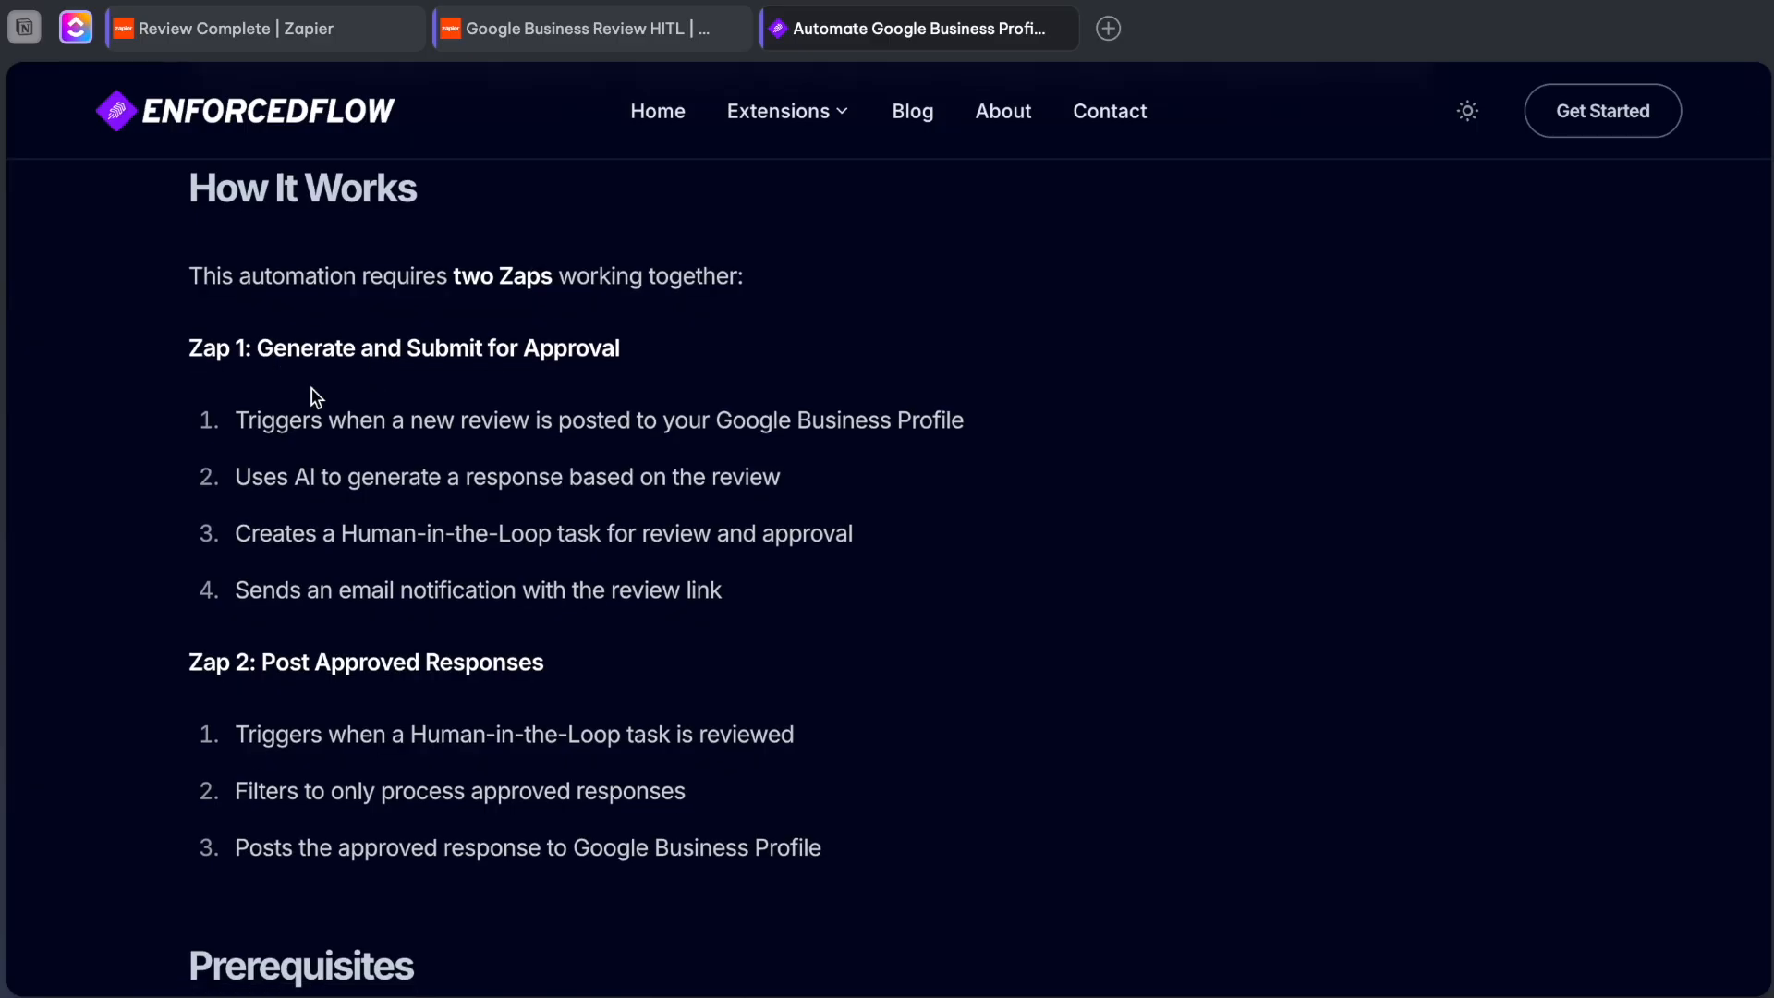
scroll(367, 423, "down", 1)
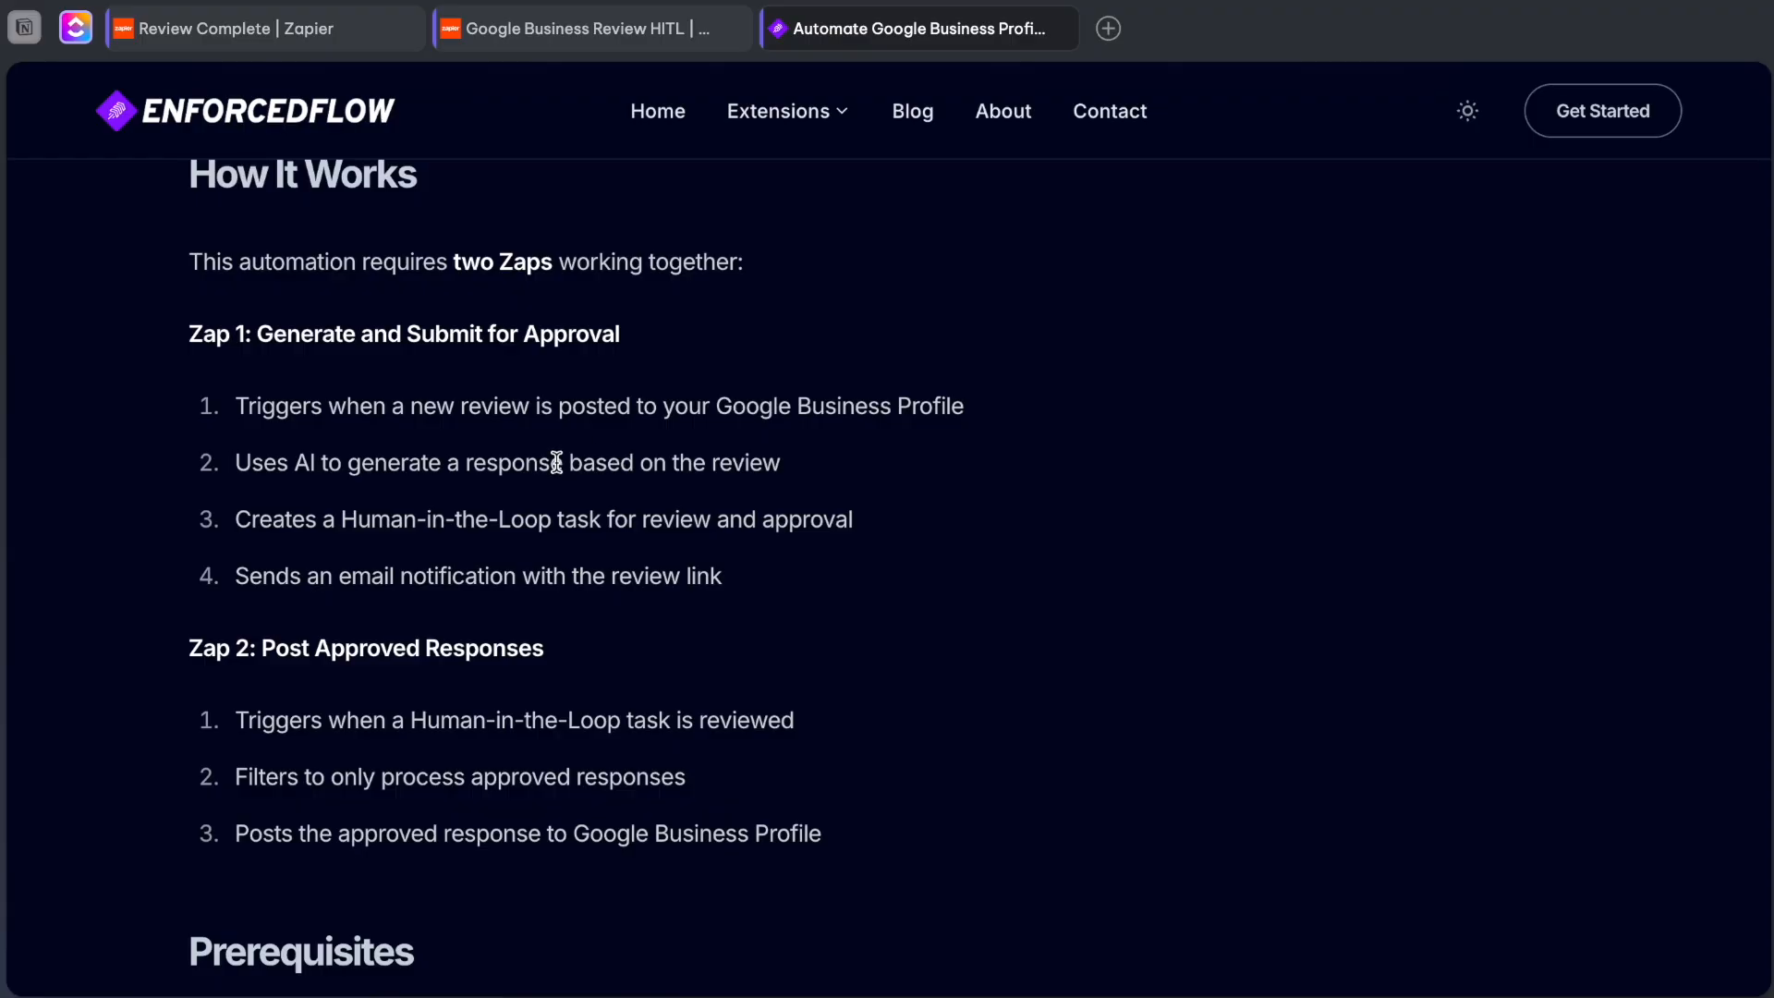
left_click_drag(187, 651, 505, 634)
scroll(505, 634, "down", 1)
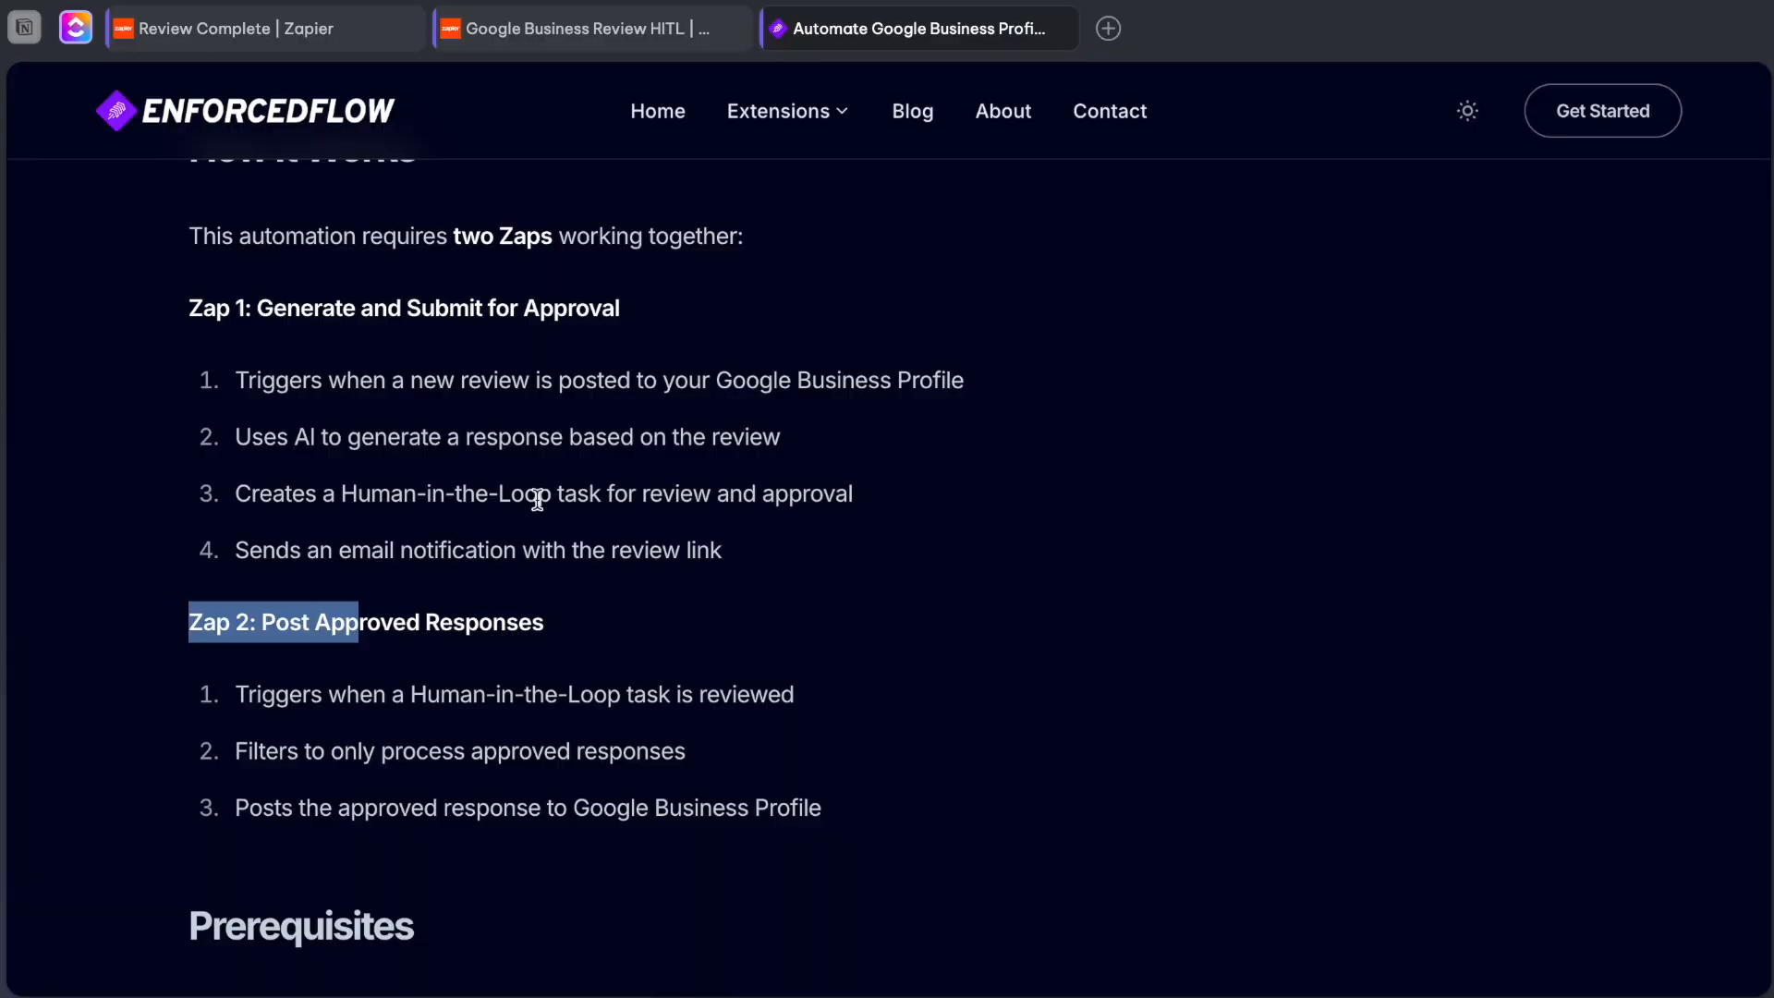
Switch to the Google Business Review HITL Zap, inspect the New Review trigger's setup and close its settings.
left_click(573, 28)
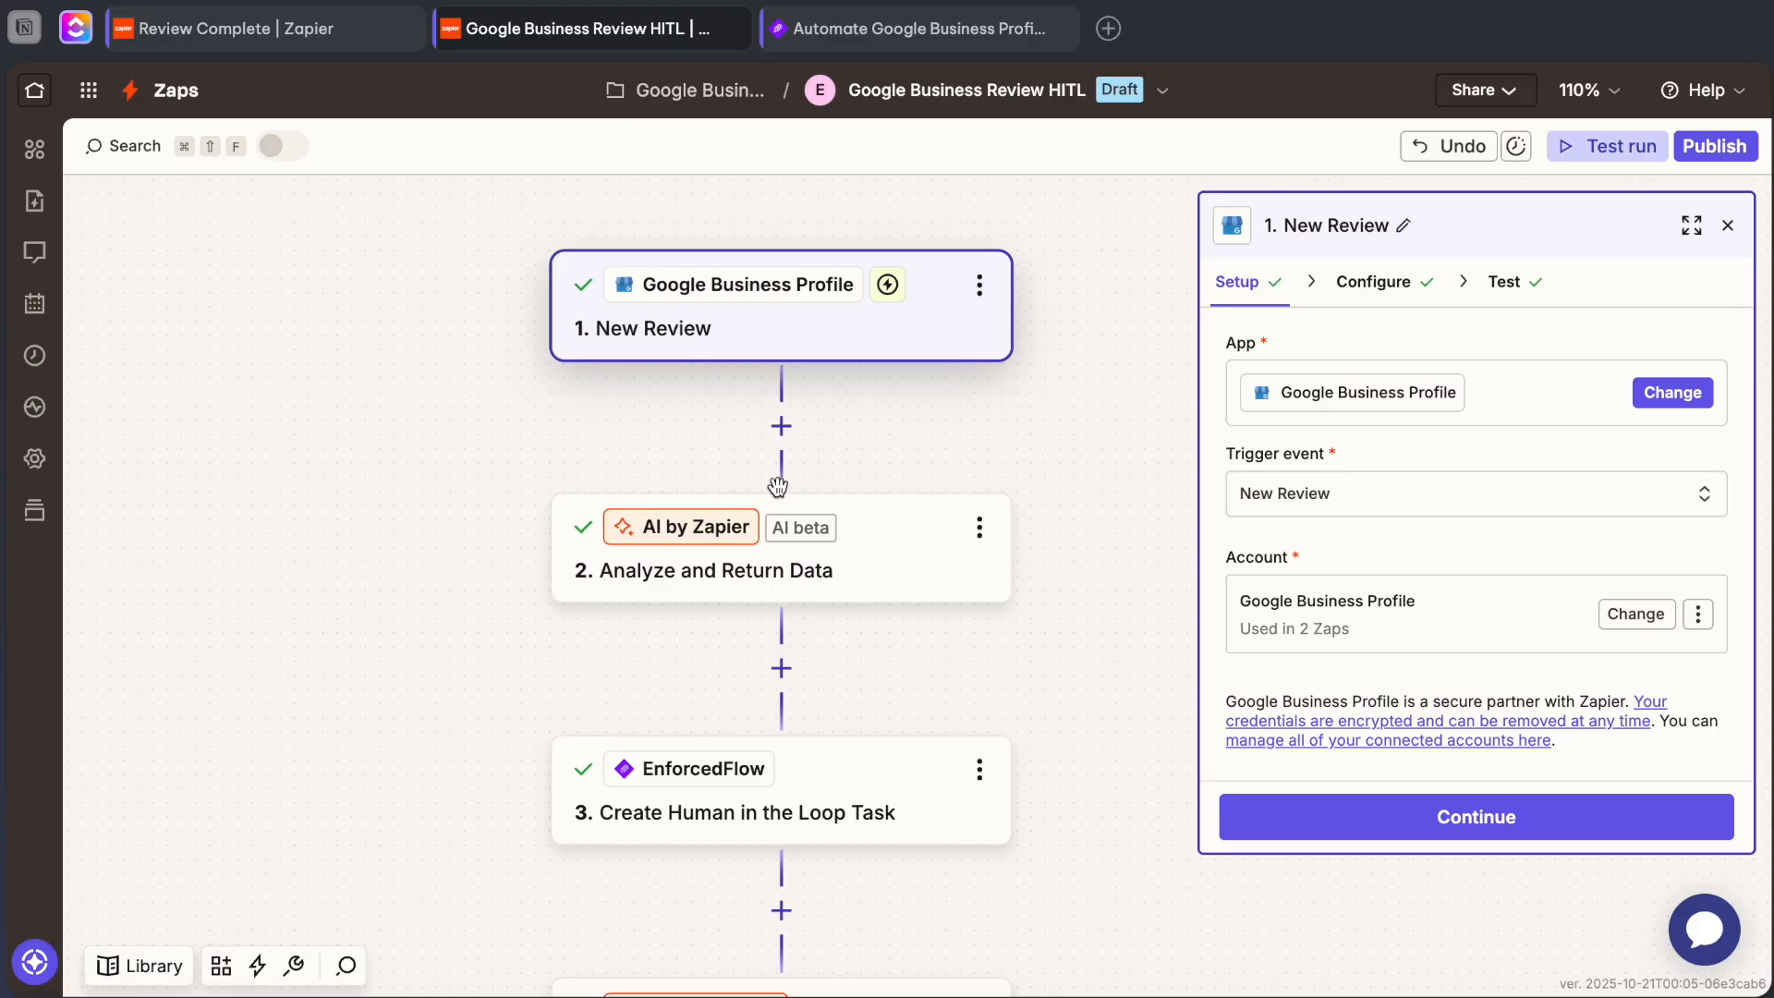
scroll(778, 487, "up", 1)
scroll(778, 487, "right", 1)
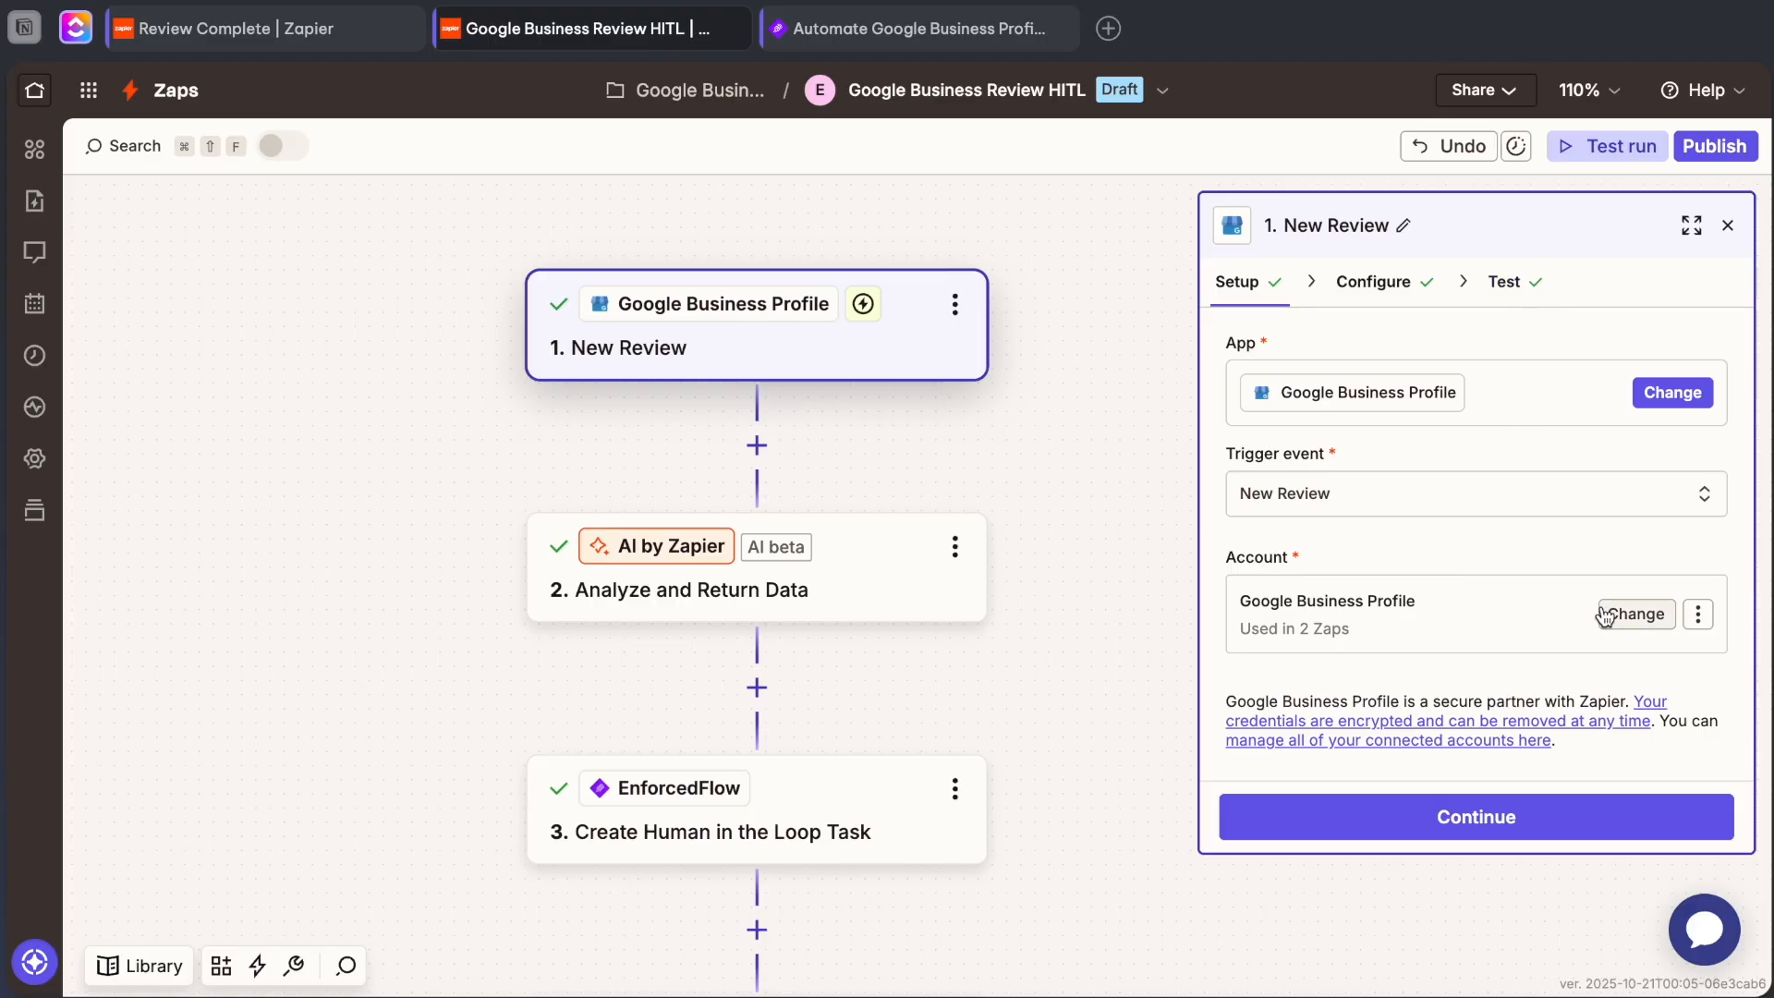
left_click(1727, 226)
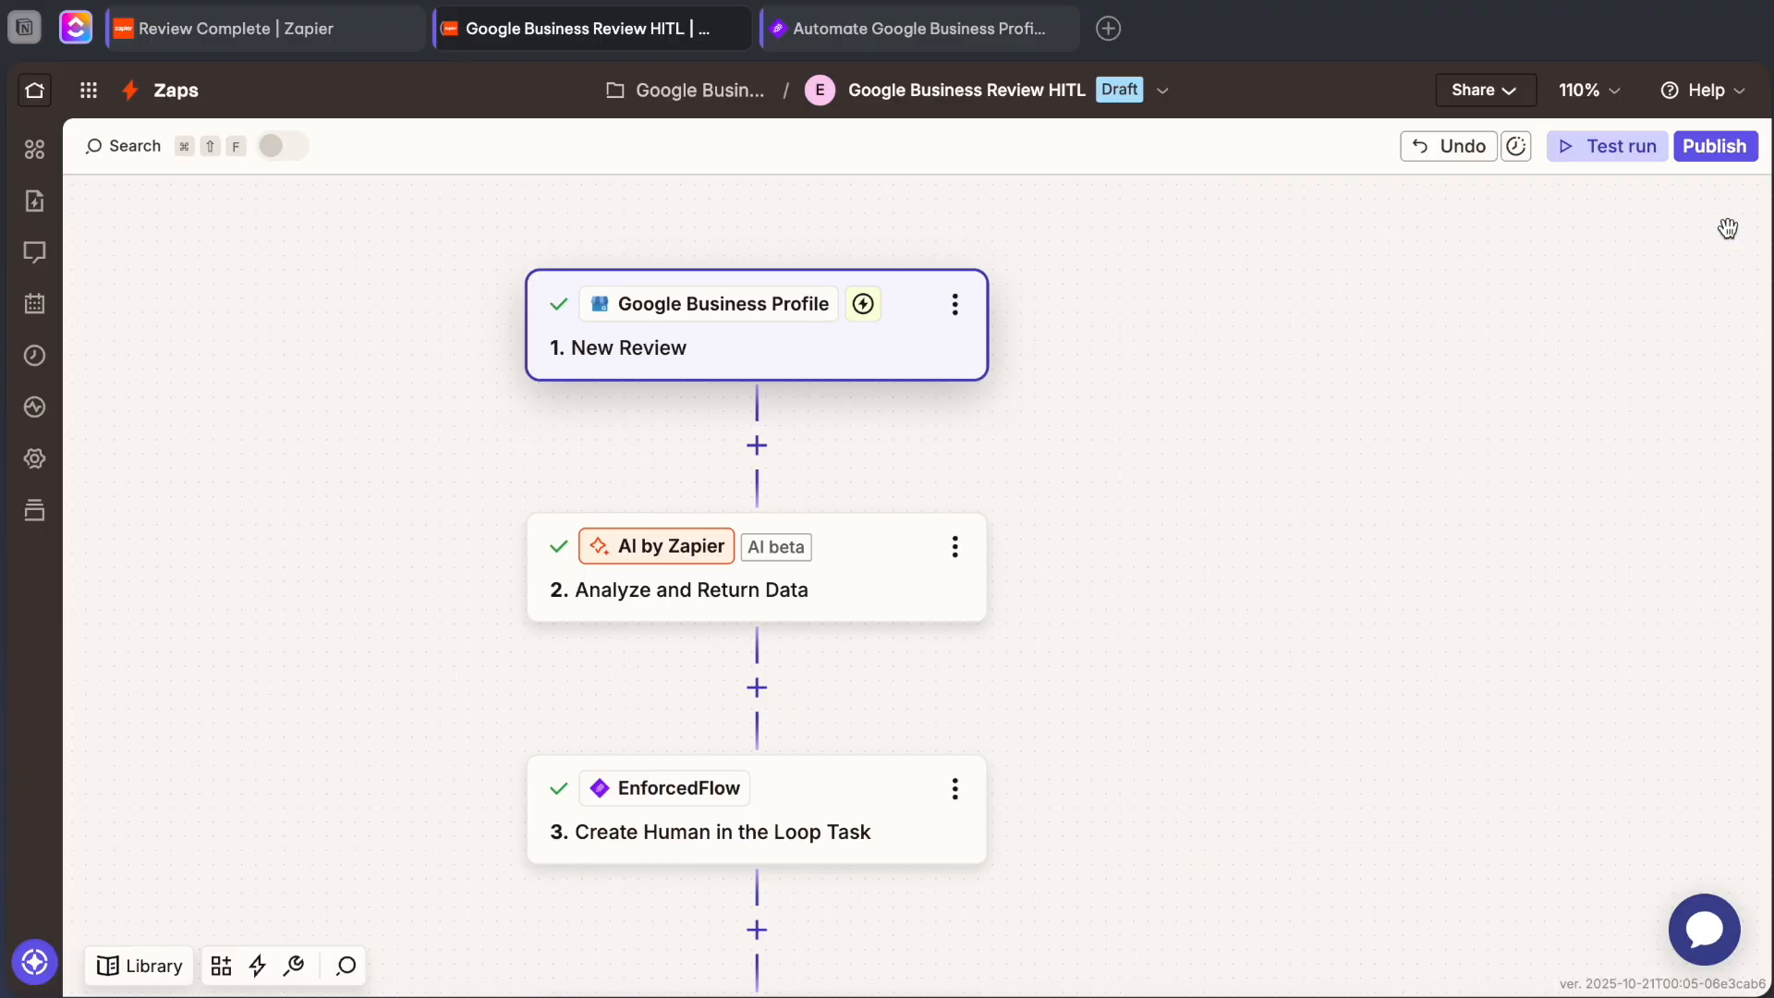
Open the Analyze and Return Data step in the expanded prompt builder and examine its model, input fields, prompt and output fields.
left_click(834, 582)
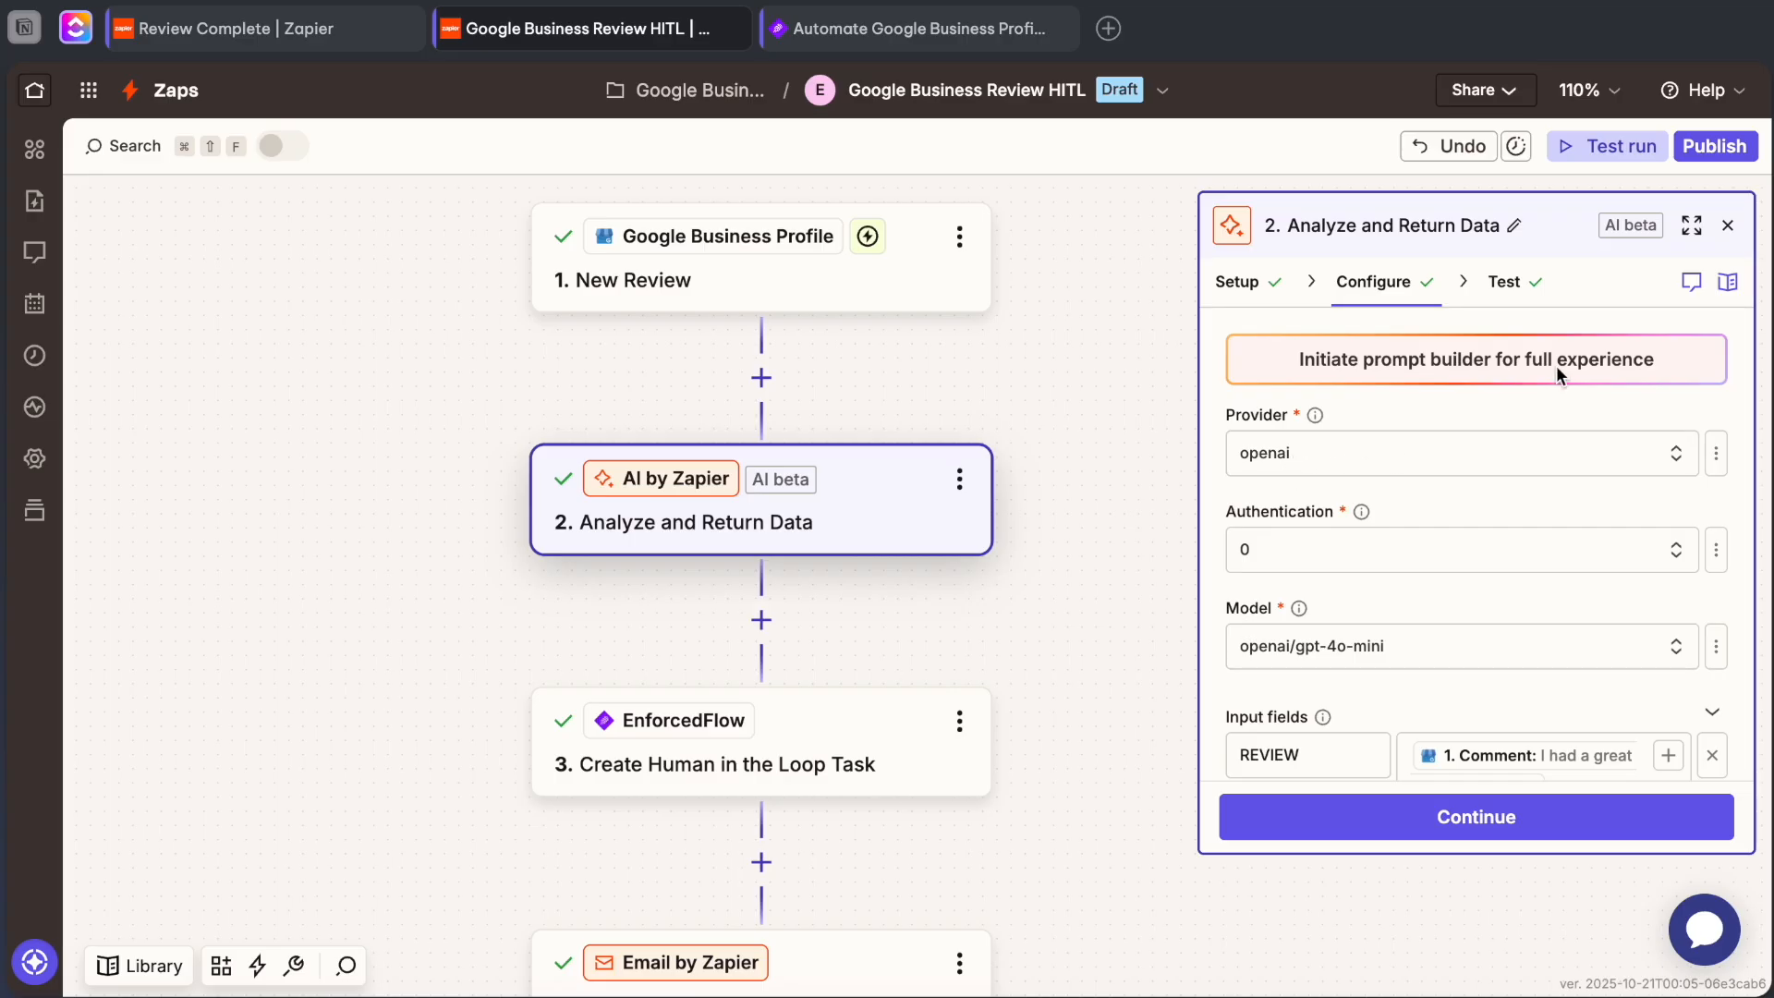
left_click(1692, 225)
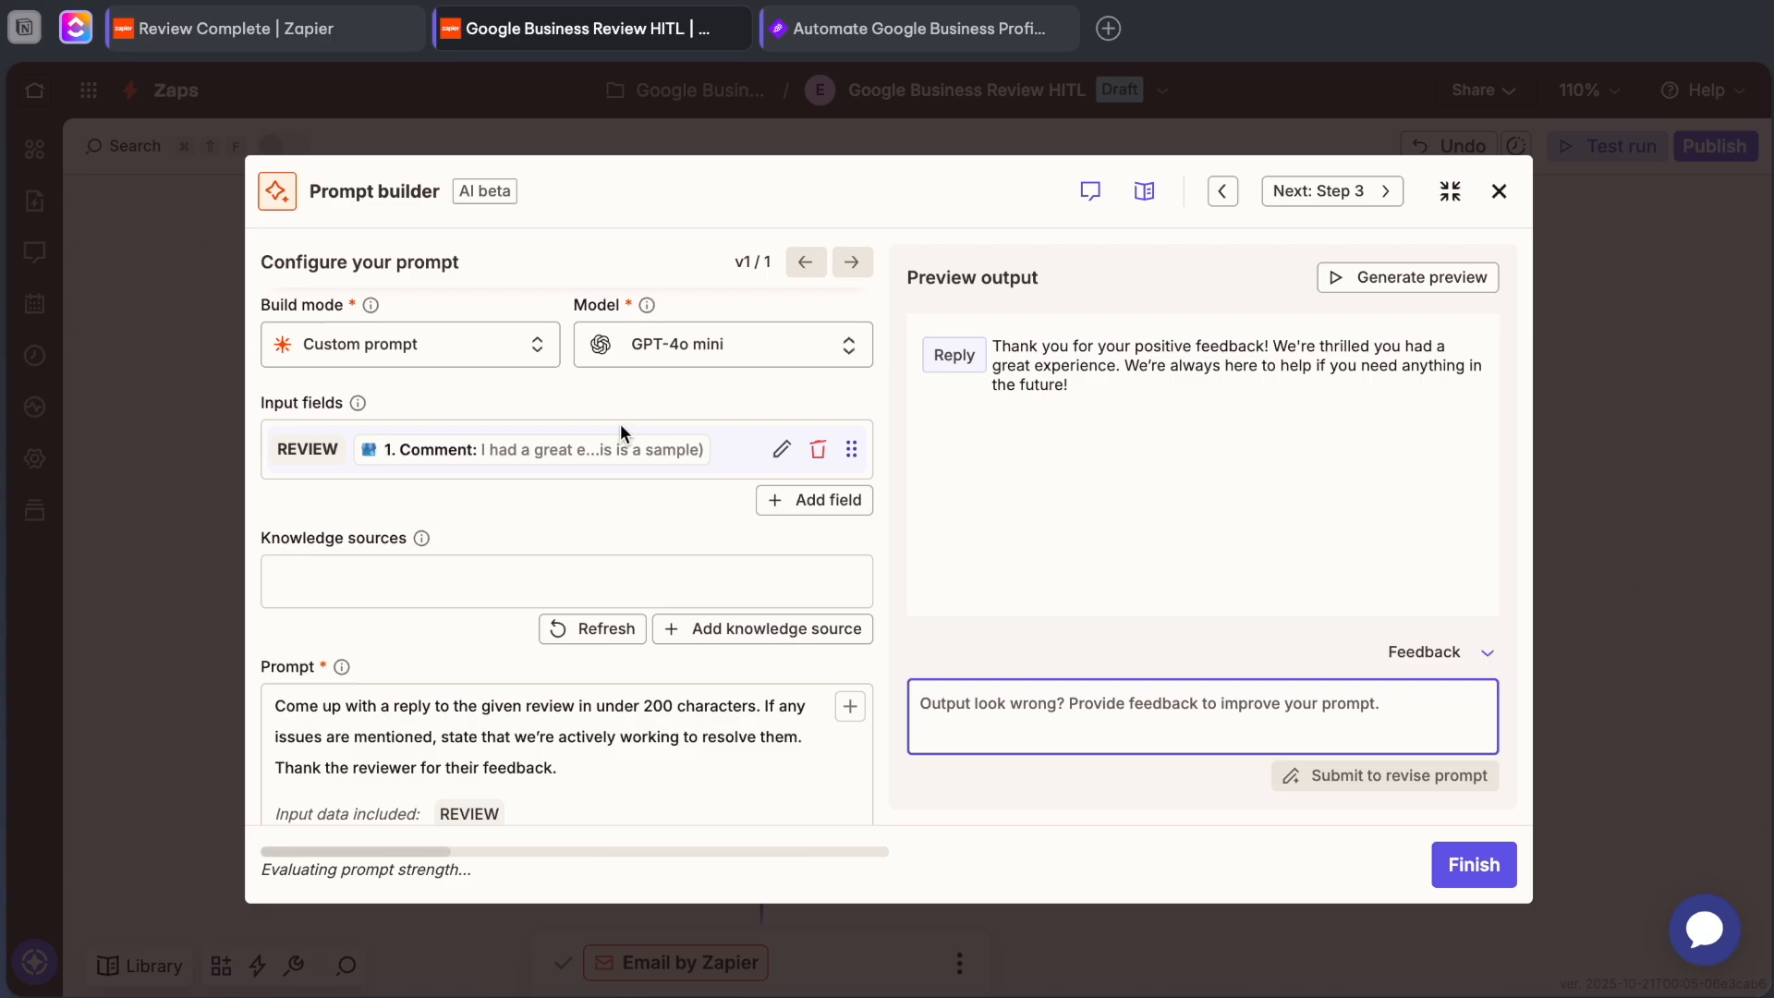
scroll(499, 444, "down", 3)
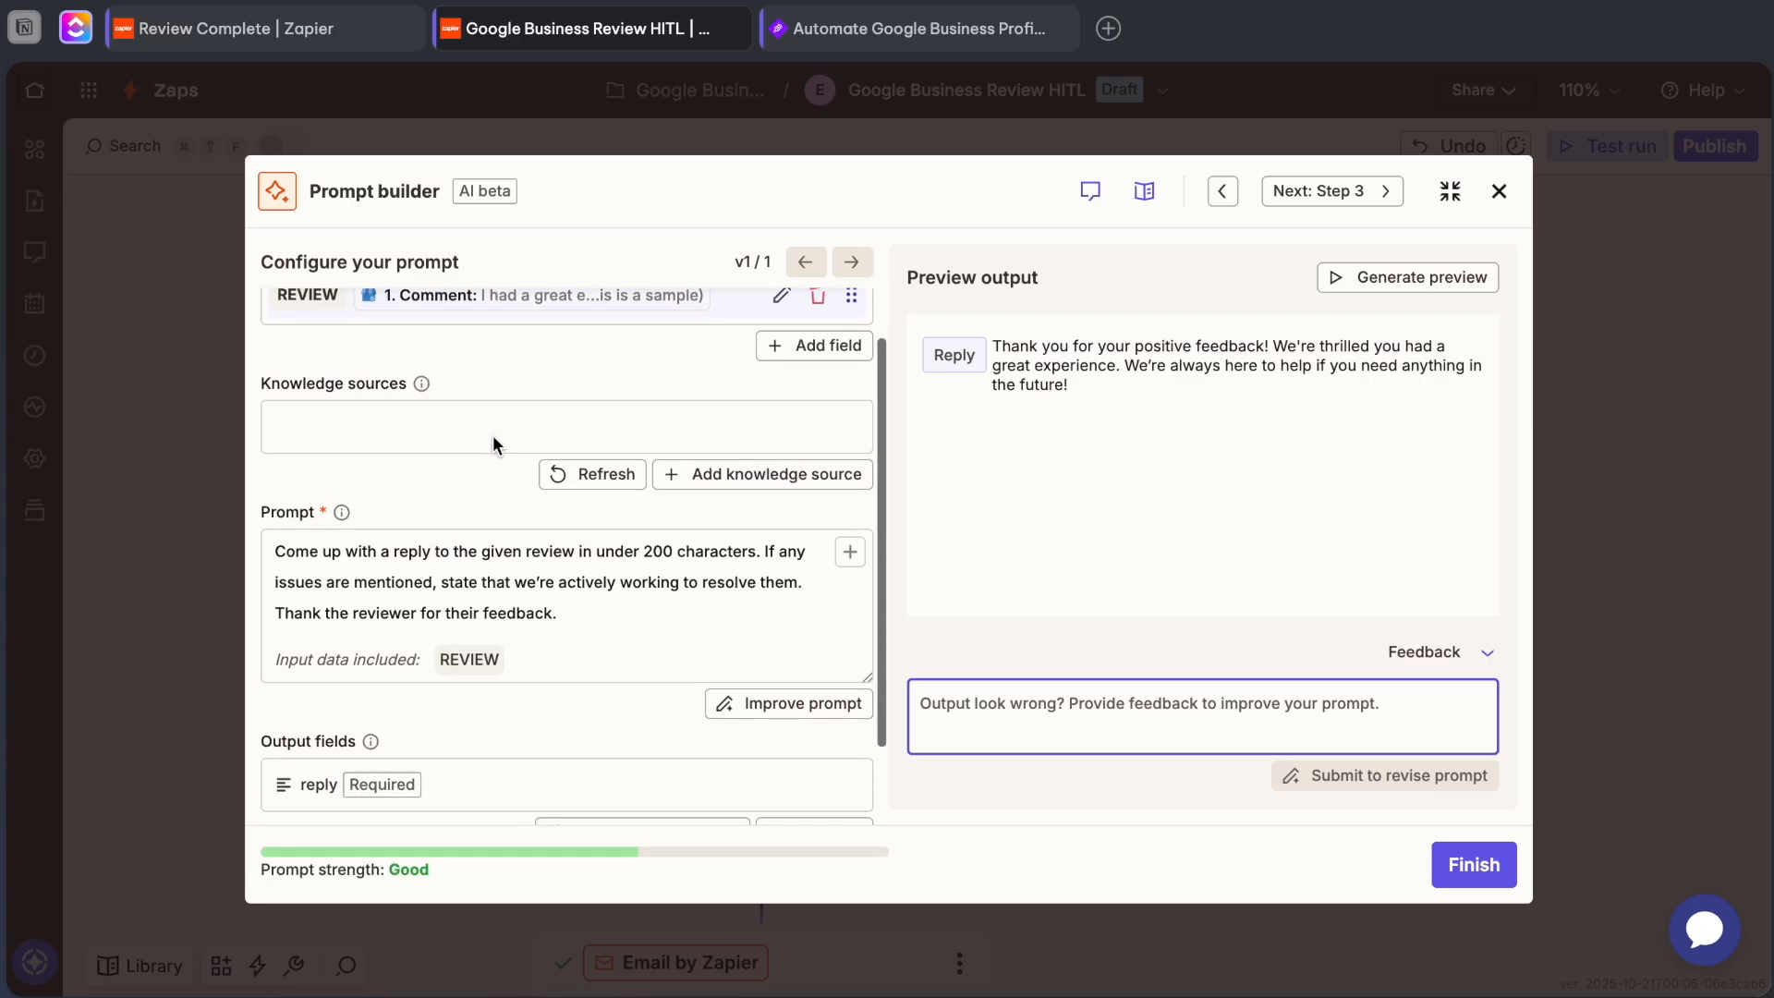
left_click(566, 564)
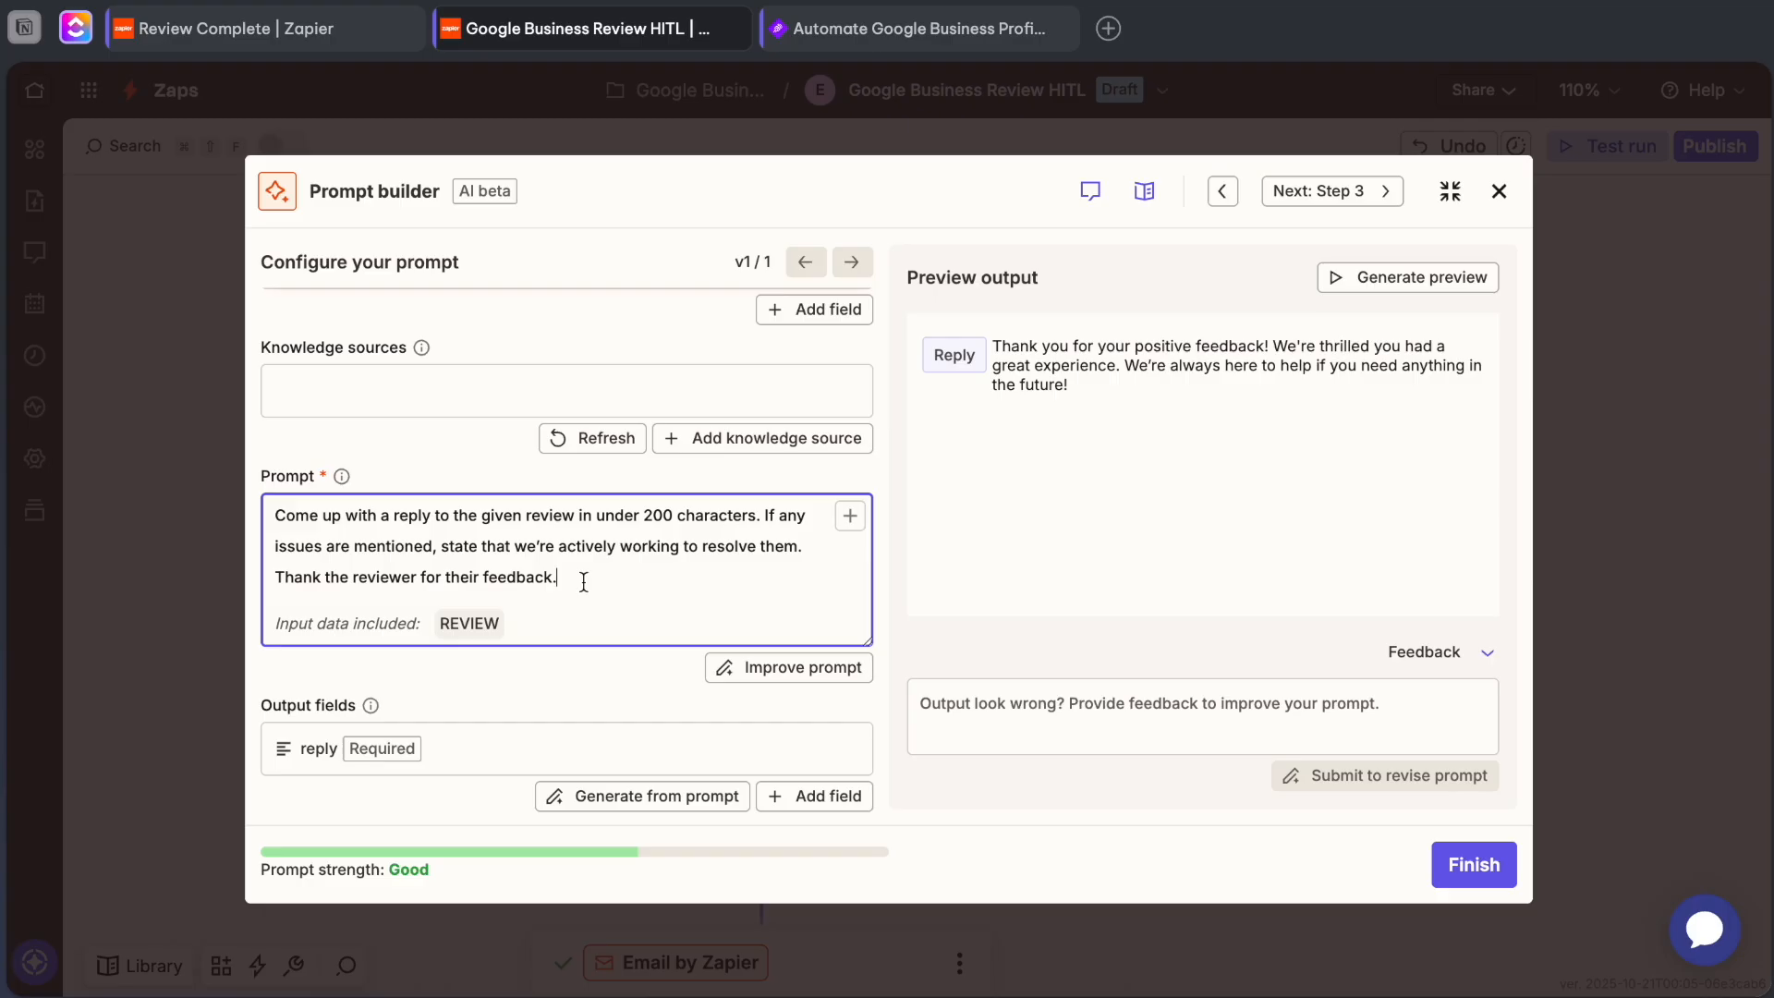
scroll(584, 583, "down", 1)
scroll(584, 582, "up", 3)
scroll(506, 420, "up", 1)
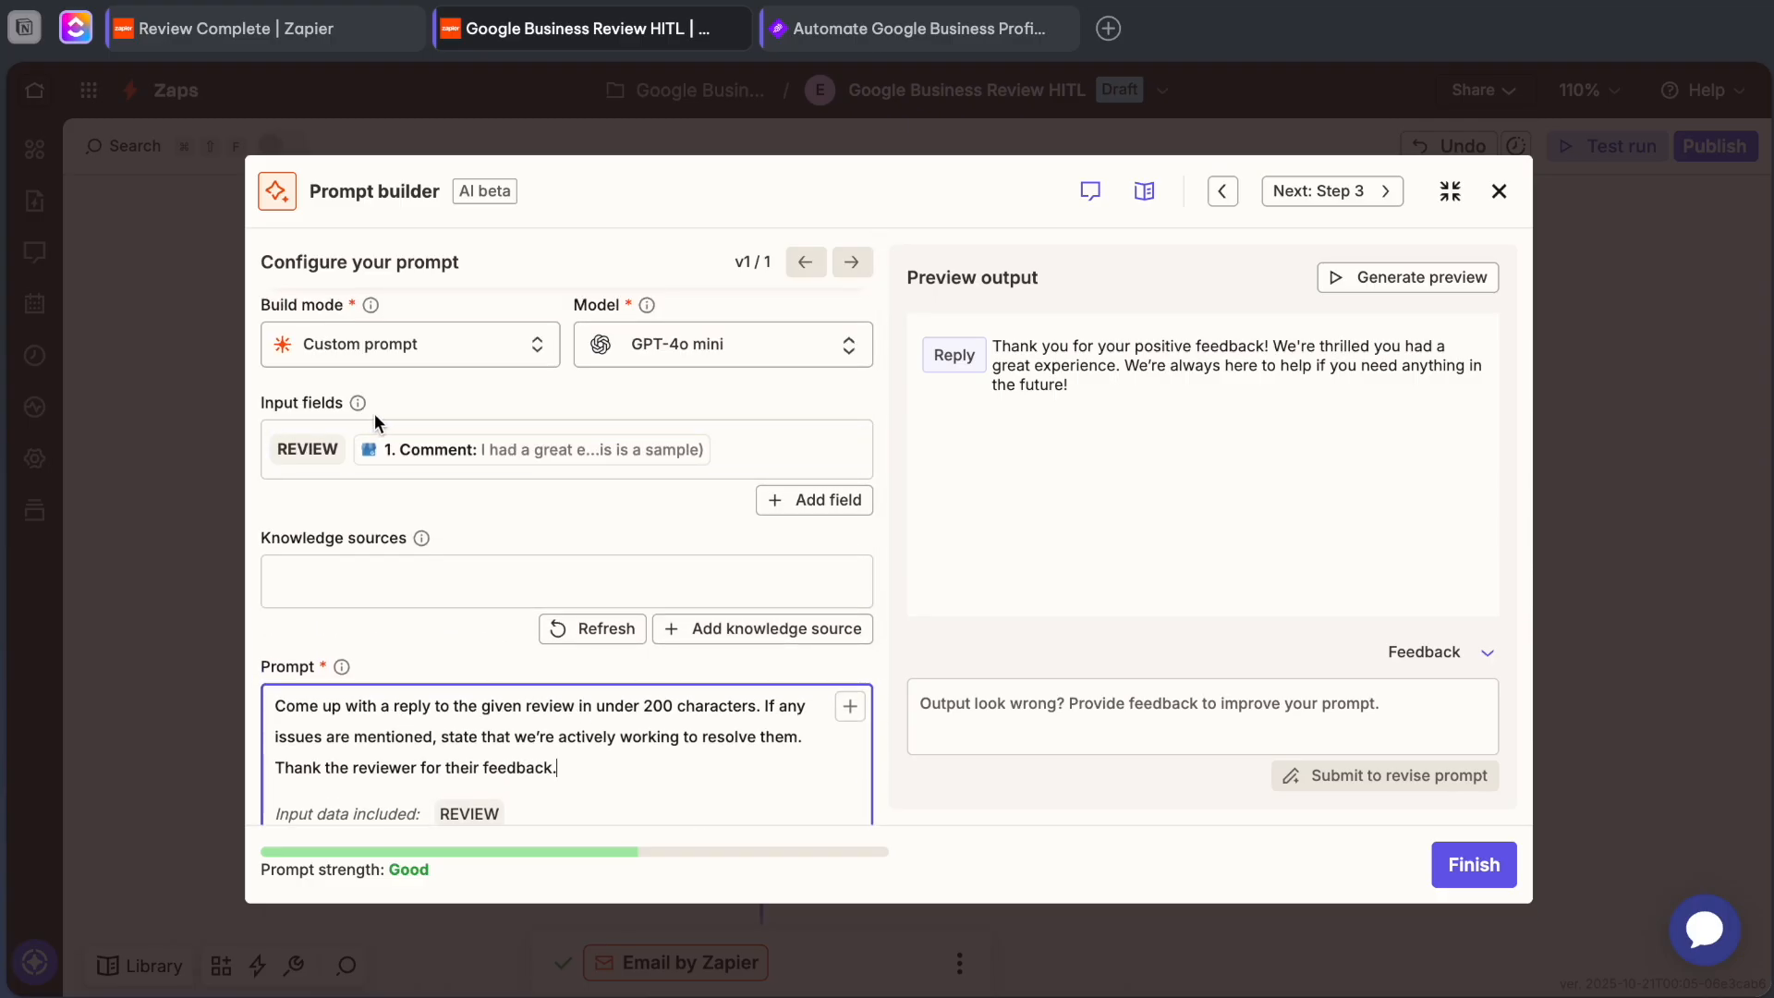
Inspect the REVIEW input field's name and value, and delete that field from the prompt.
left_click(781, 451)
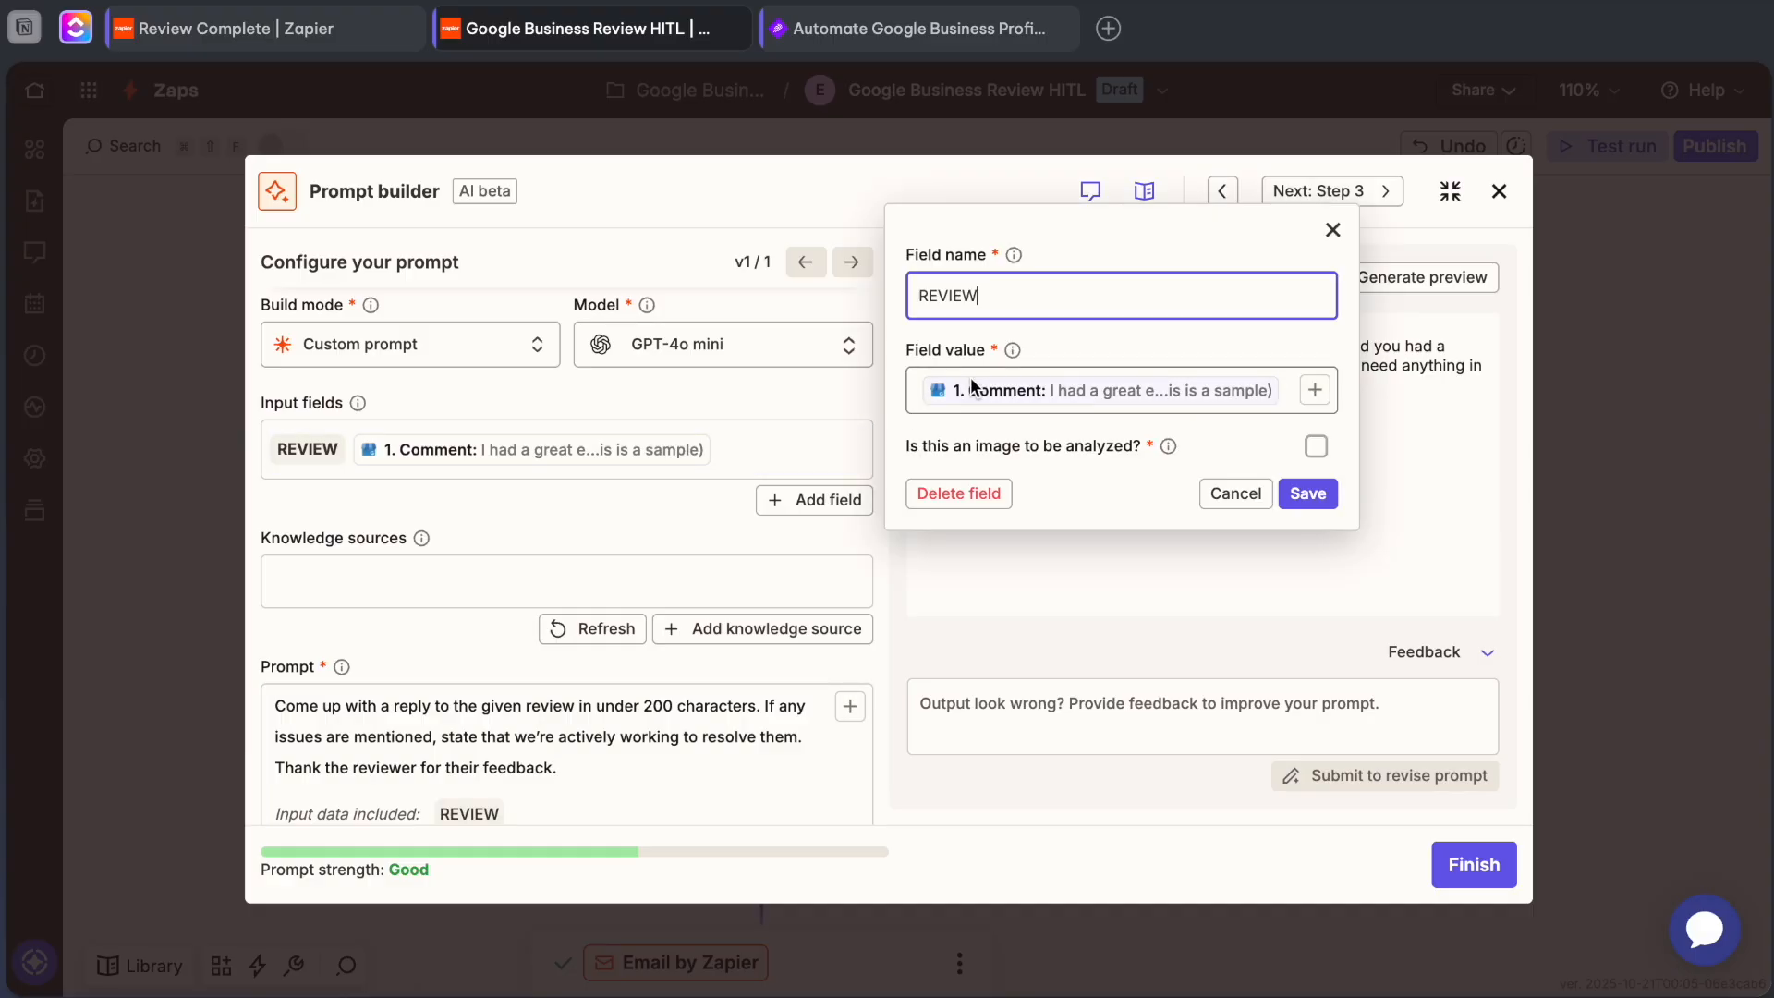
left_click(725, 451)
left_click(781, 451)
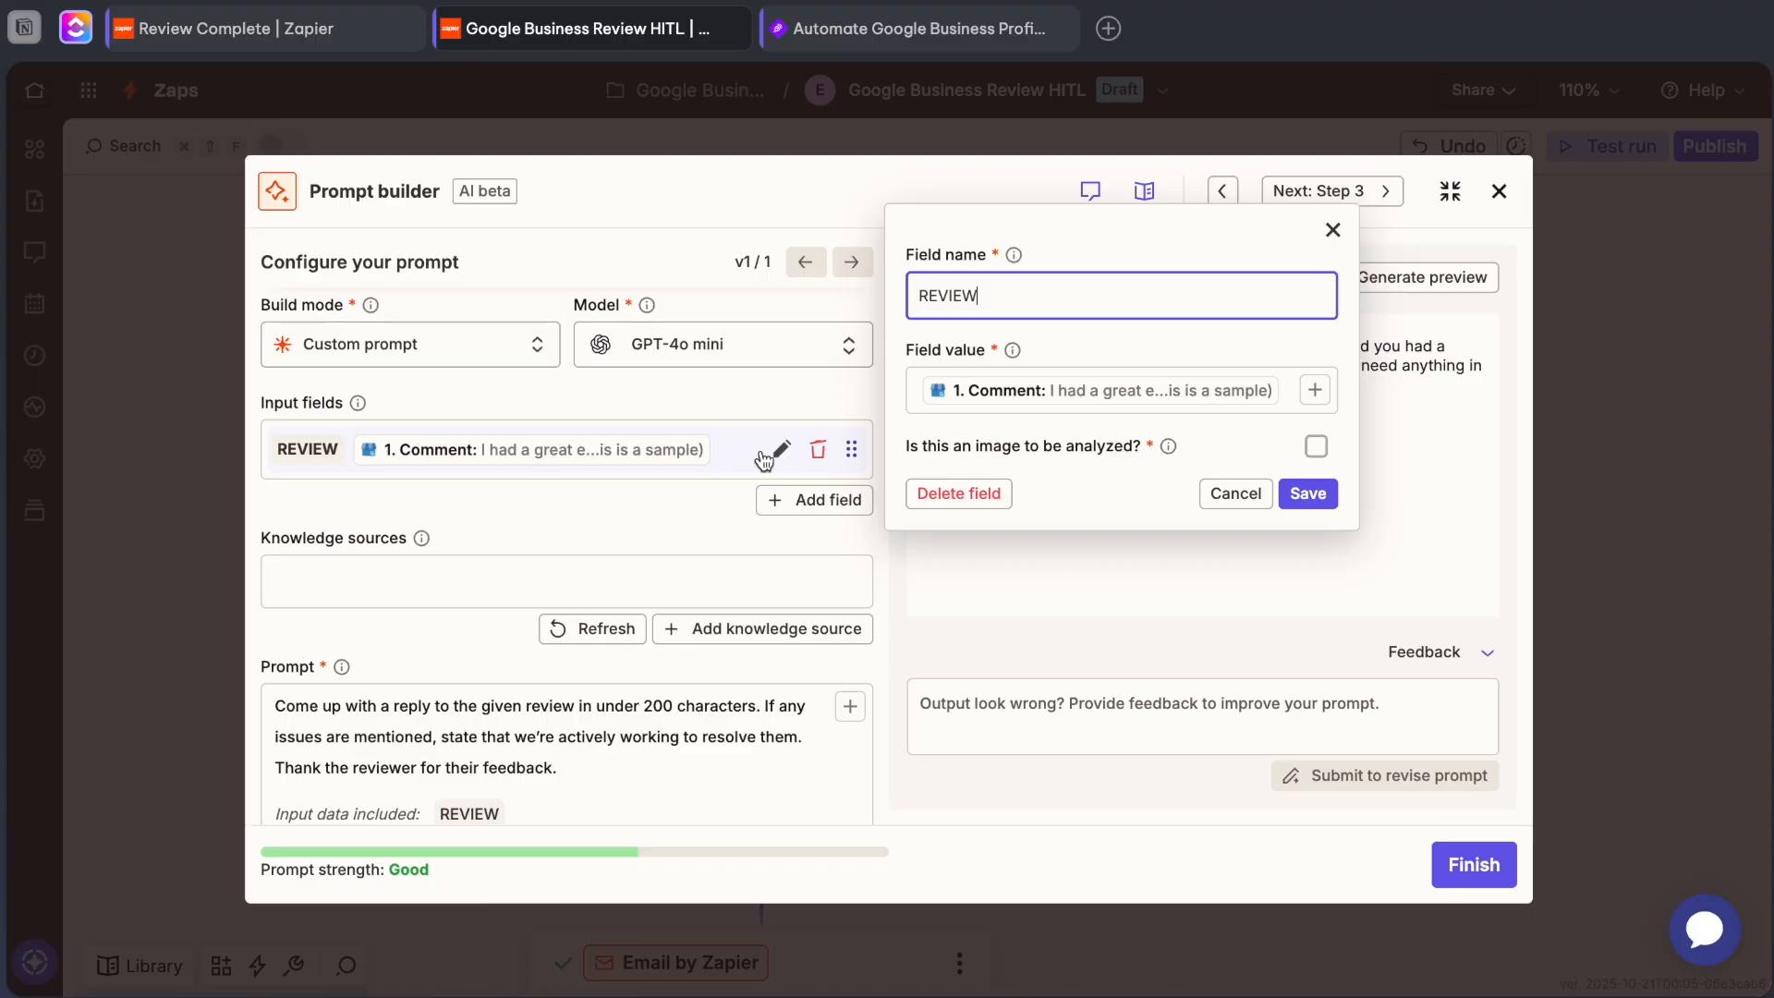
left_click(821, 453)
left_click(821, 453)
Add an input field named Review with the Comment from the New Review trigger as its value, and save it.
left_click(685, 455)
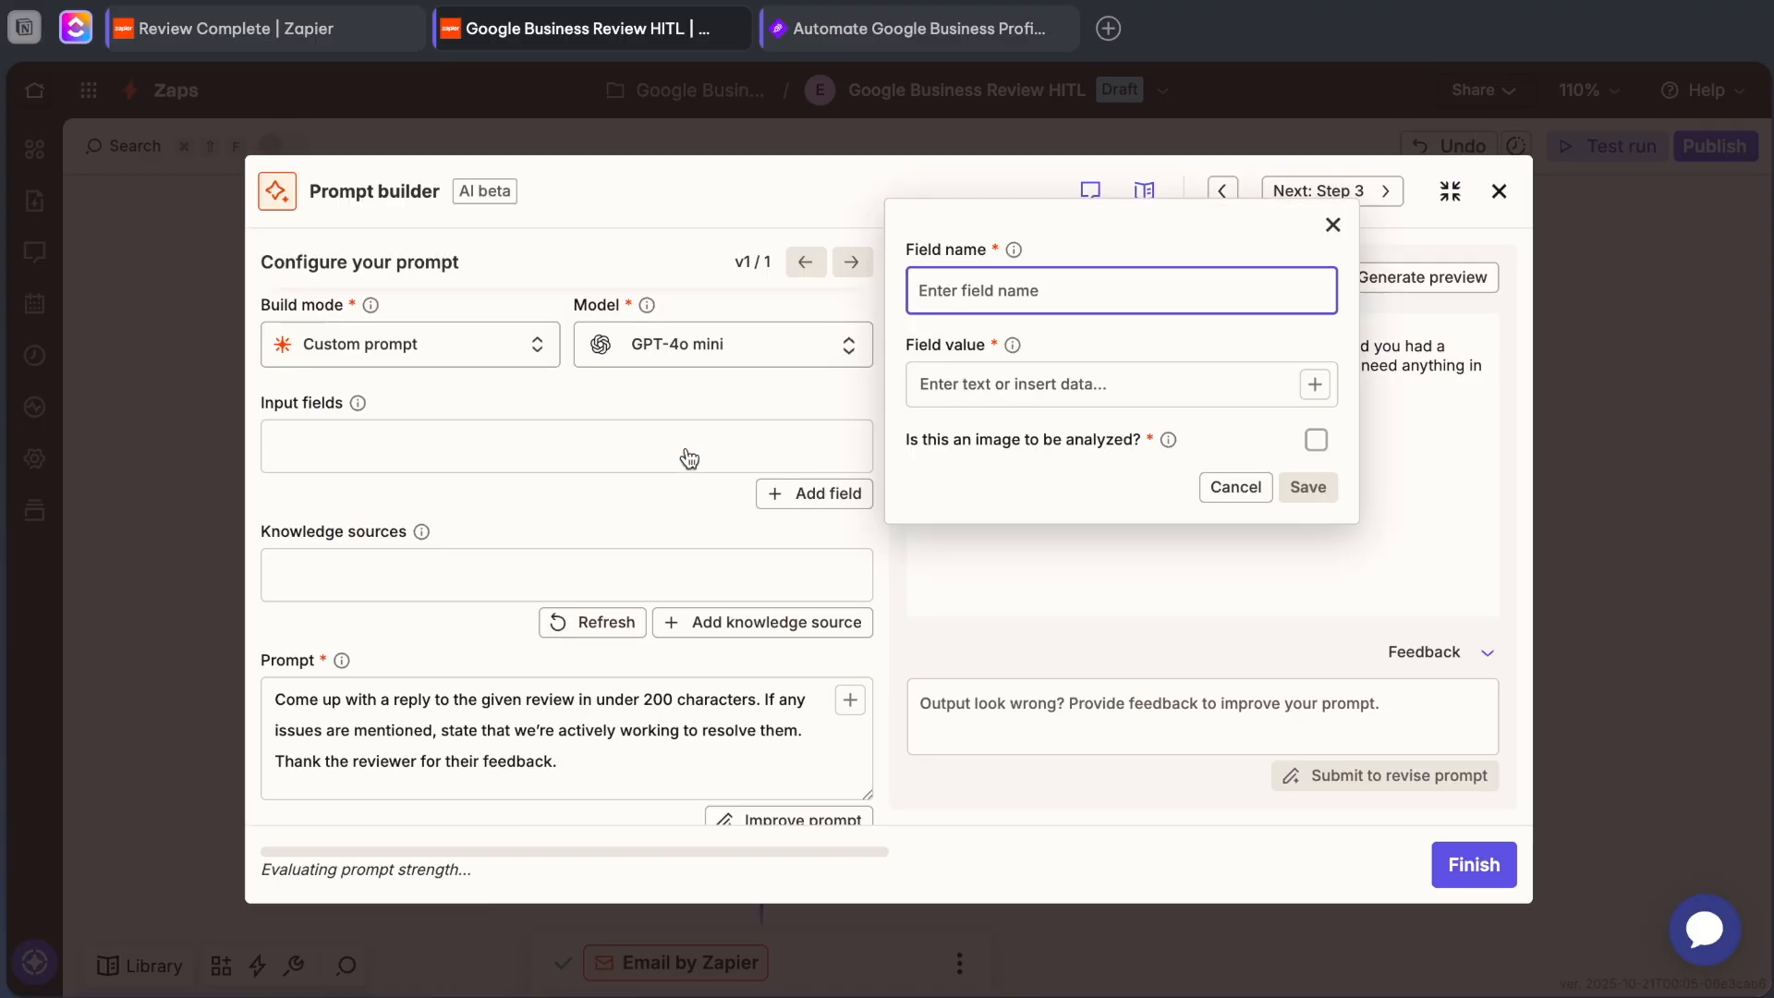
type("/")
key("BackSpace")
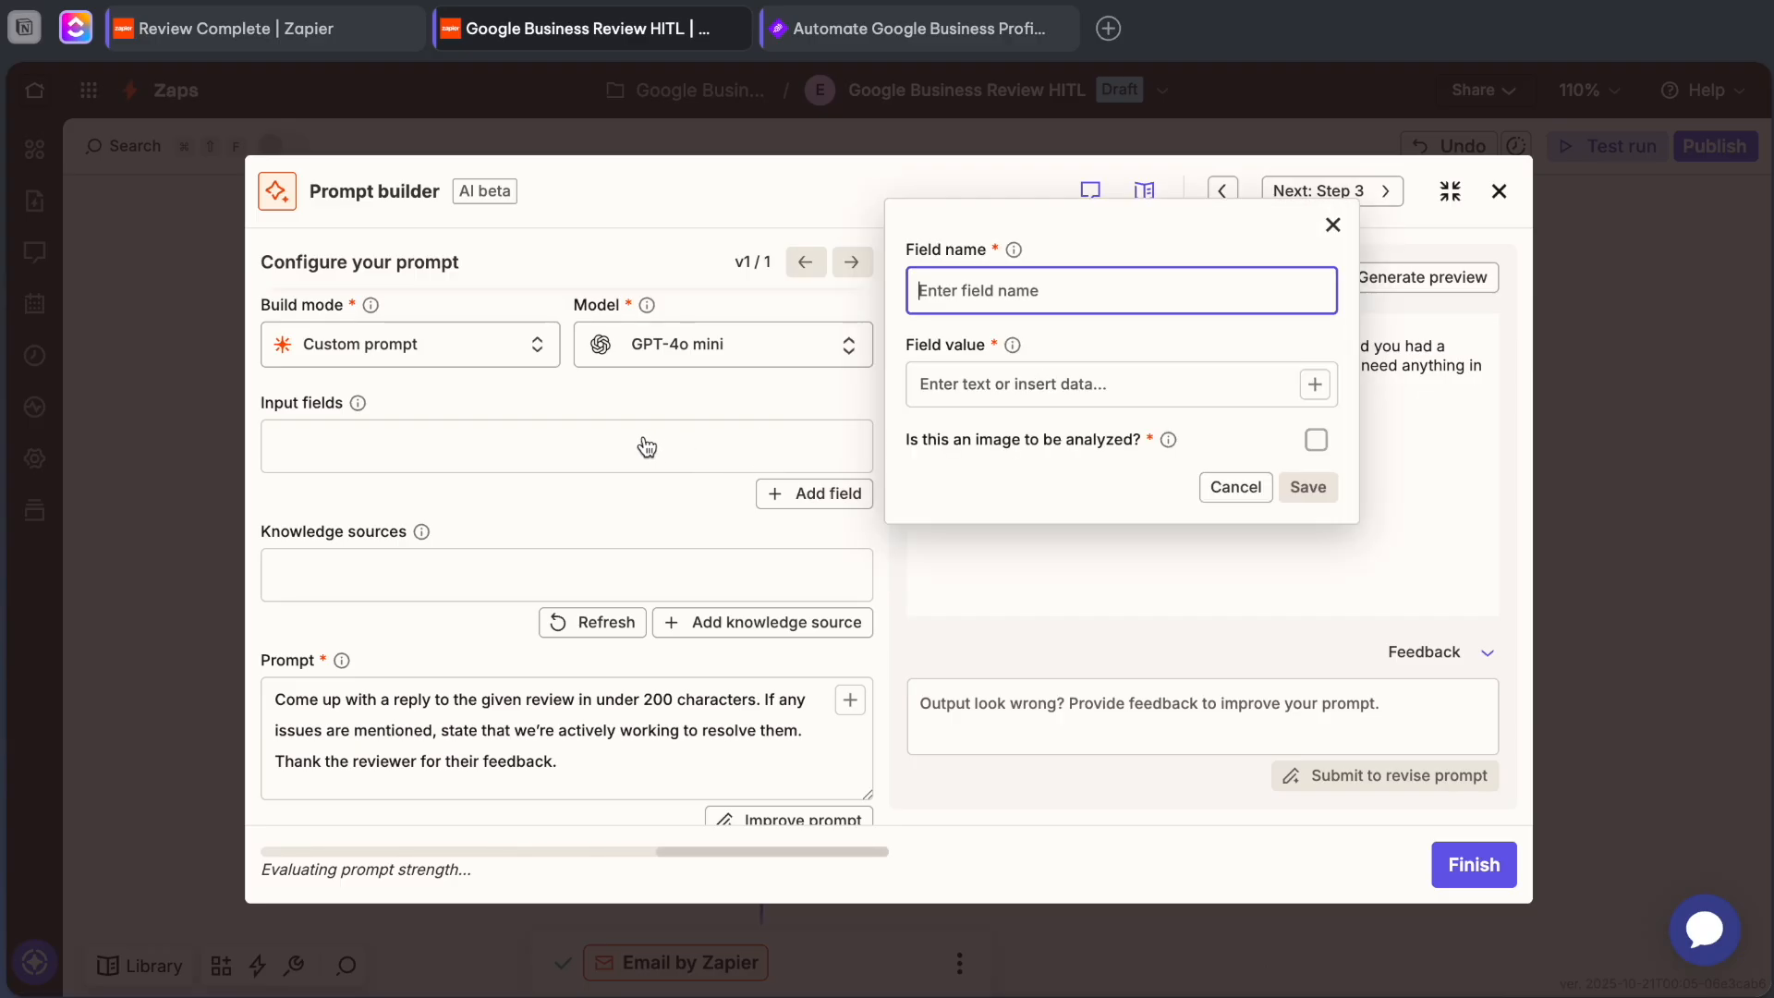
type("Review")
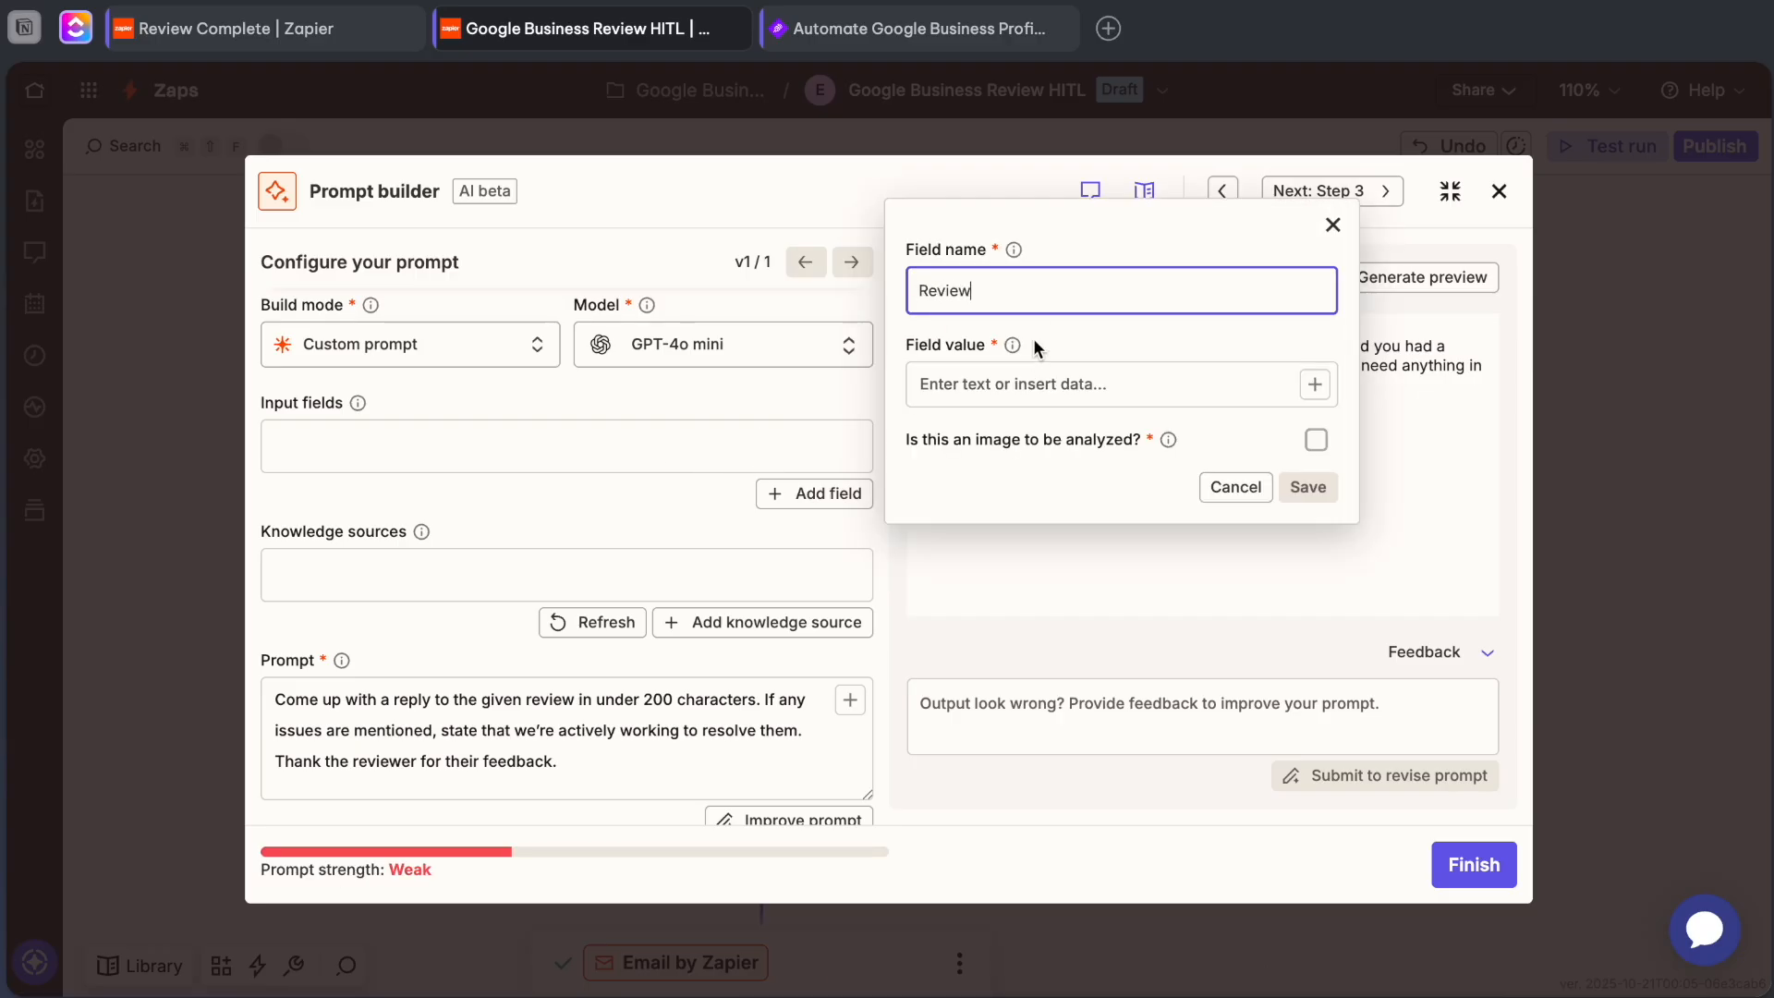
left_click(1013, 382)
type("/")
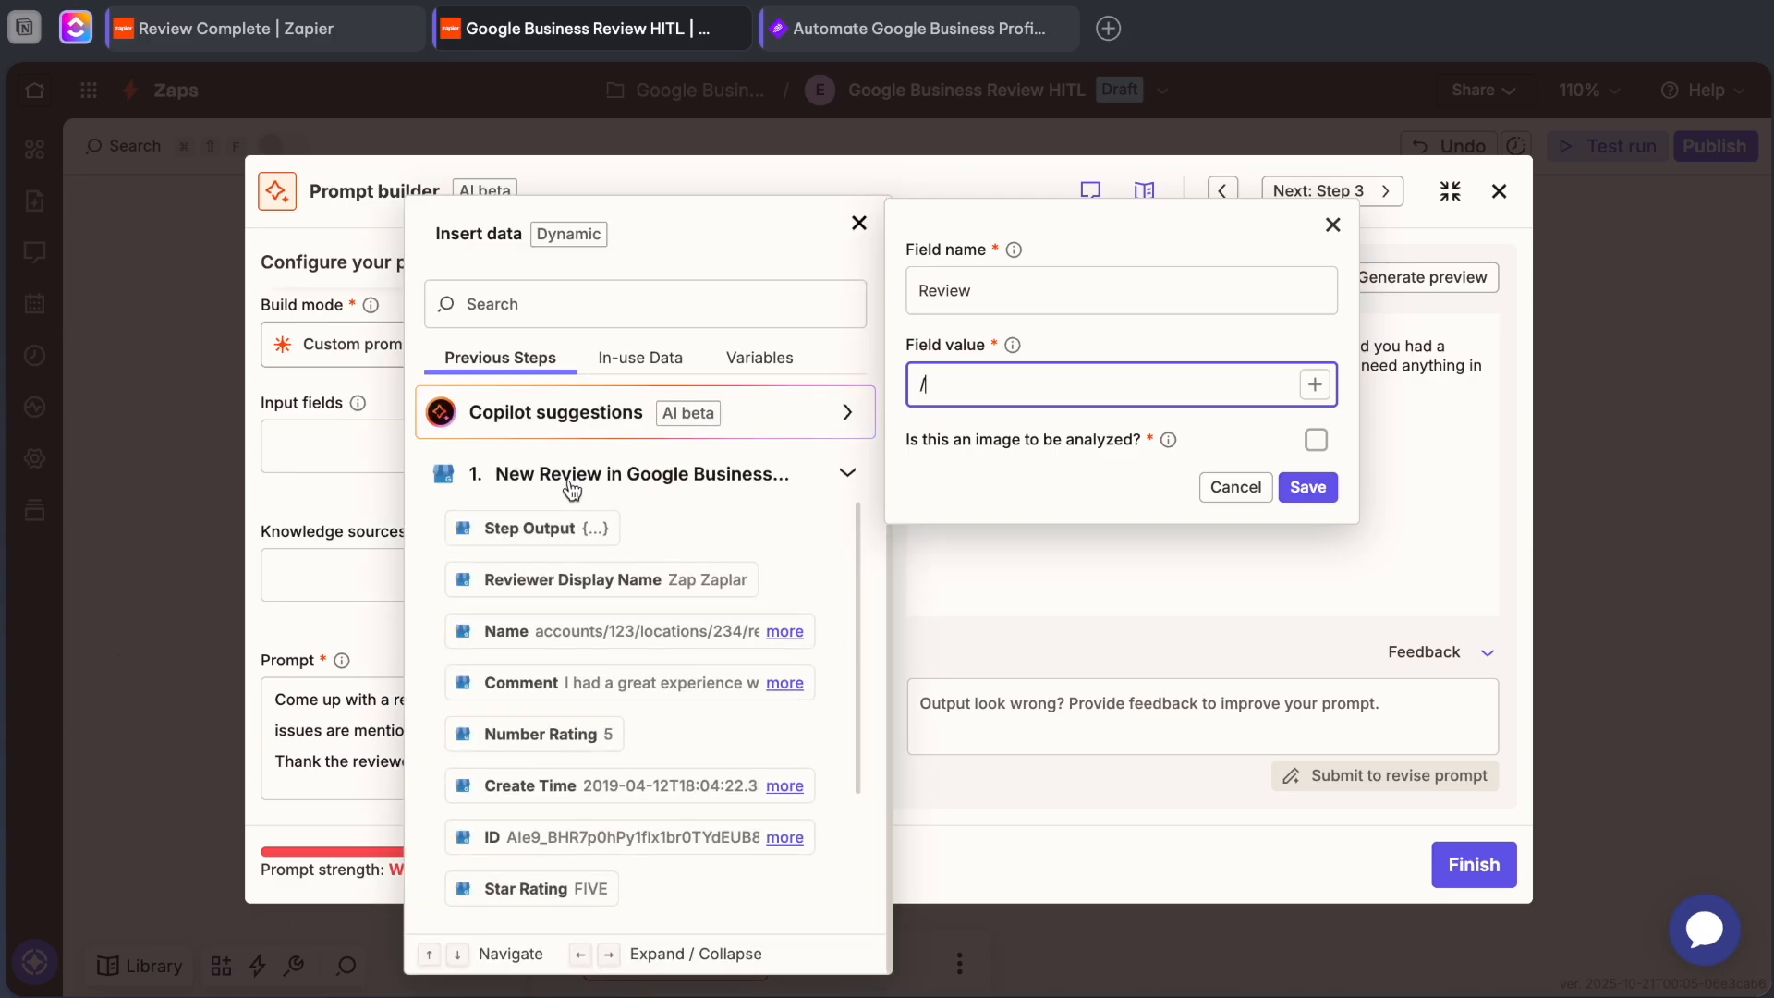
left_click(551, 684)
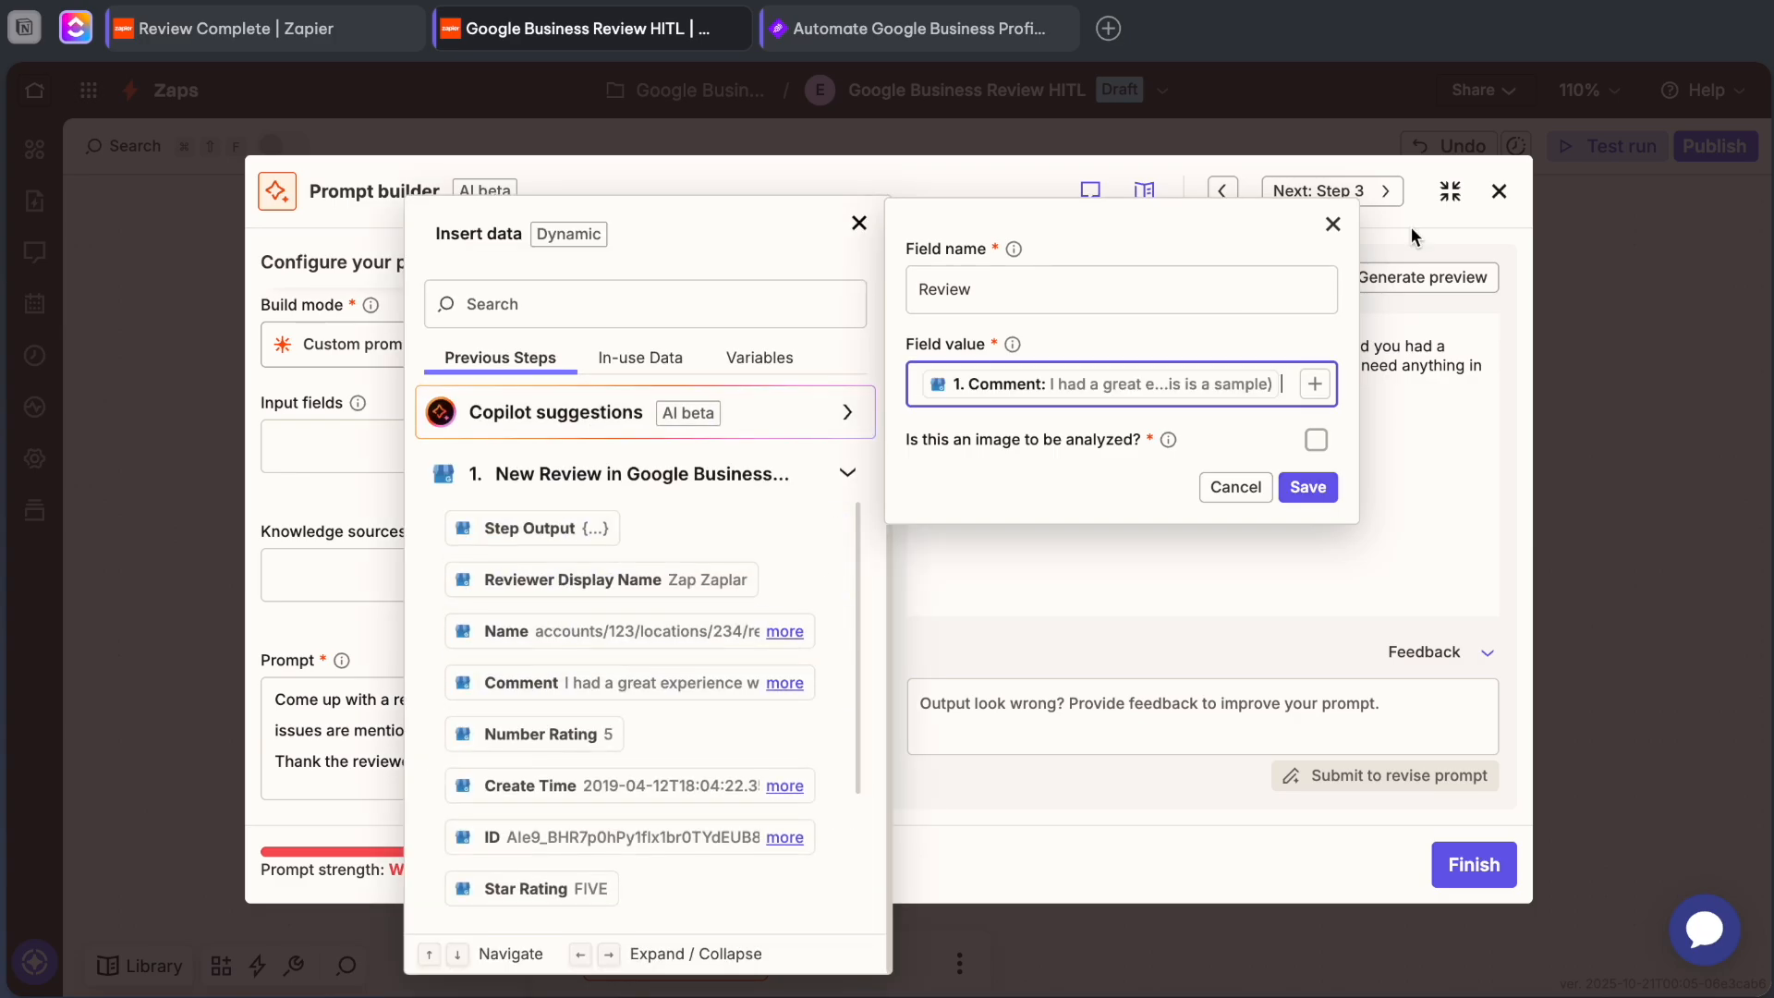
left_click(1308, 488)
Check the prompt, its reply output field and the preview output, finish the prompt builder, and close the following step's settings.
scroll(598, 485, "down", 1)
scroll(597, 479, "down", 2)
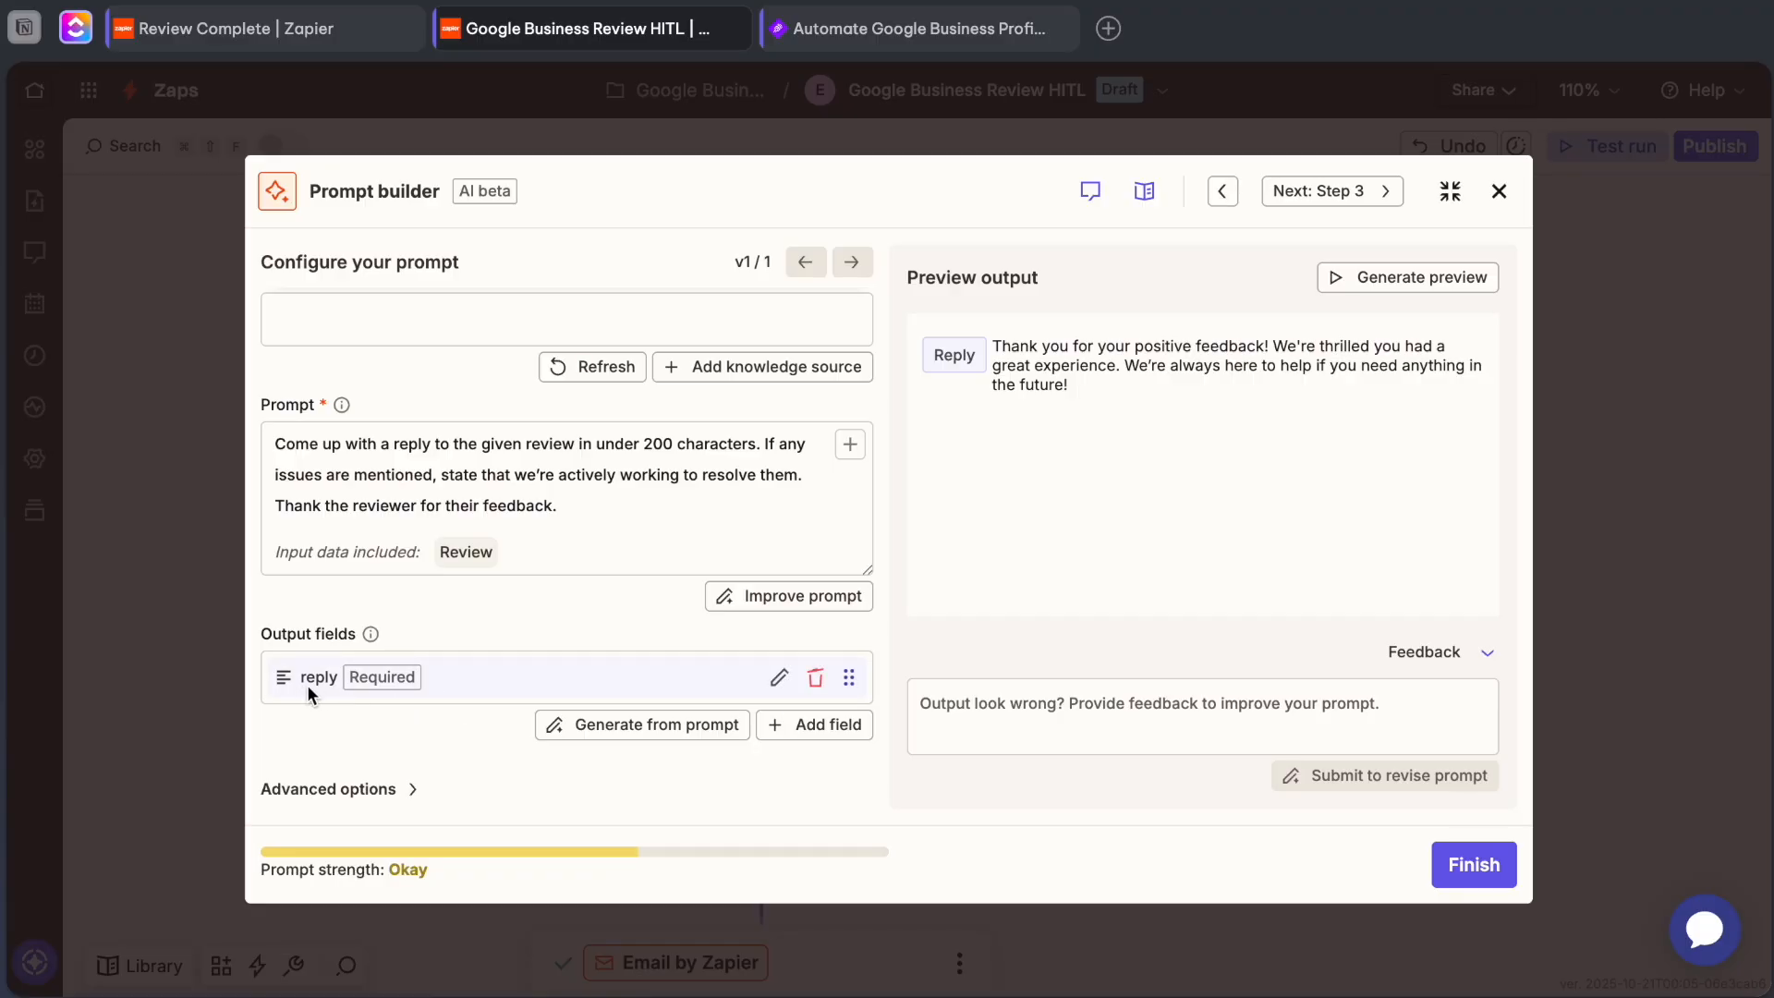
scroll(792, 546, "up", 1)
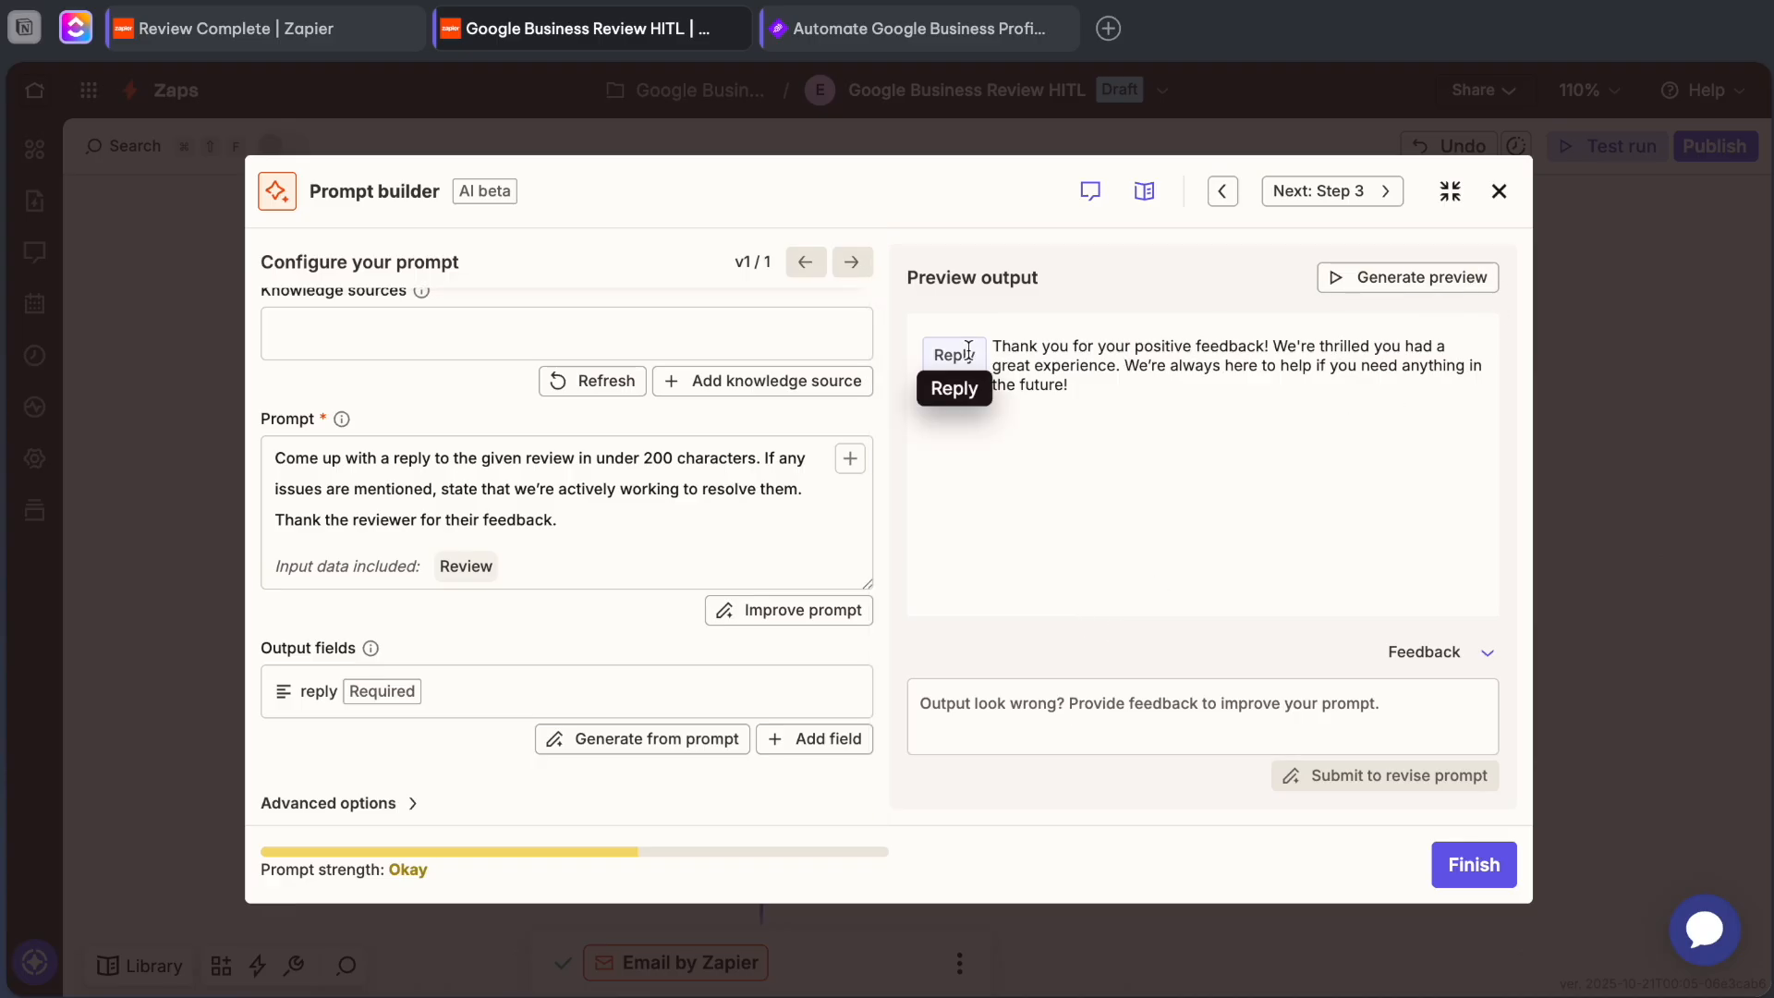
scroll(519, 440, "up", 1)
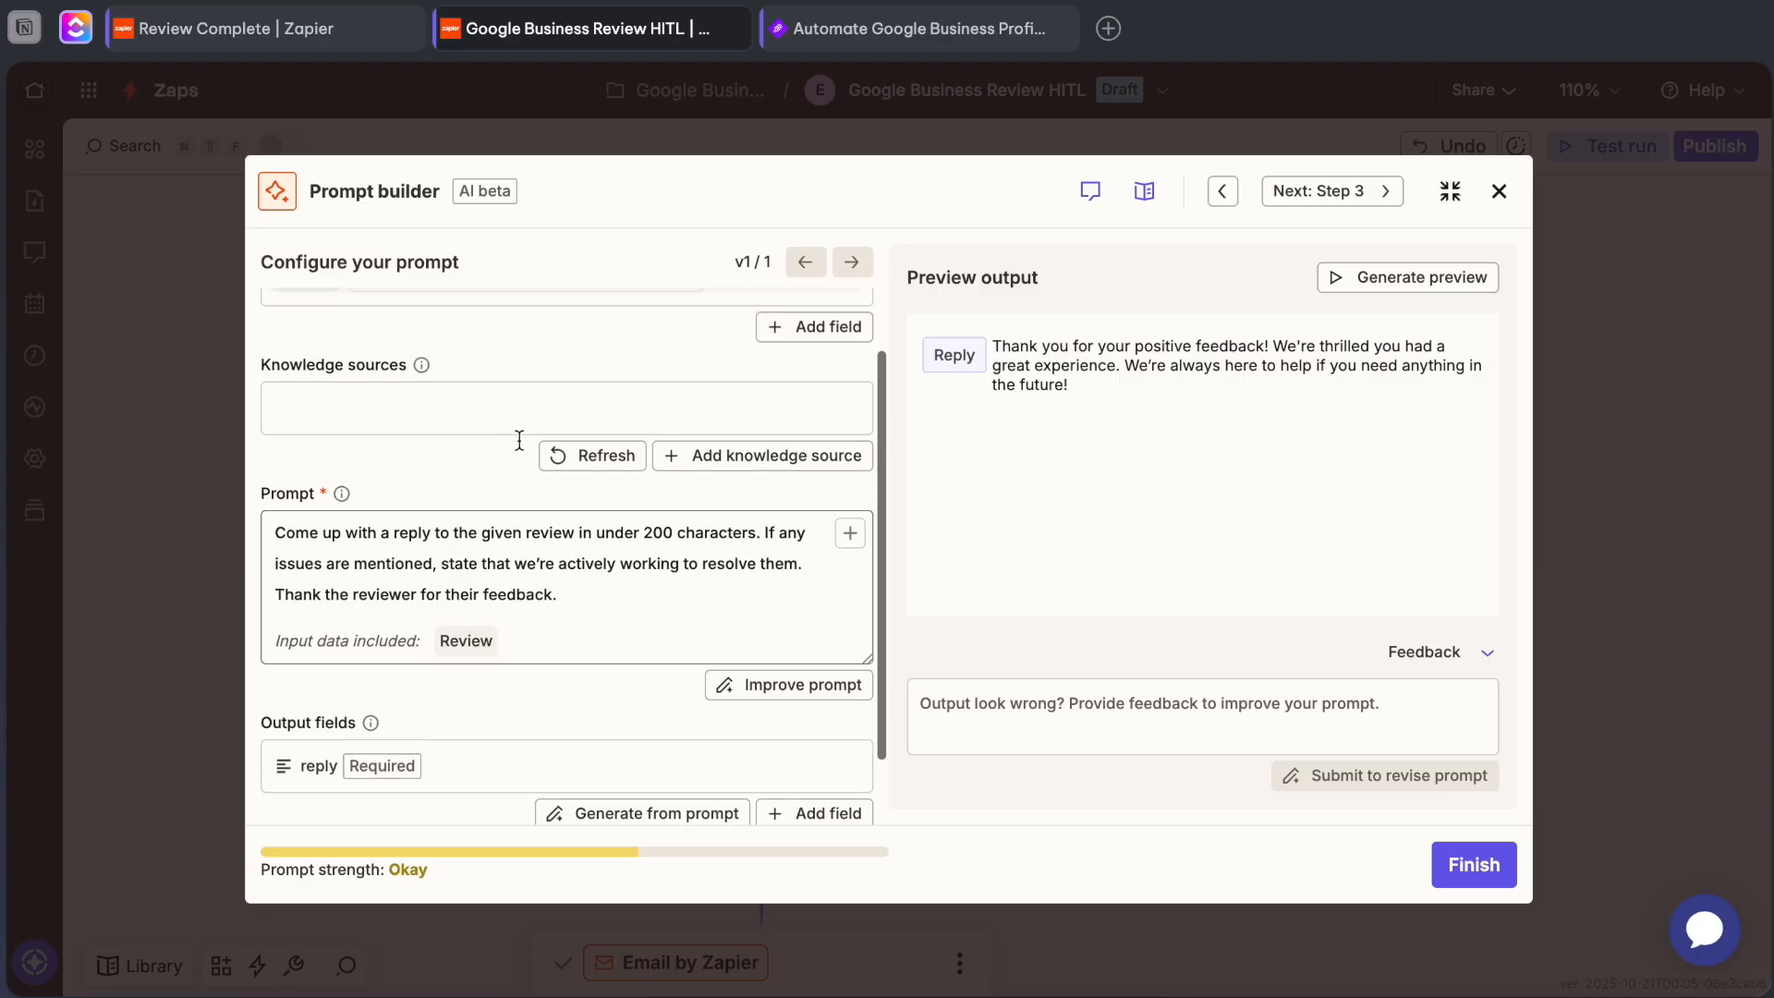
scroll(520, 439, "up", 4)
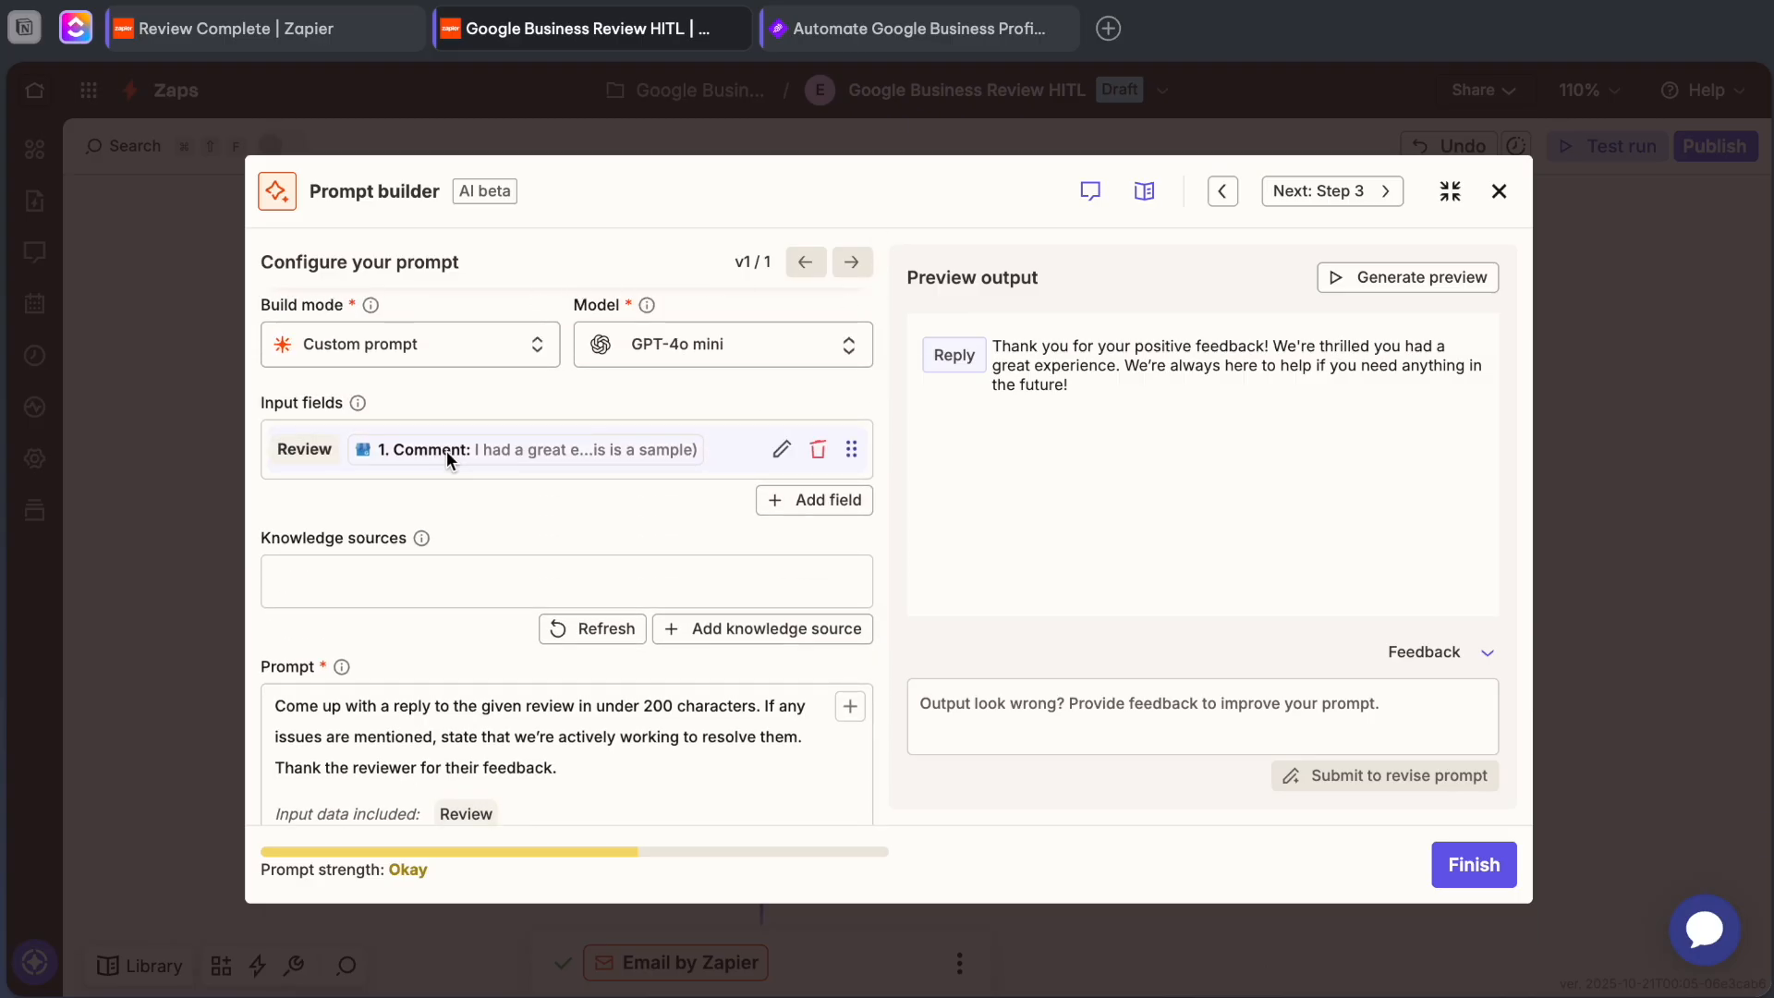
scroll(447, 451, "down", 4)
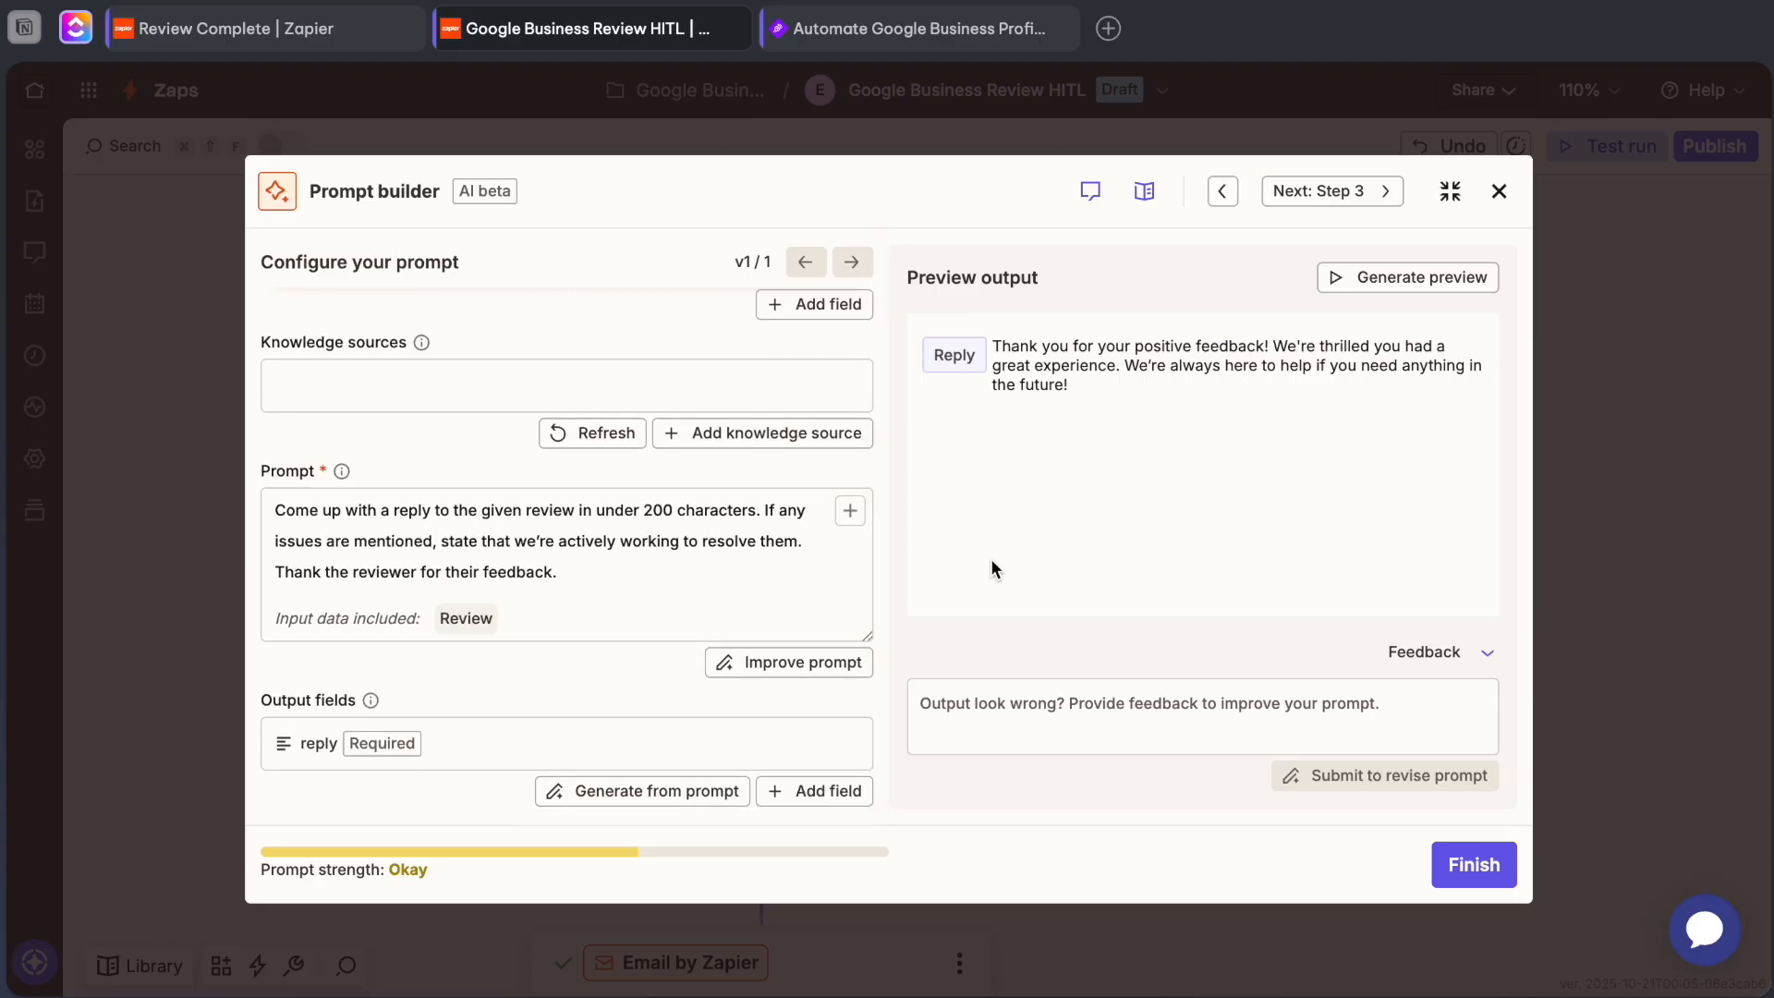
left_click(1462, 855)
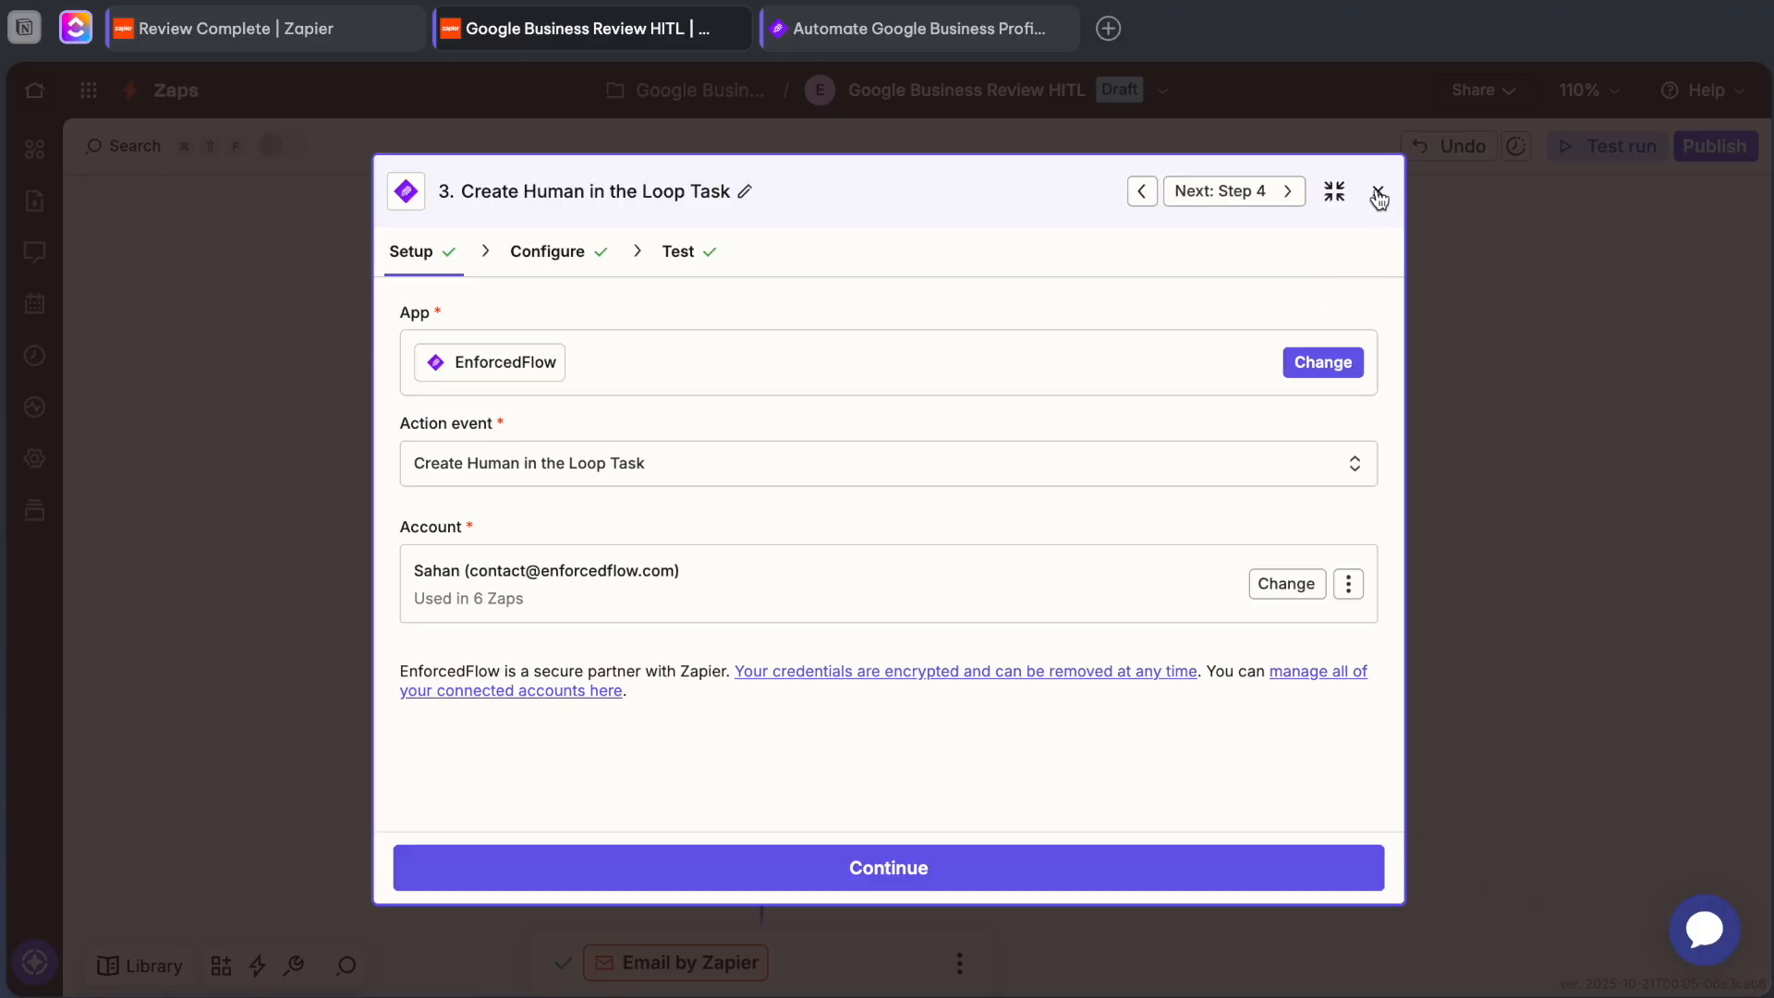
left_click(1378, 192)
Open the Create Human in the Loop Task step and view its app, action event and account setup.
scroll(896, 573, "down", 3)
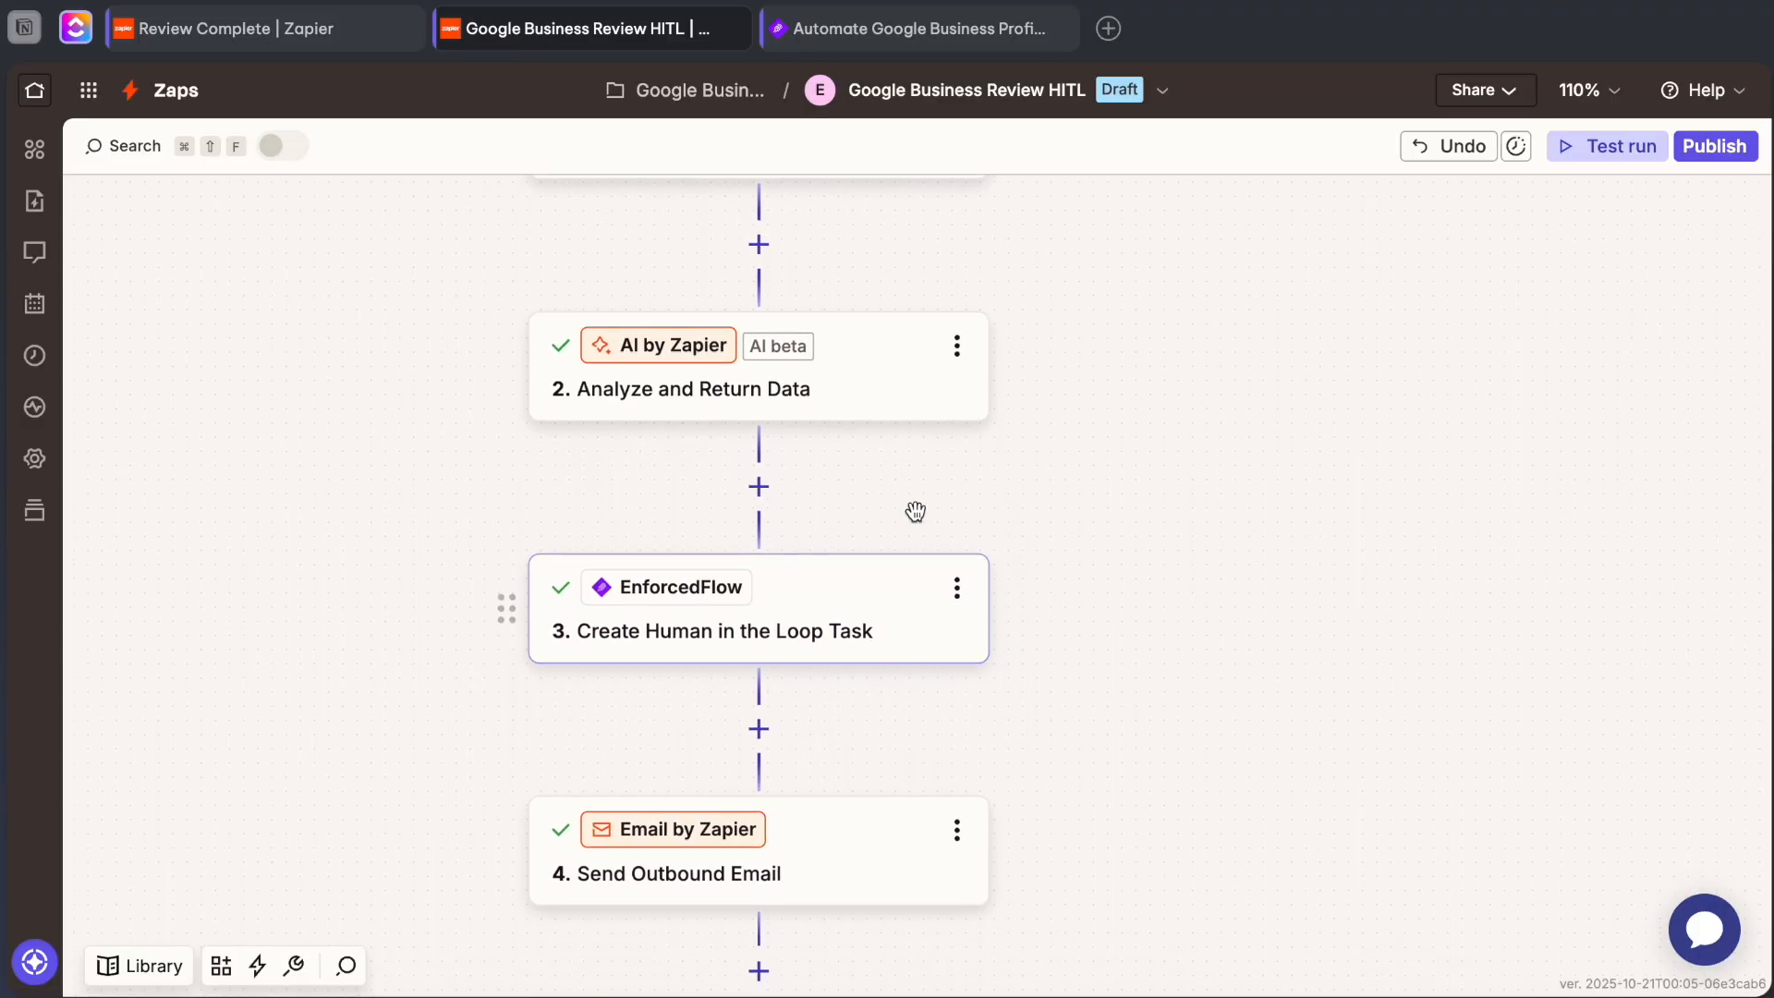
scroll(878, 554, "down", 1)
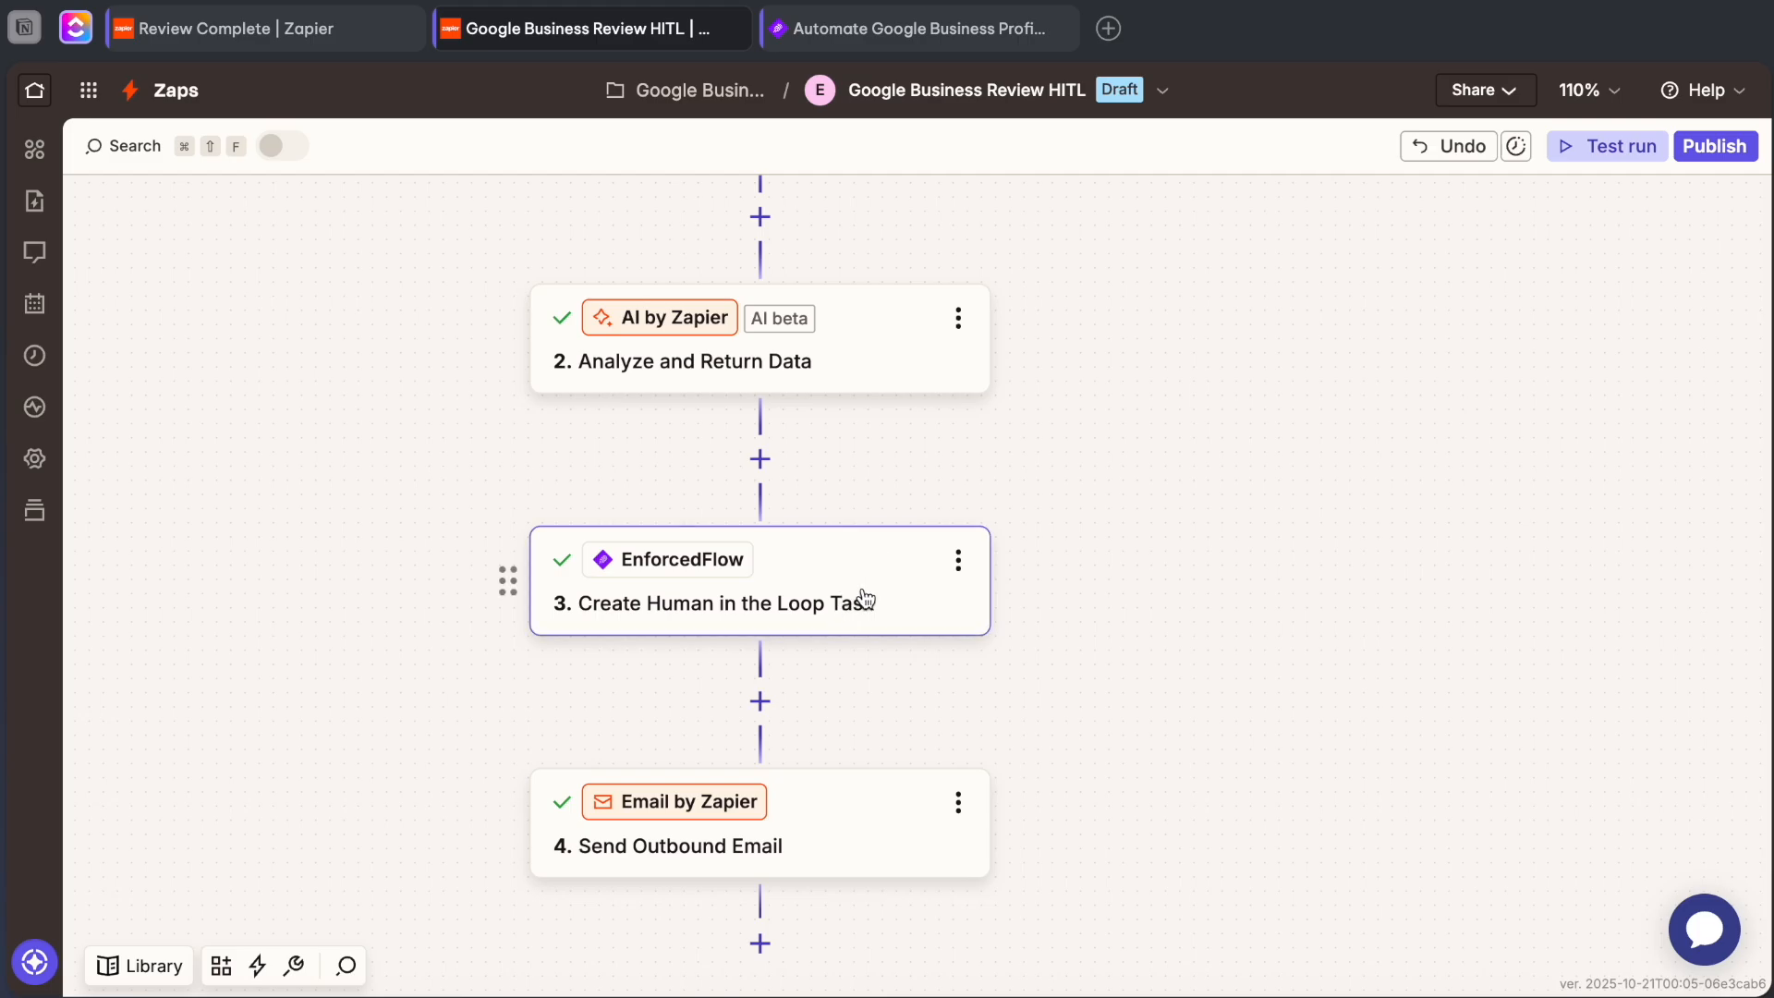
left_click(850, 594)
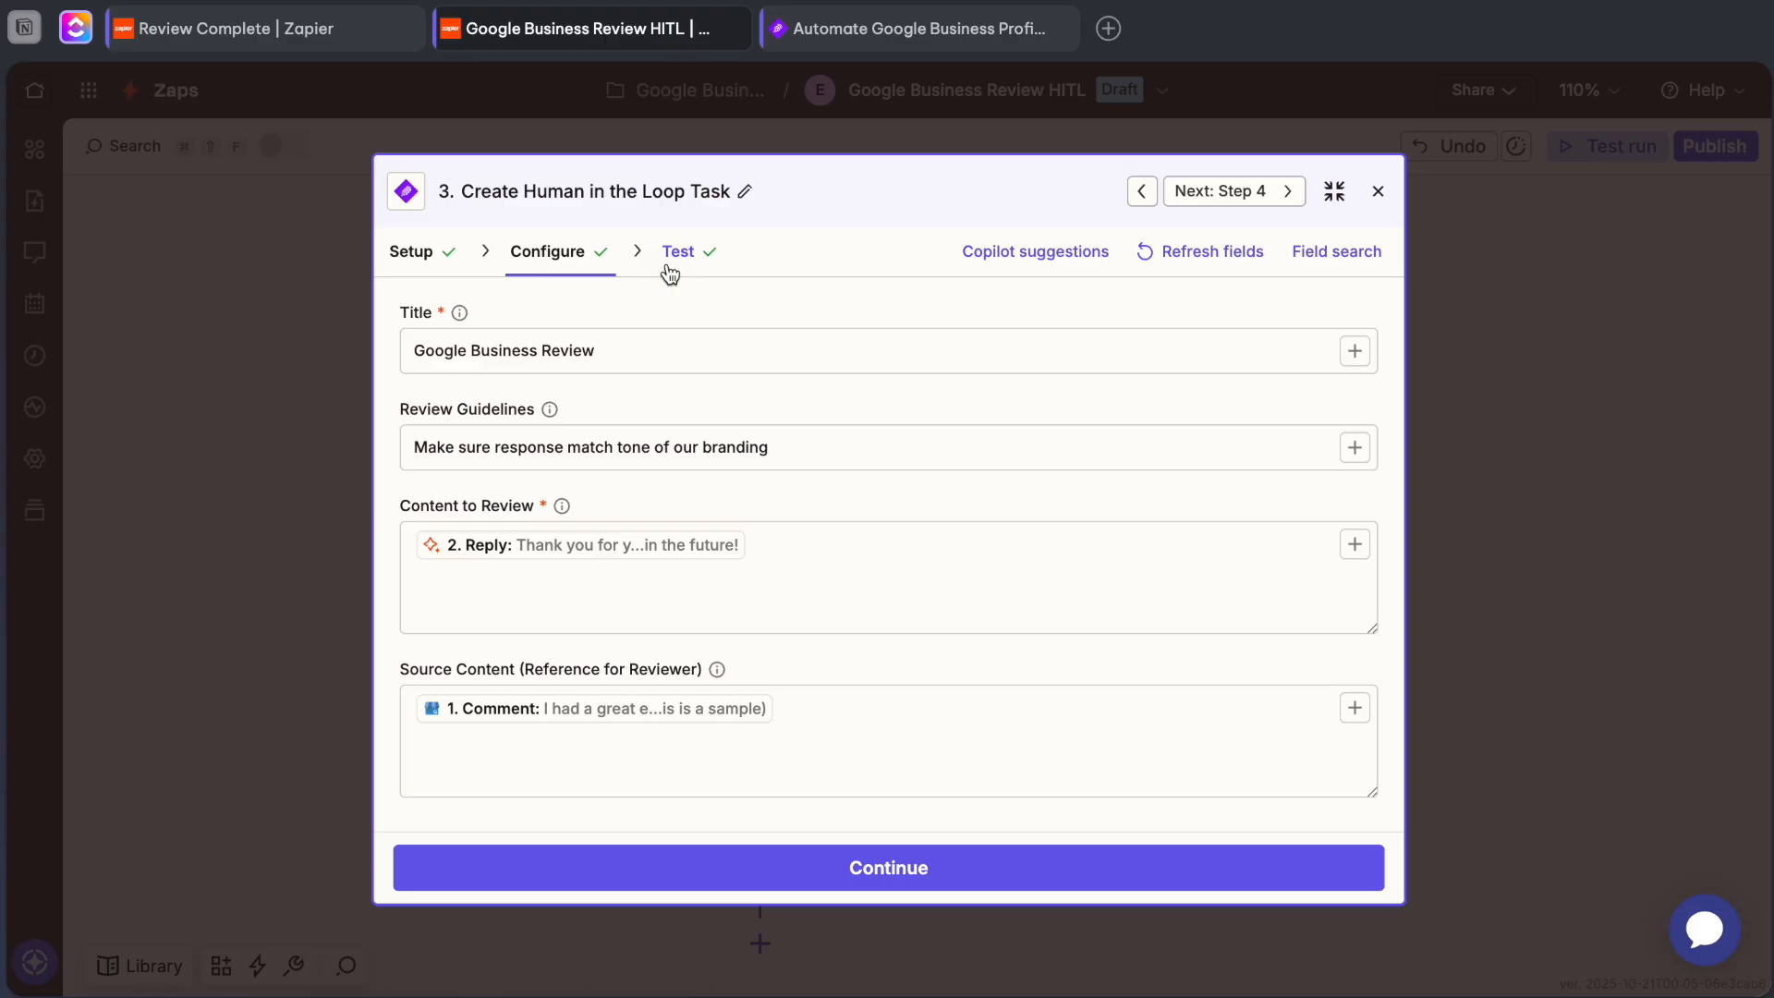
left_click(414, 256)
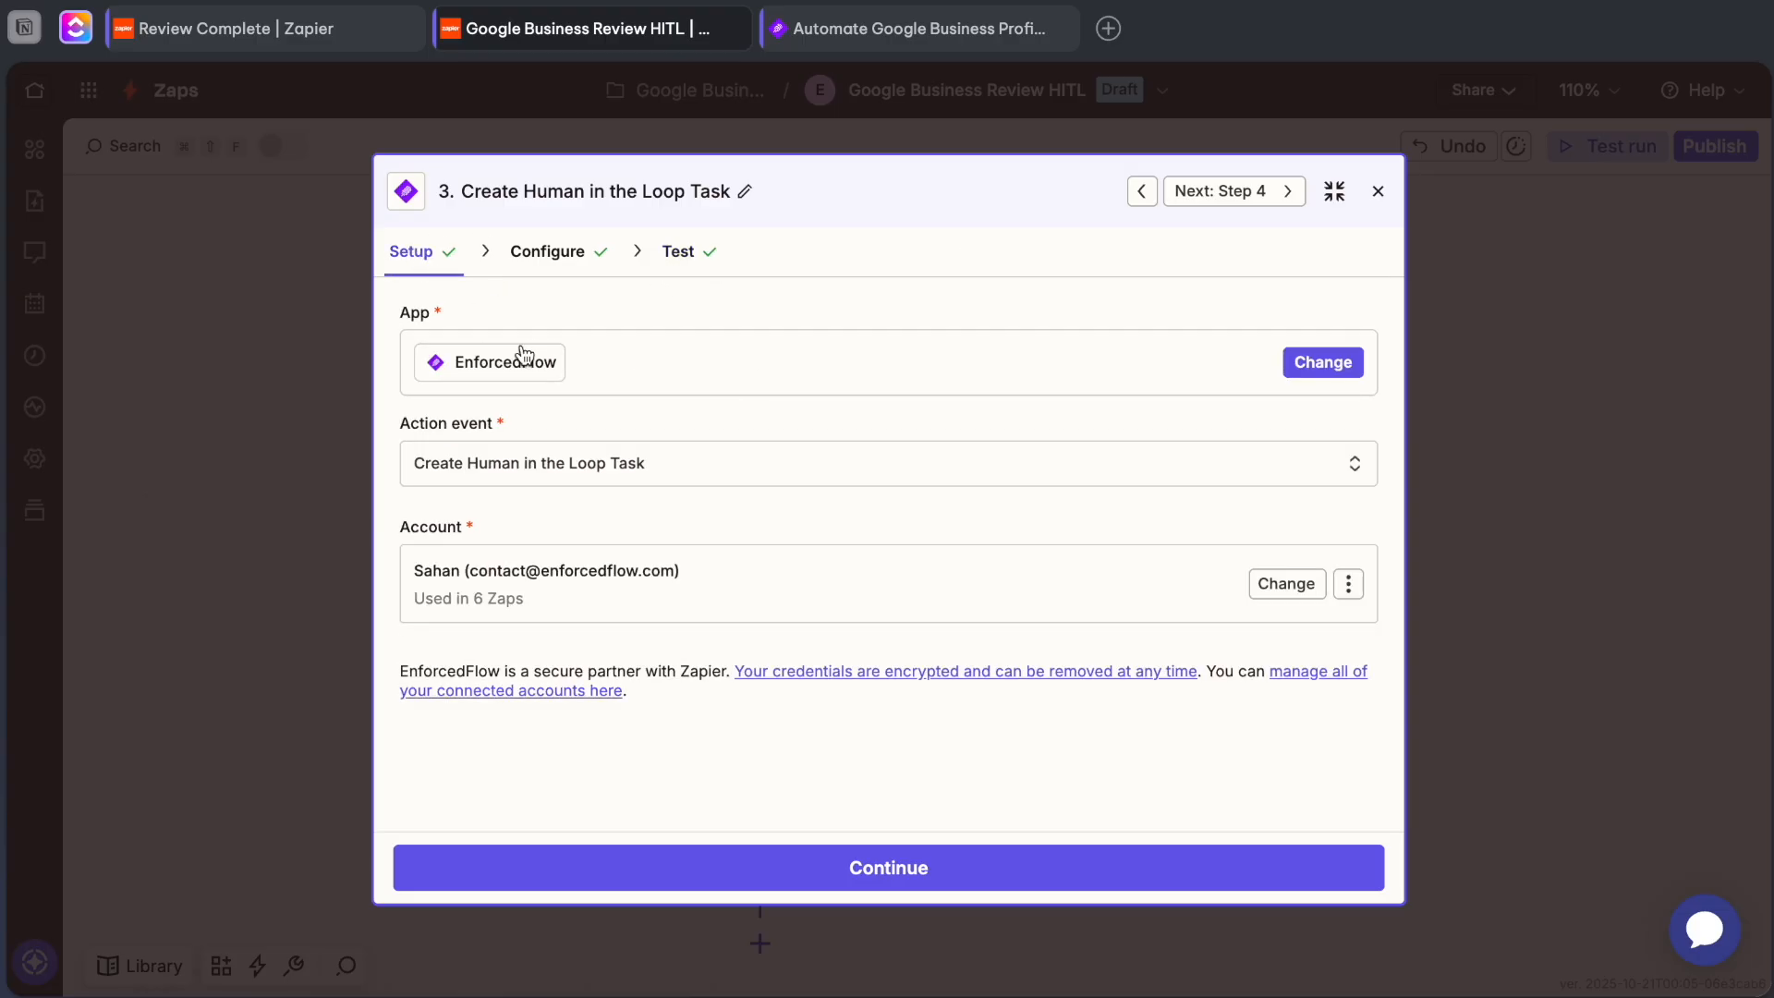
Search the app catalog for EnforcedFlow from the task step's app selection, and close the catalog without changing the app.
left_click(1316, 363)
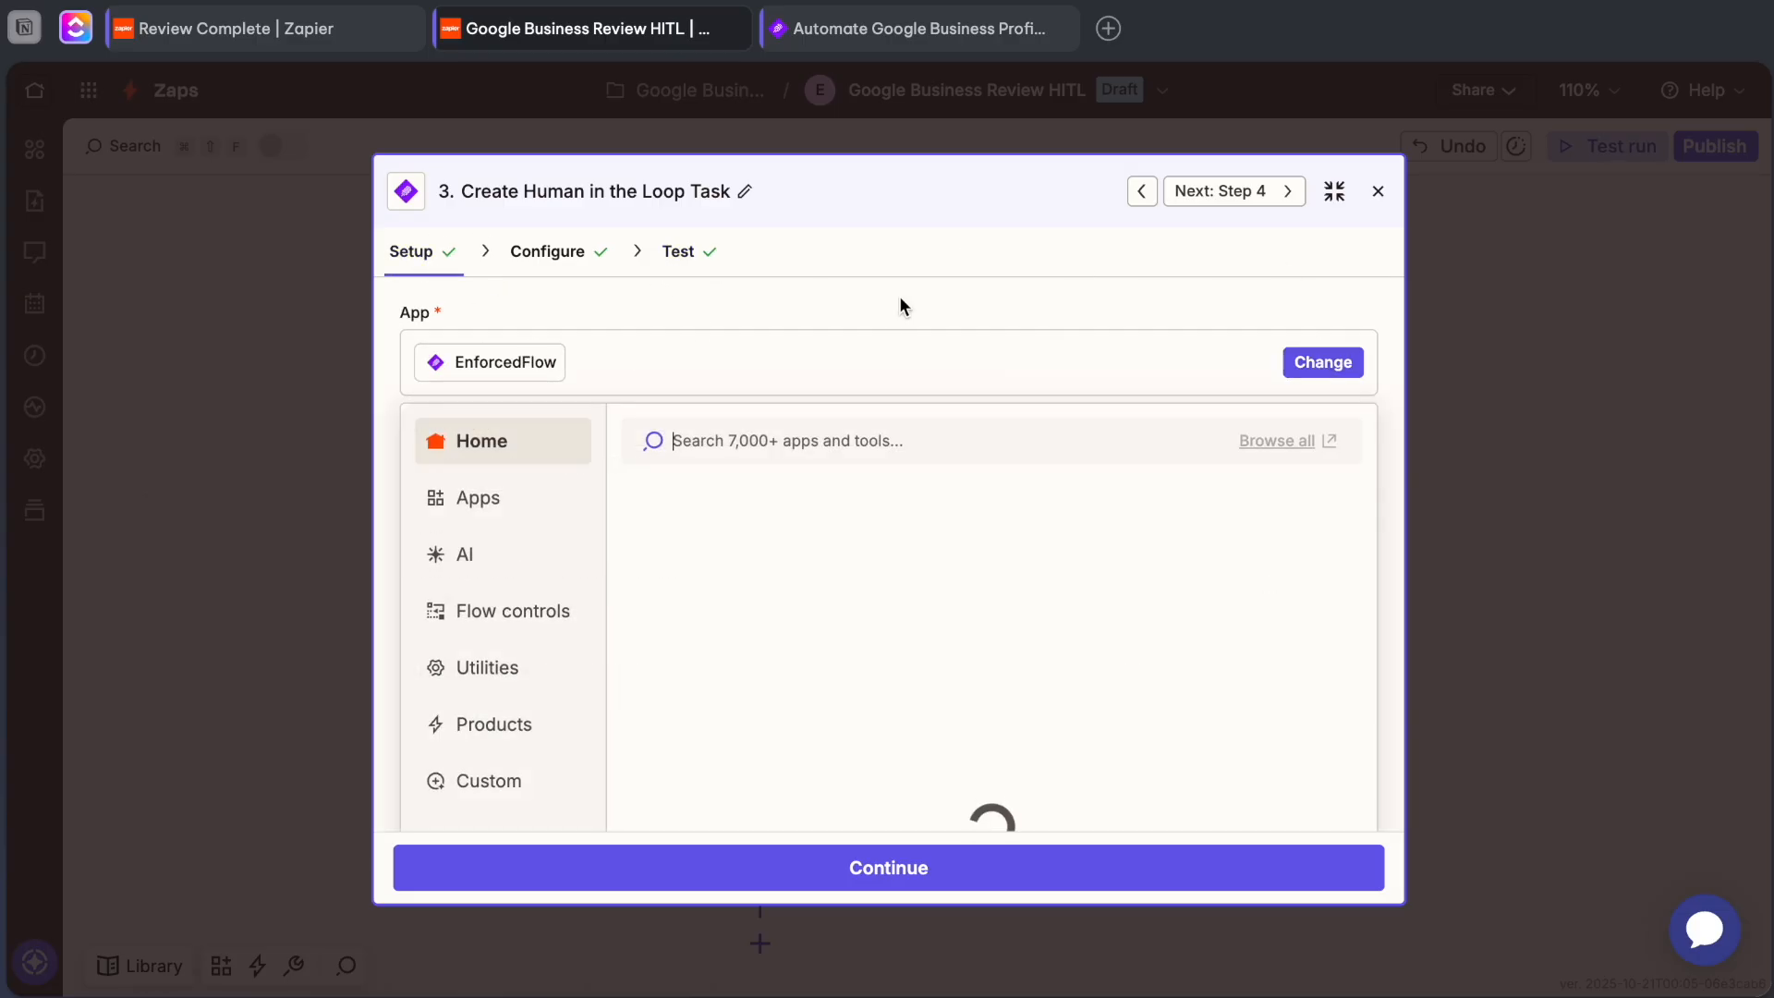
left_click(726, 440)
type("e")
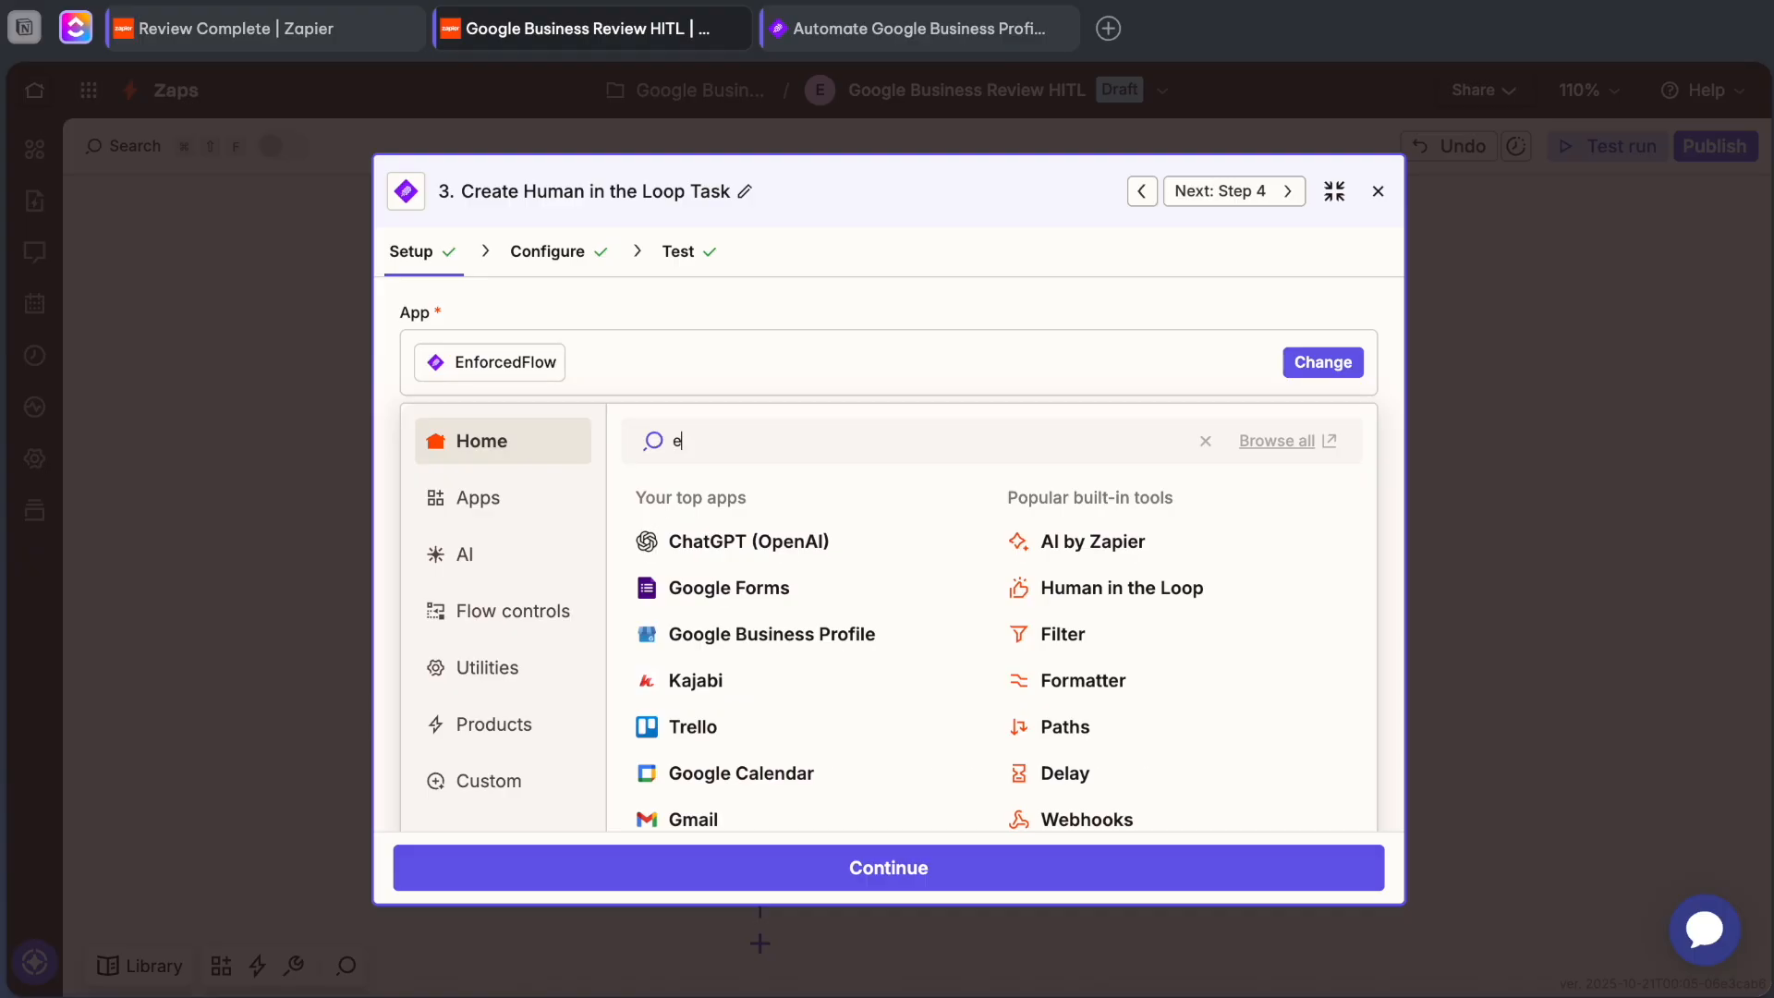
type("nf")
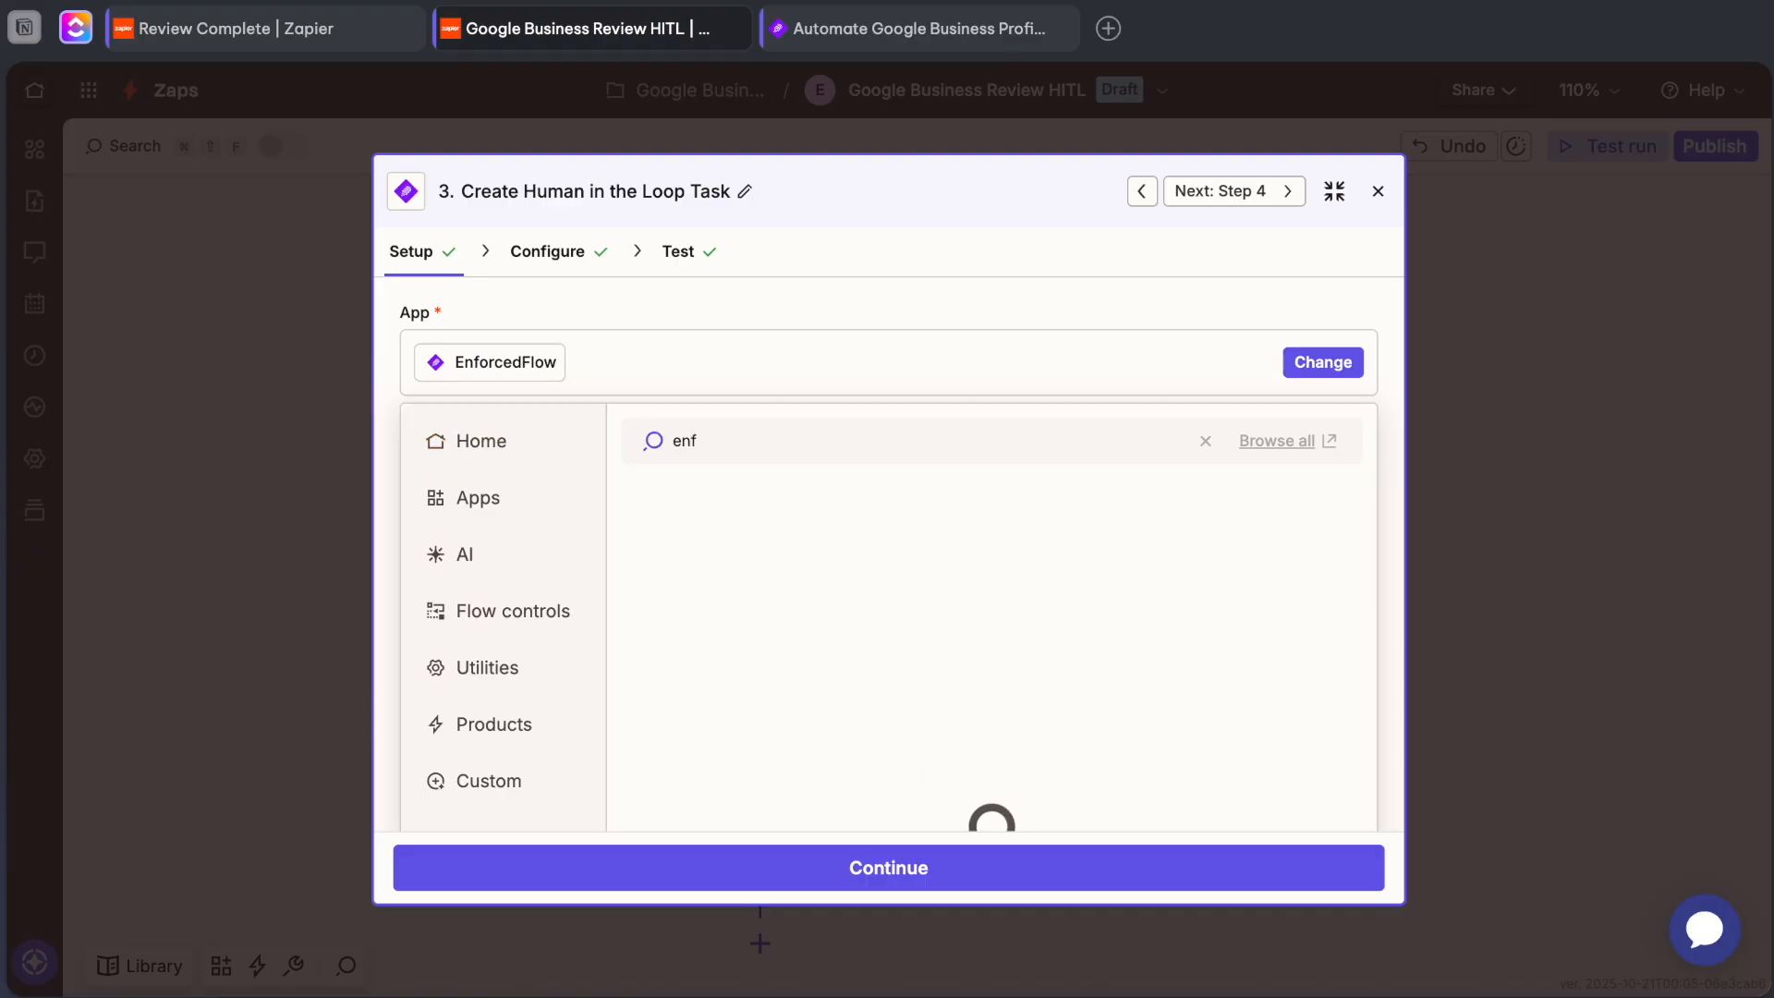
type("orcedflow")
left_click(908, 346)
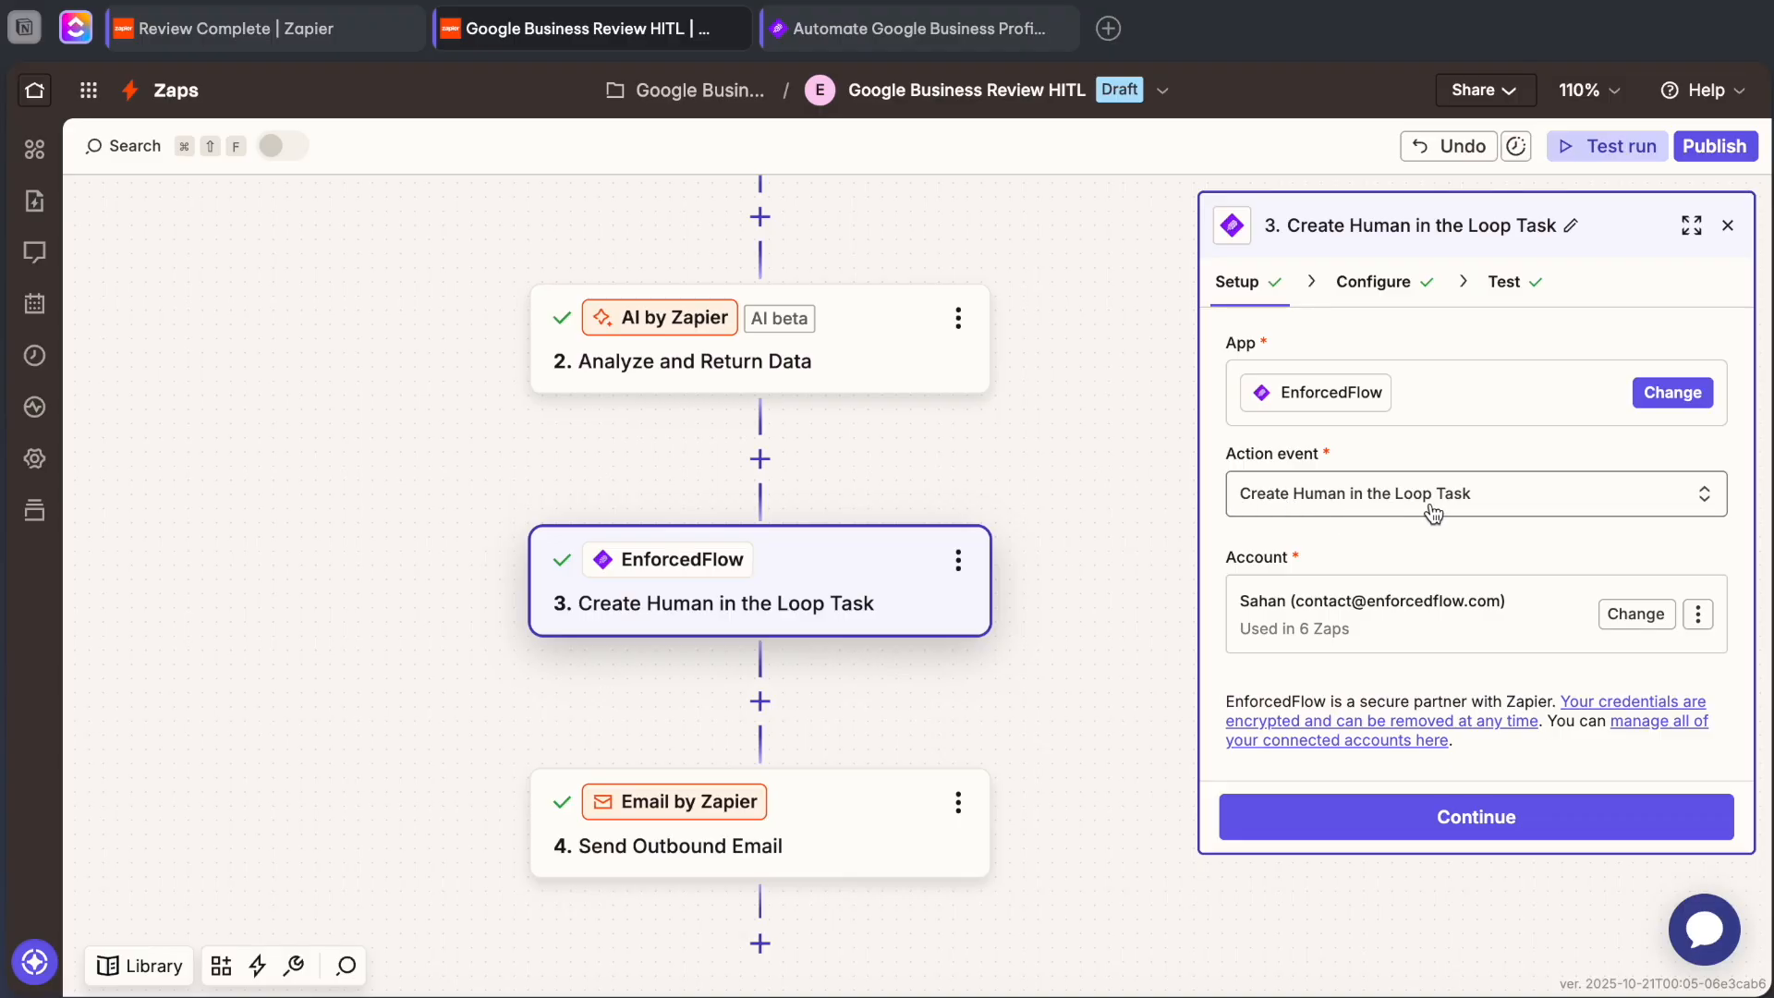
Replace the Content to Review value in the task's configuration with the Reply output of the Analyze and Return Data step.
left_click(1382, 285)
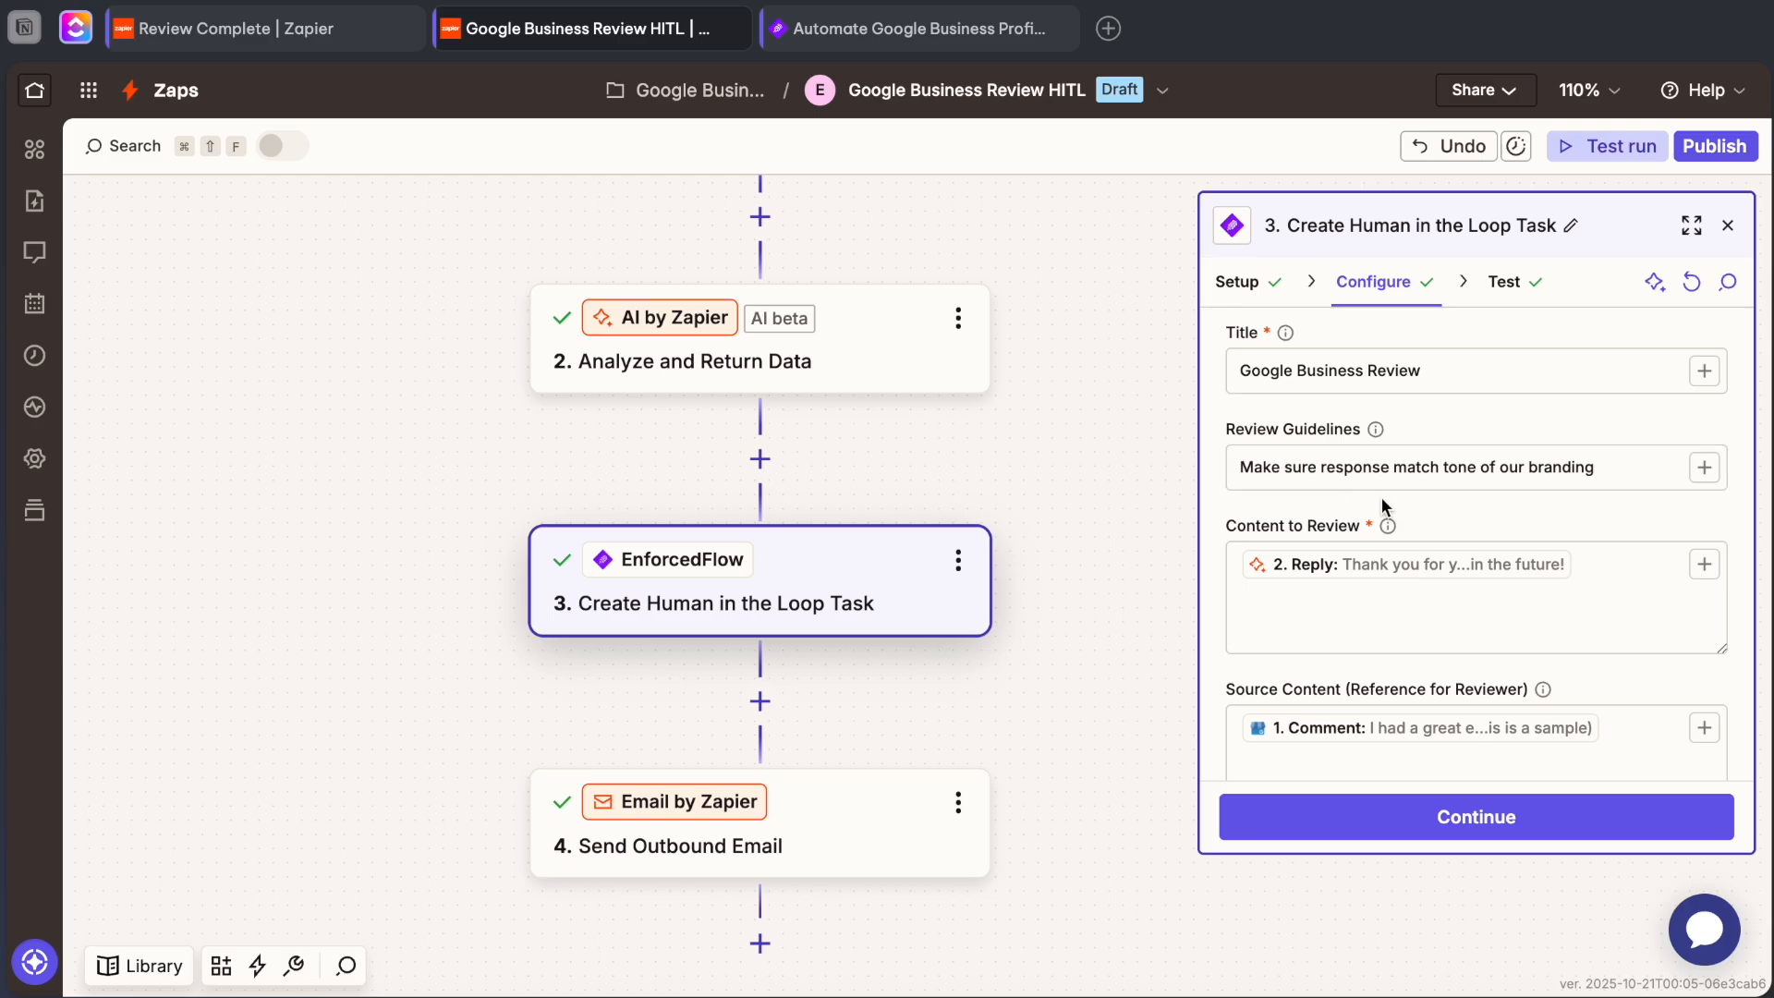
scroll(1381, 496, "down", 1)
left_click(1585, 528)
key("BackSpace")
type("/")
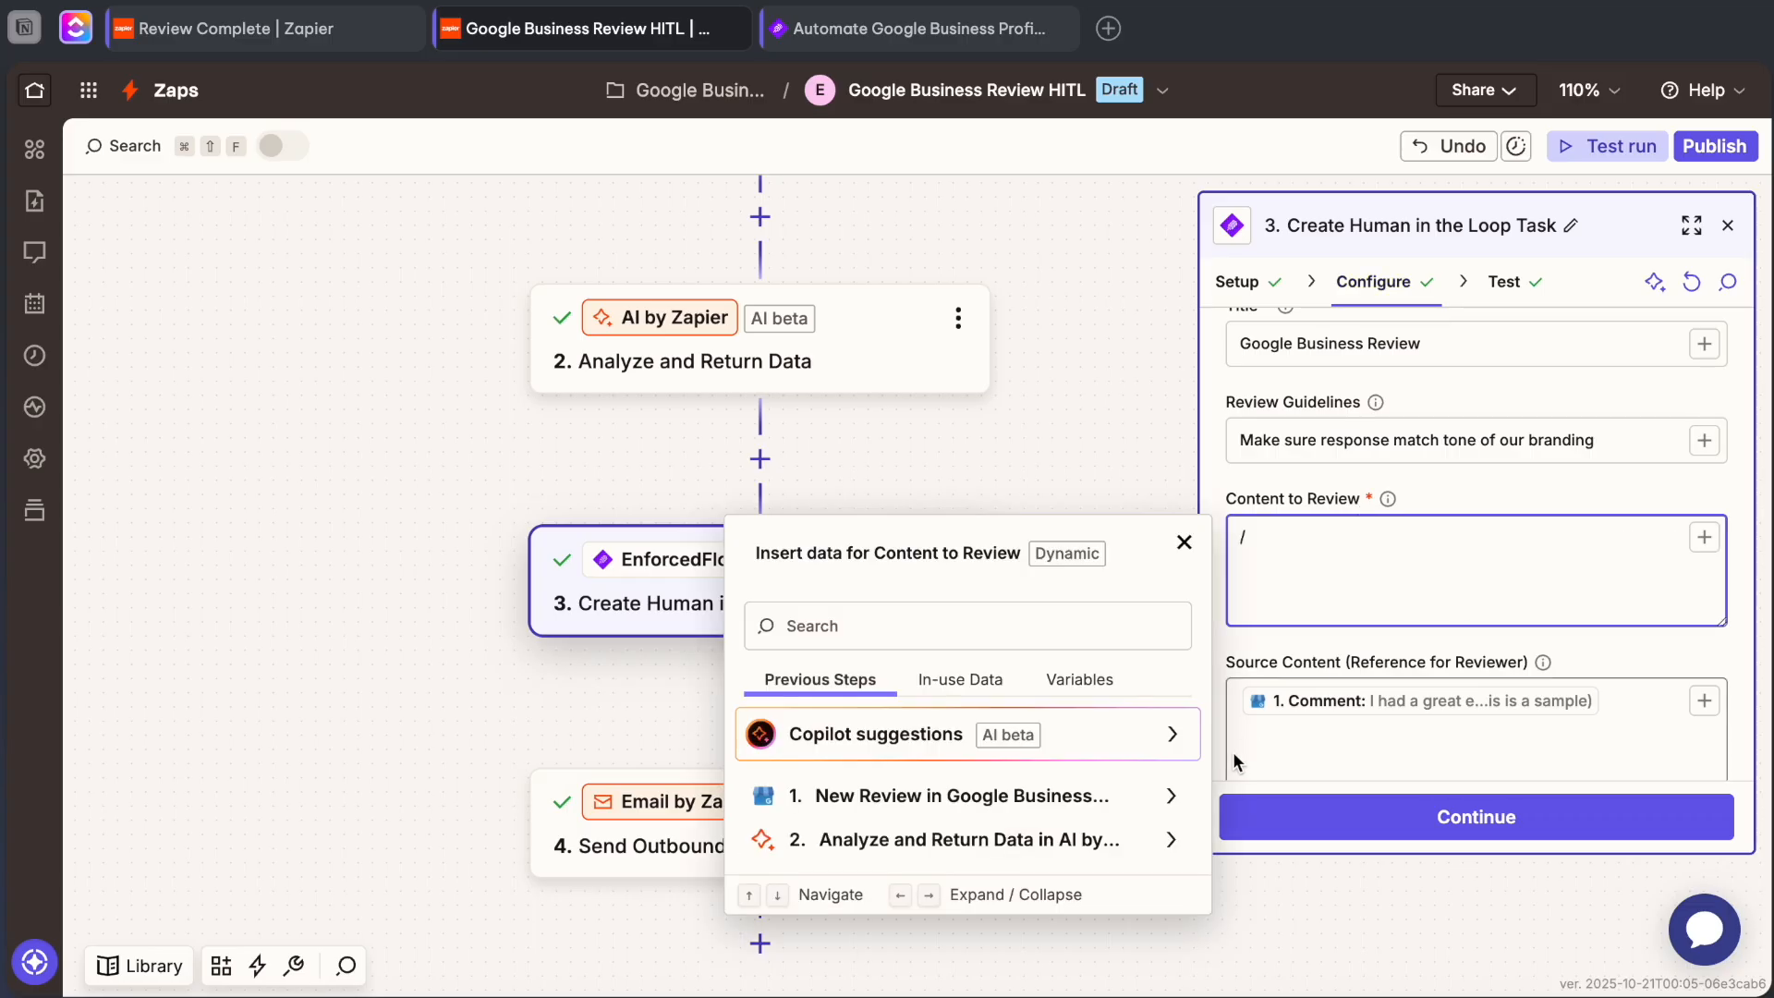
left_click(1127, 837)
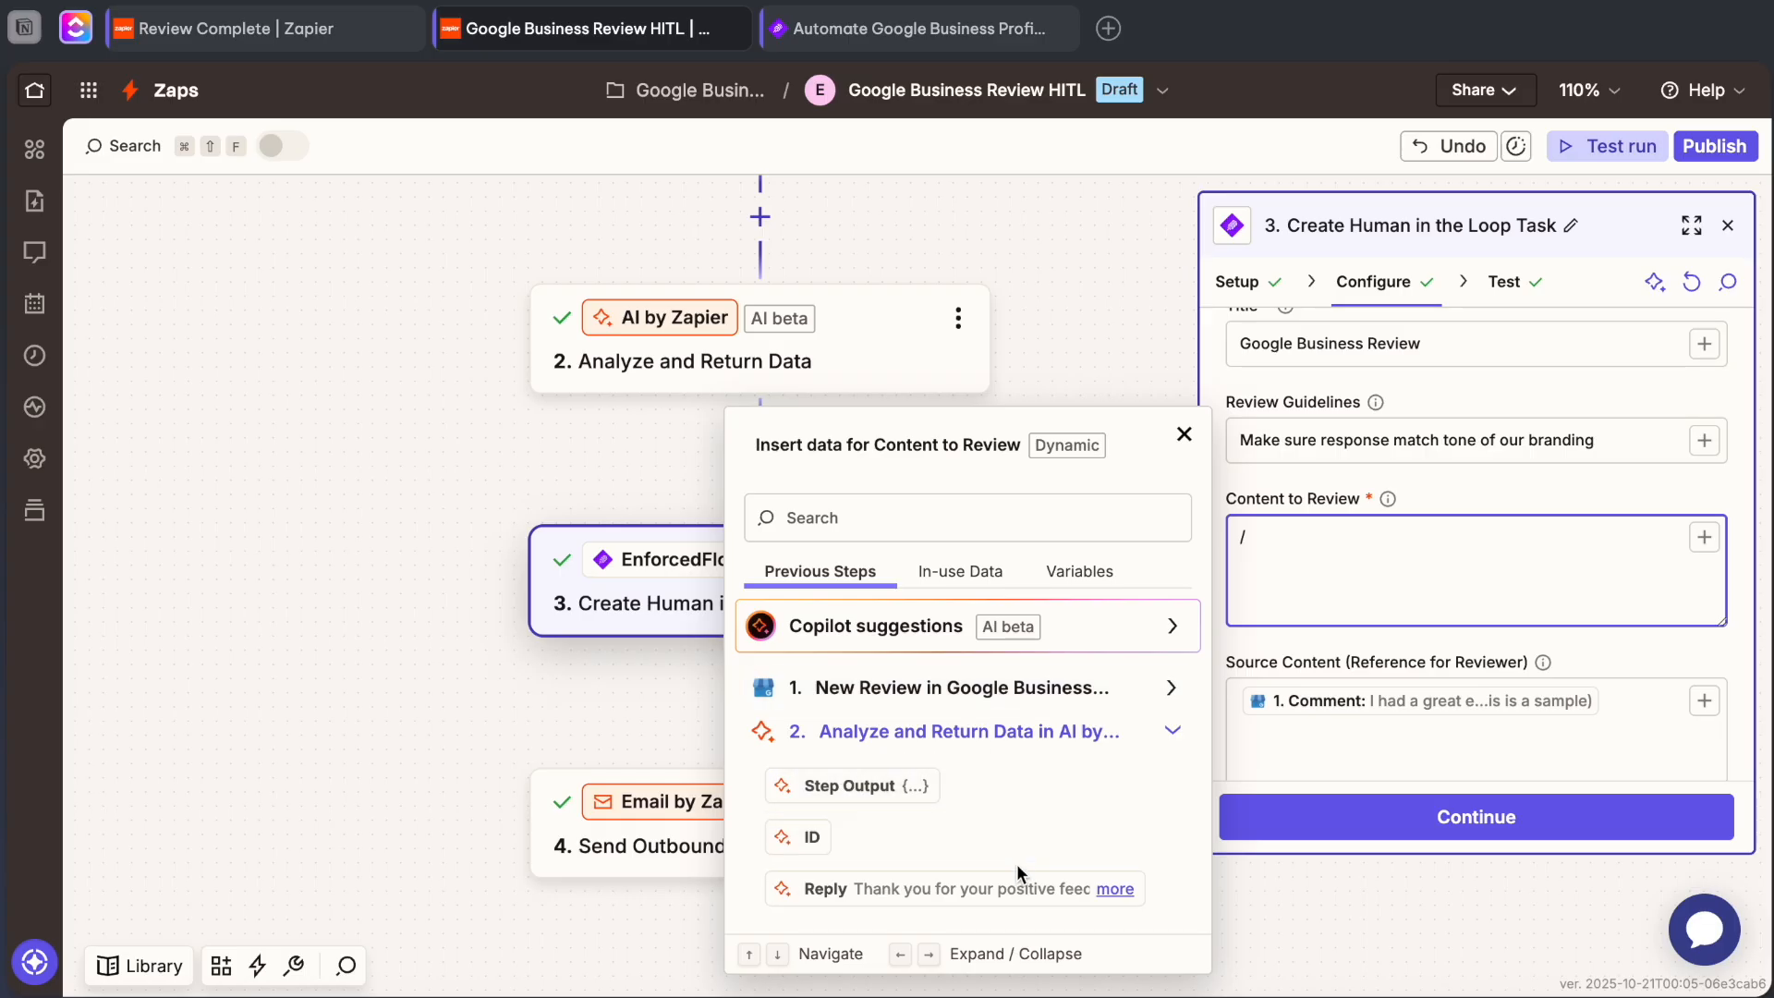
left_click(926, 890)
scroll(1470, 591, "down", 3)
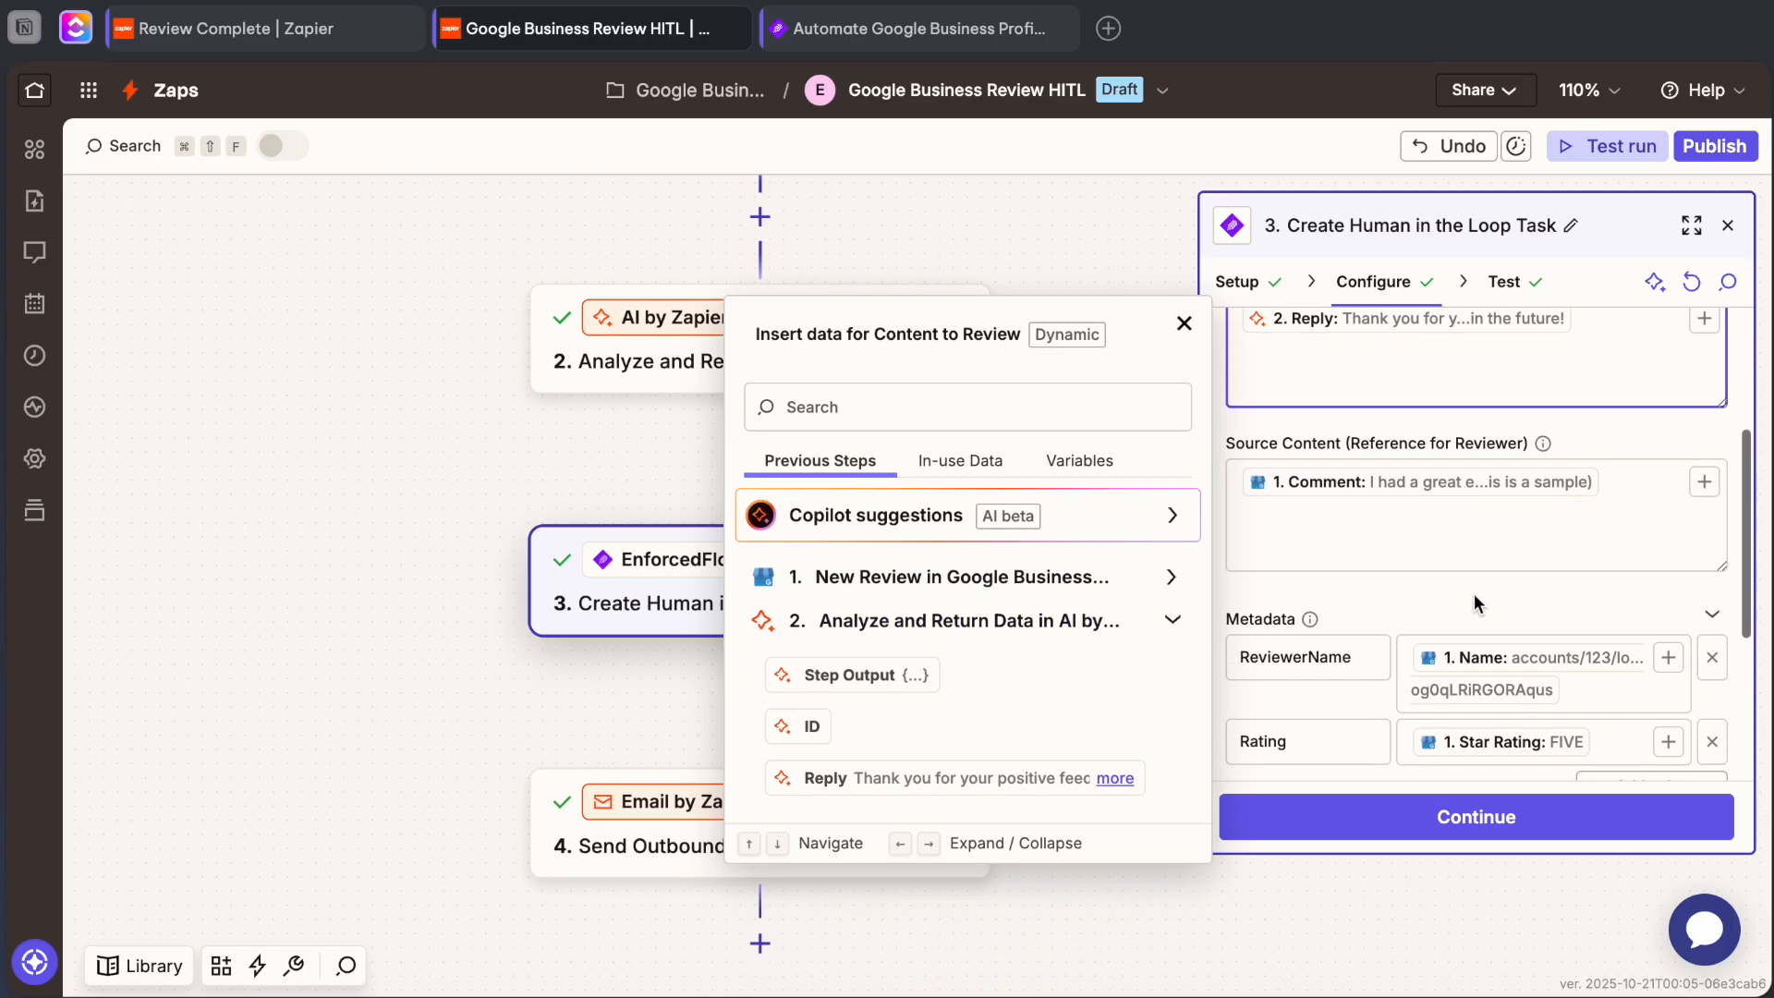
left_click(1471, 566)
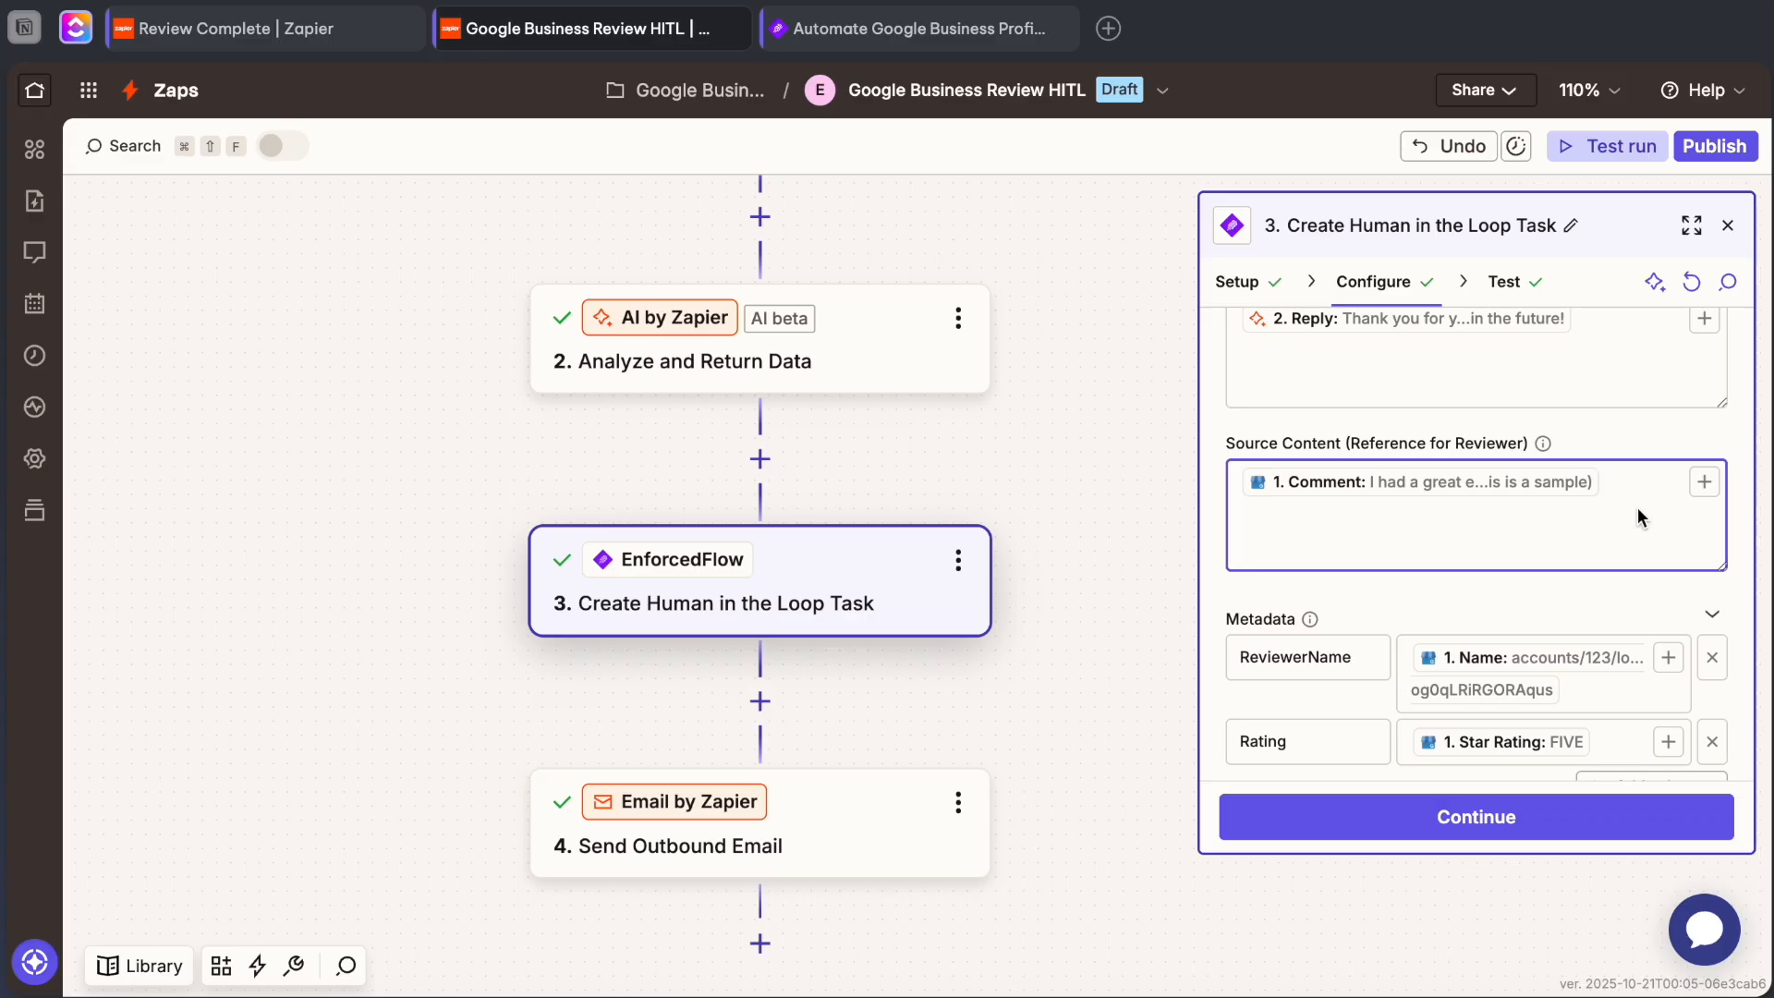
Remap the ReviewerName metadata value to the Name field from the New Review trigger.
scroll(1637, 507, "up", 2)
scroll(1638, 507, "down", 3)
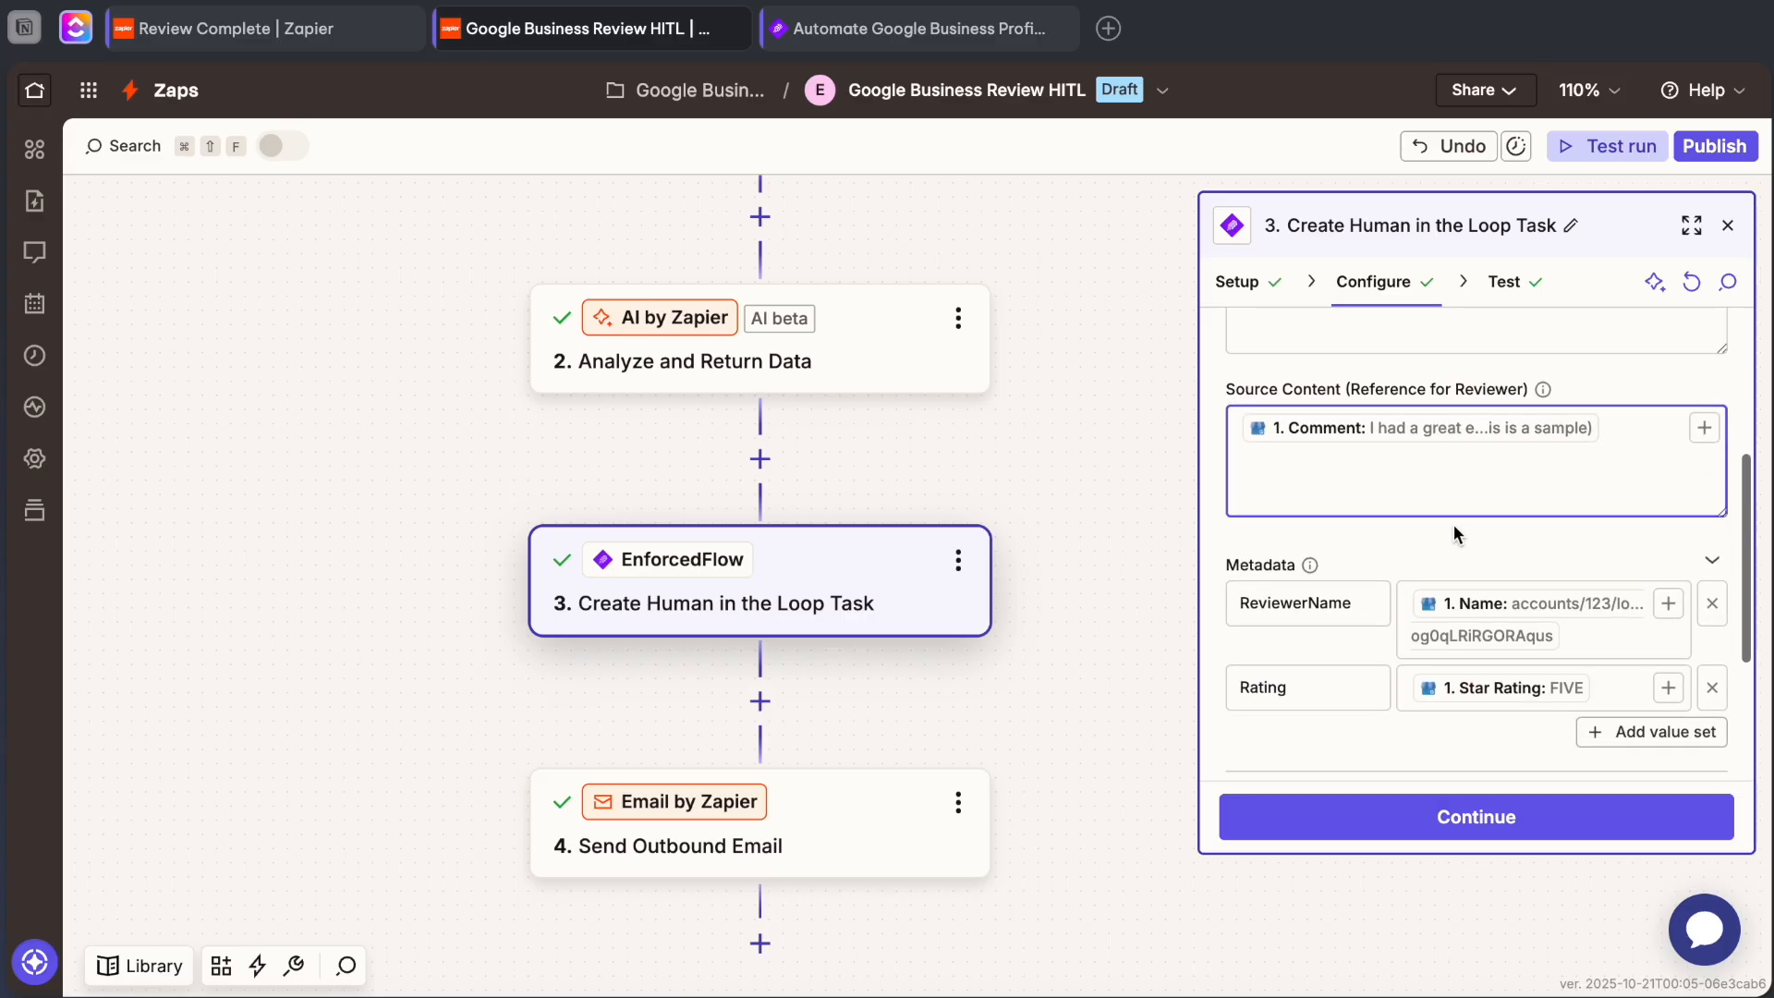
scroll(1466, 468, "down", 2)
scroll(1466, 467, "down", 1)
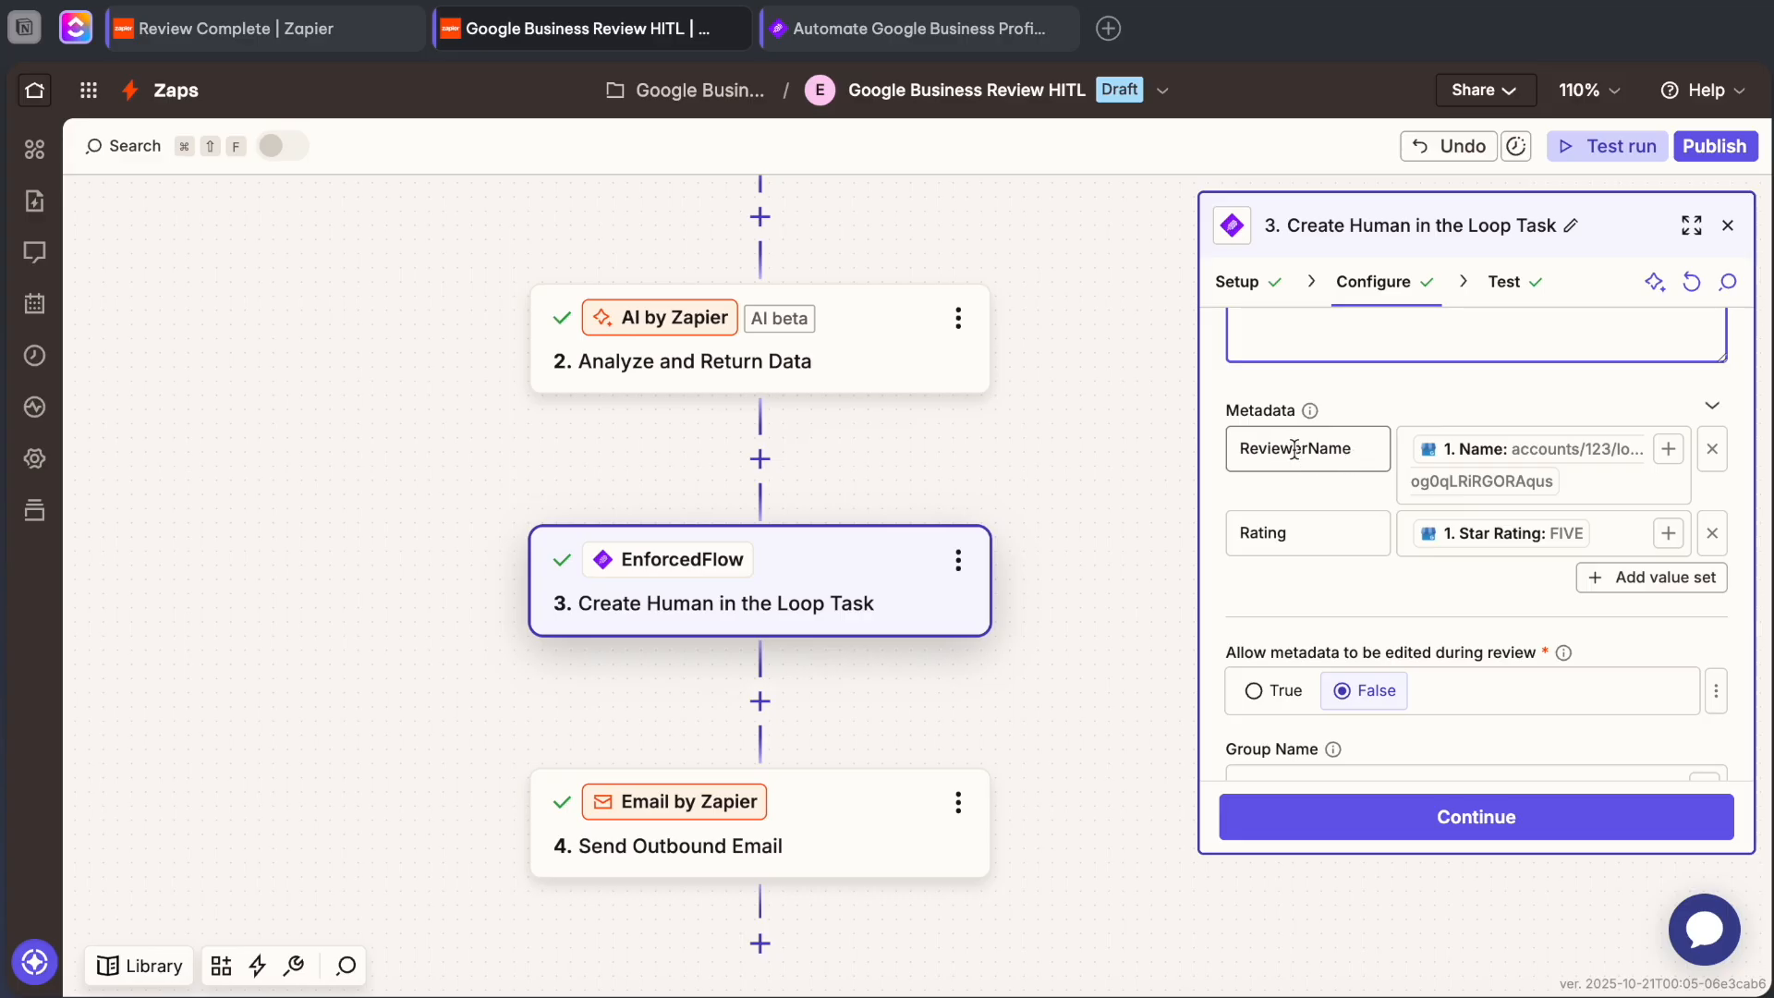
left_click(1477, 475)
key("BackSpace")
type("/")
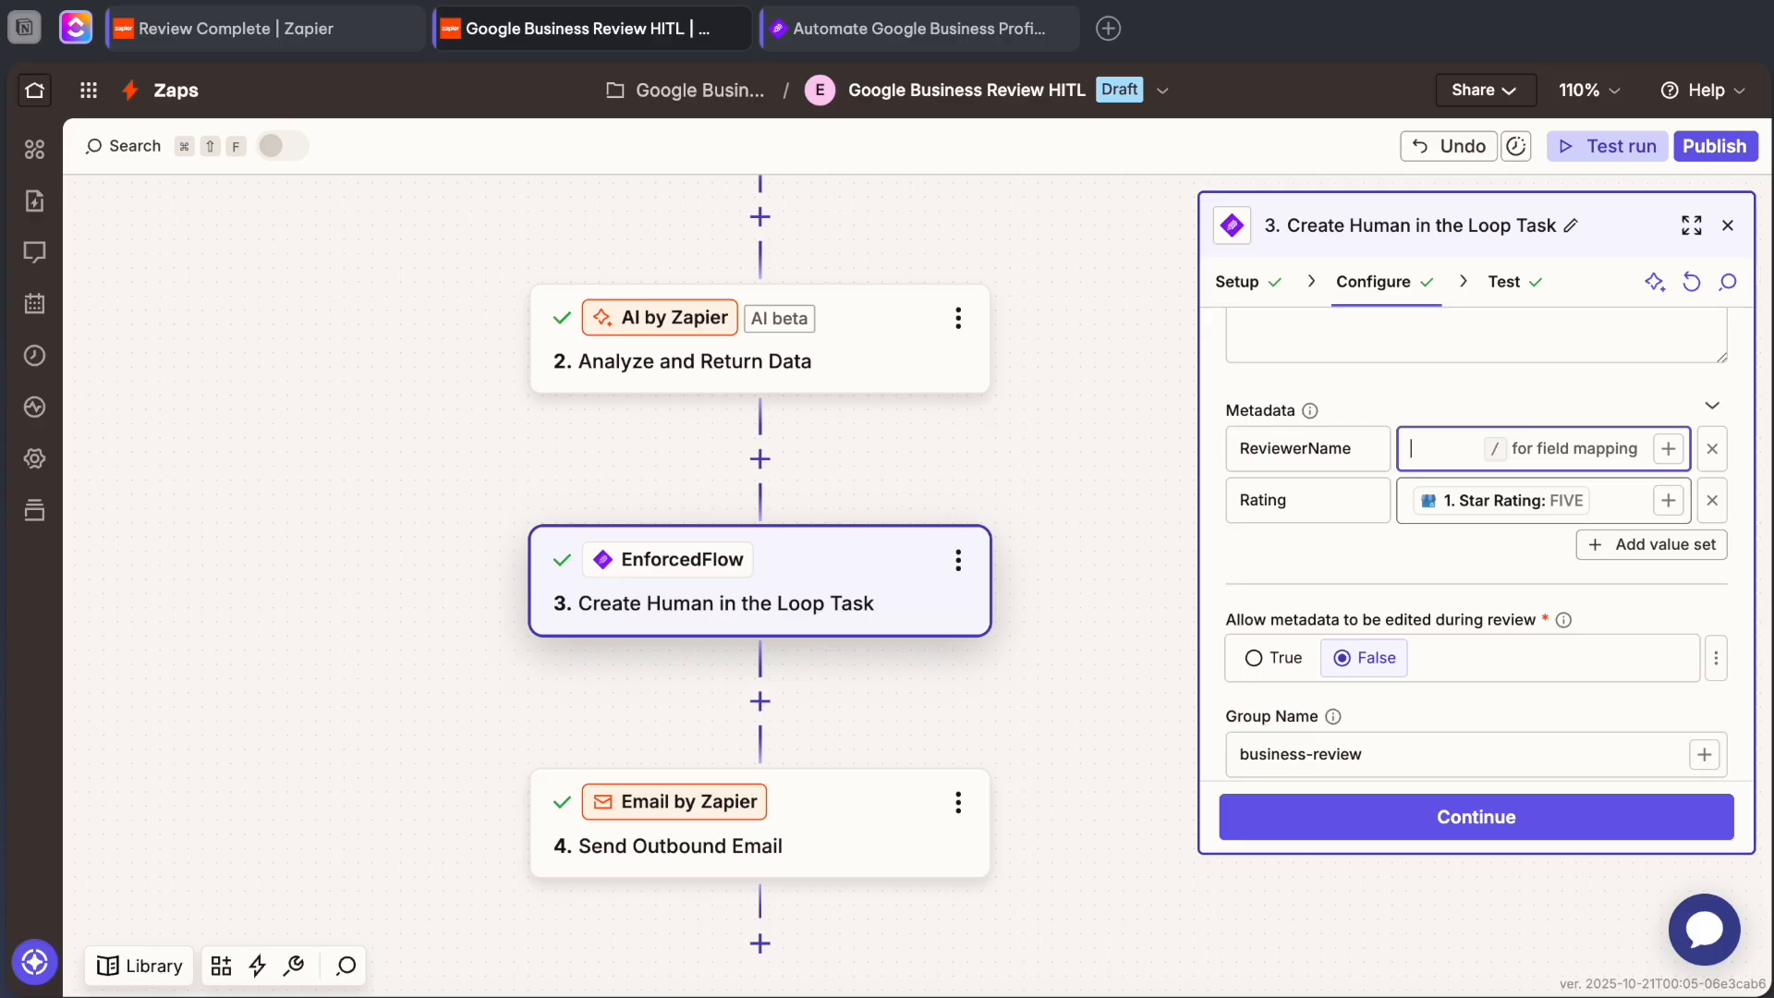
scroll(1017, 558, "down", 1)
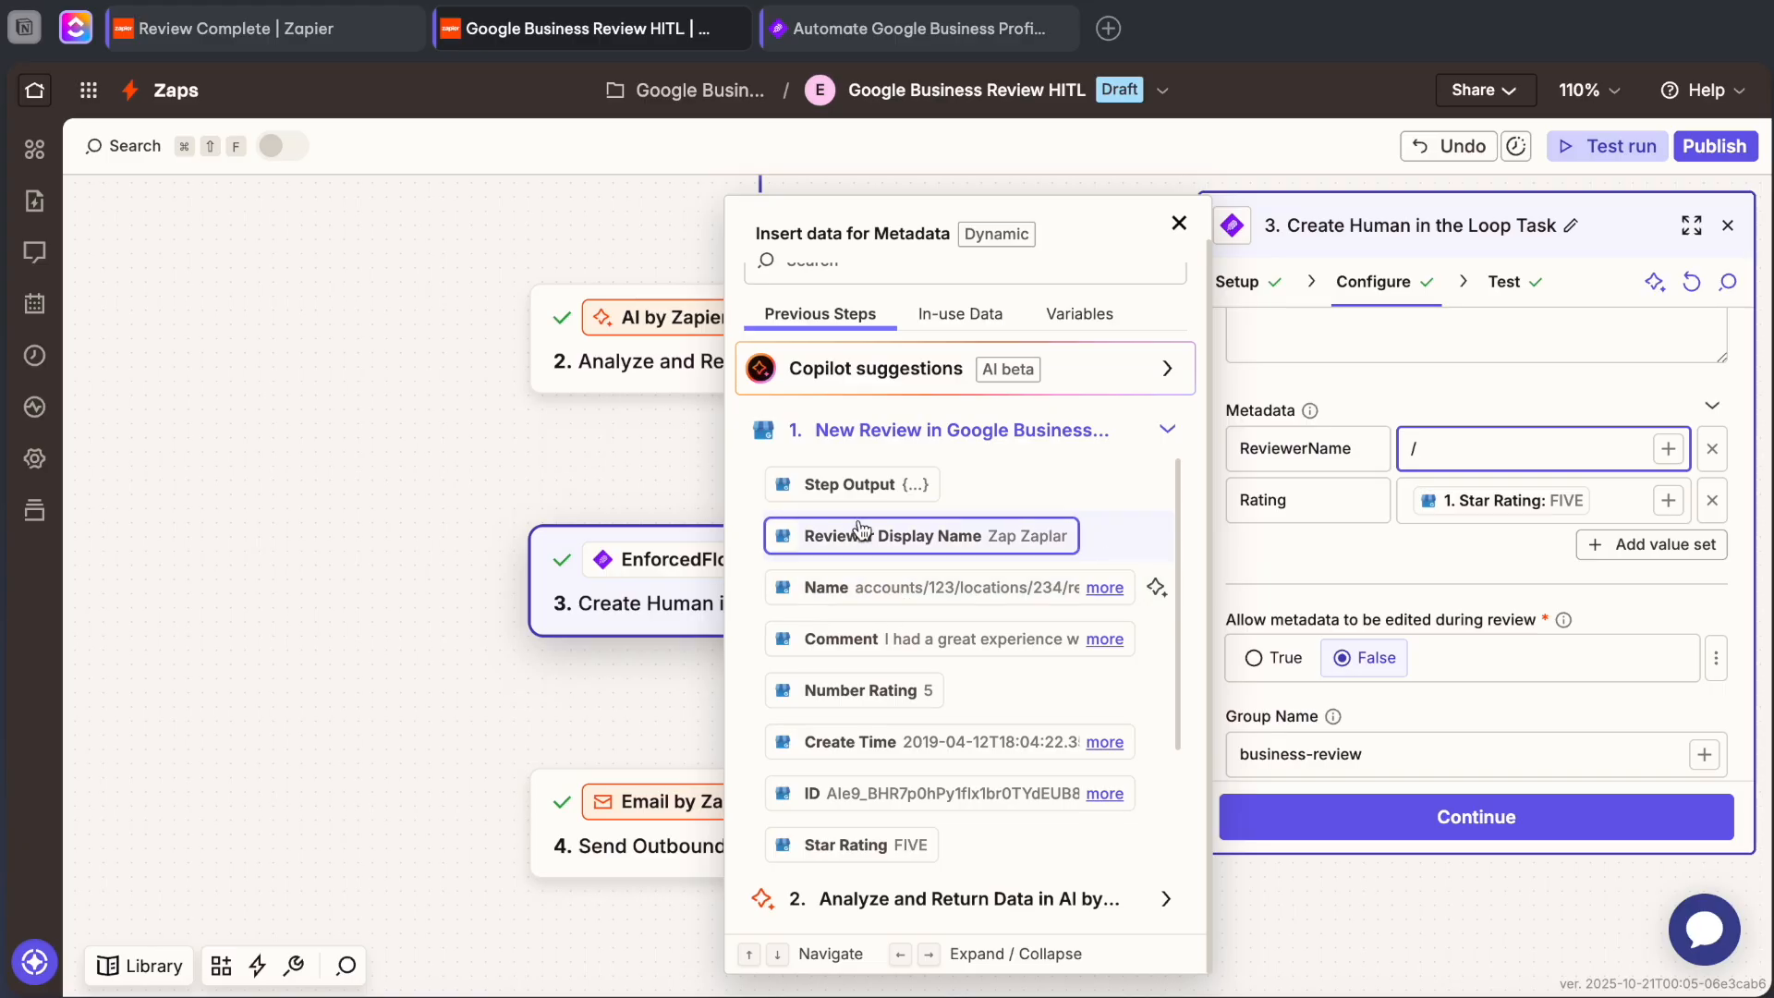
left_click(851, 592)
Check the Rating metadata mapping, the setting that allows metadata edits during review, and the group name.
left_click(1606, 524)
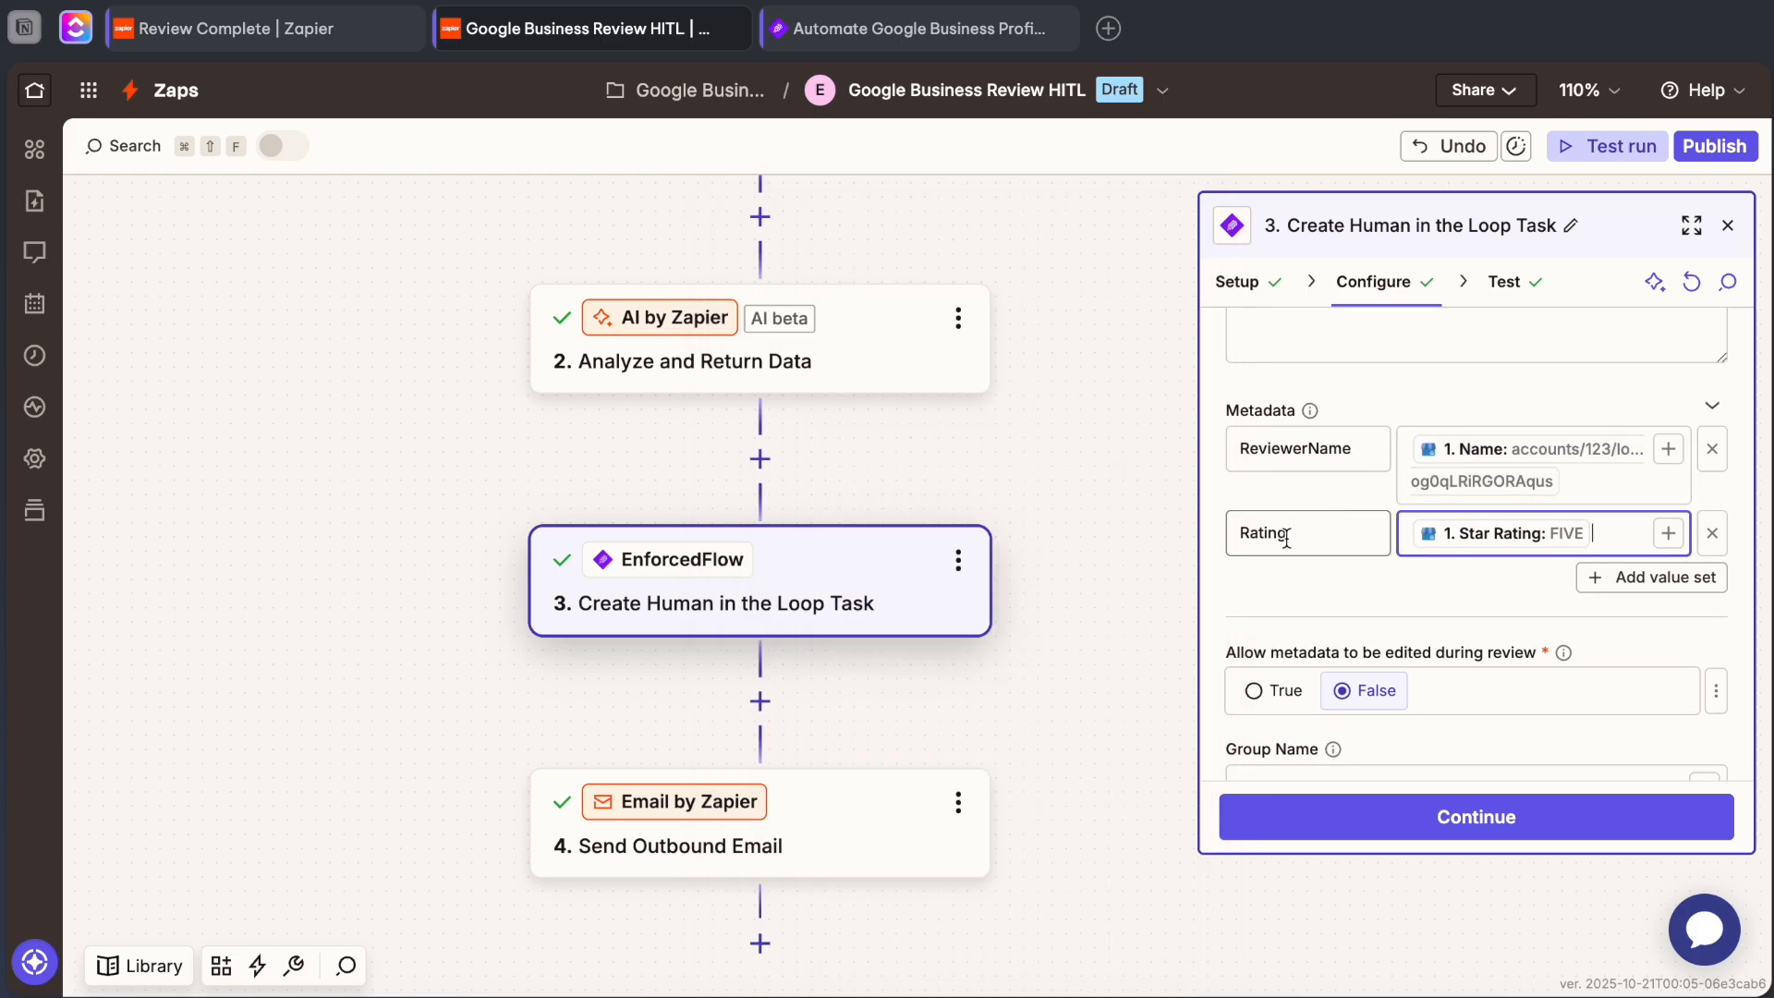
scroll(1275, 517, "down", 1)
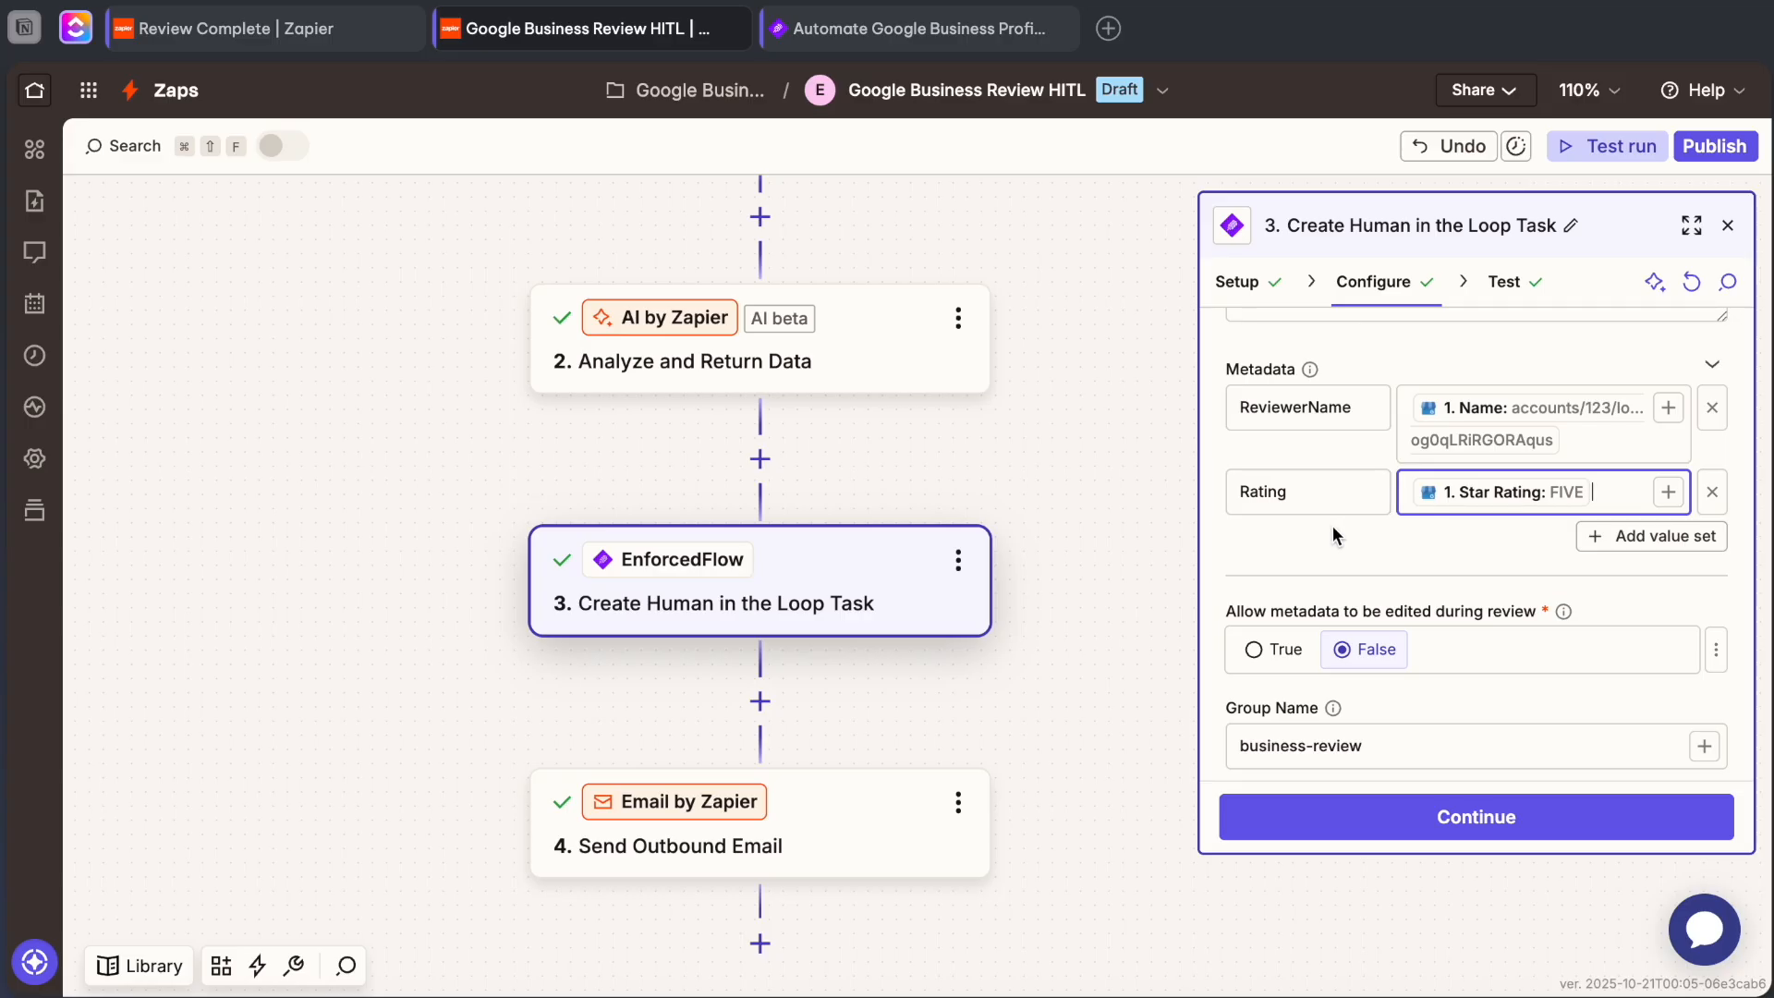
scroll(1332, 534, "down", 1)
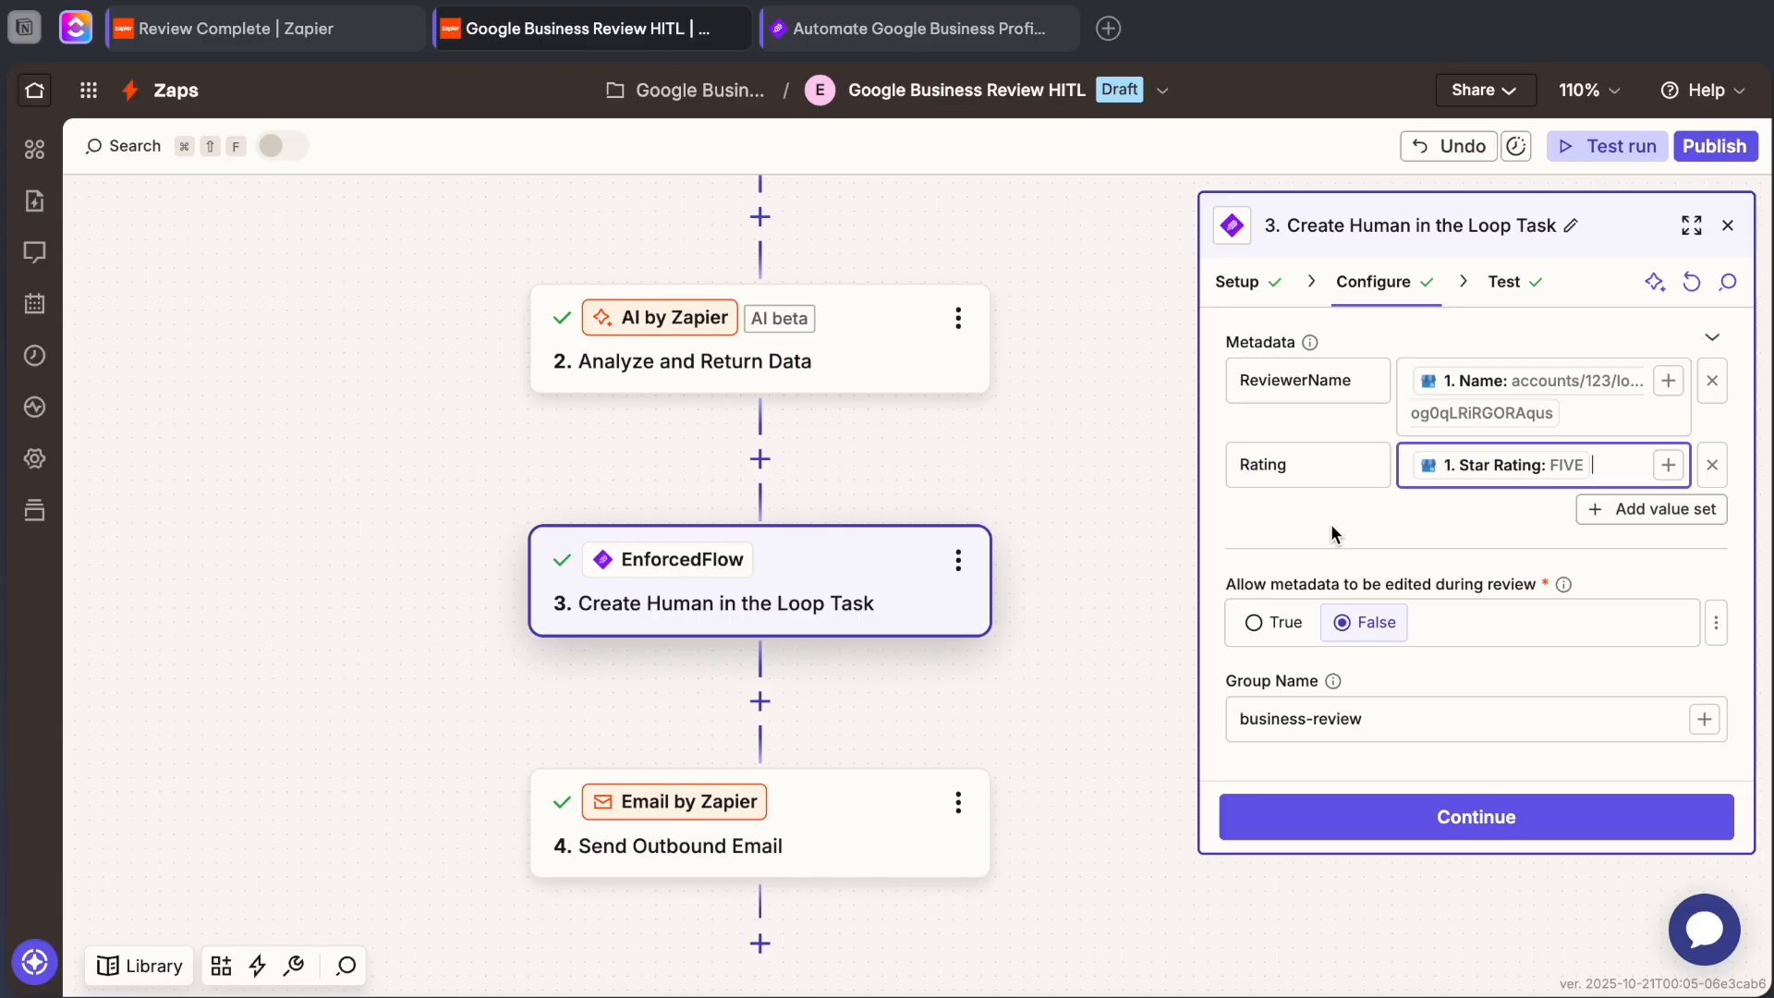
scroll(1331, 524, "down", 1)
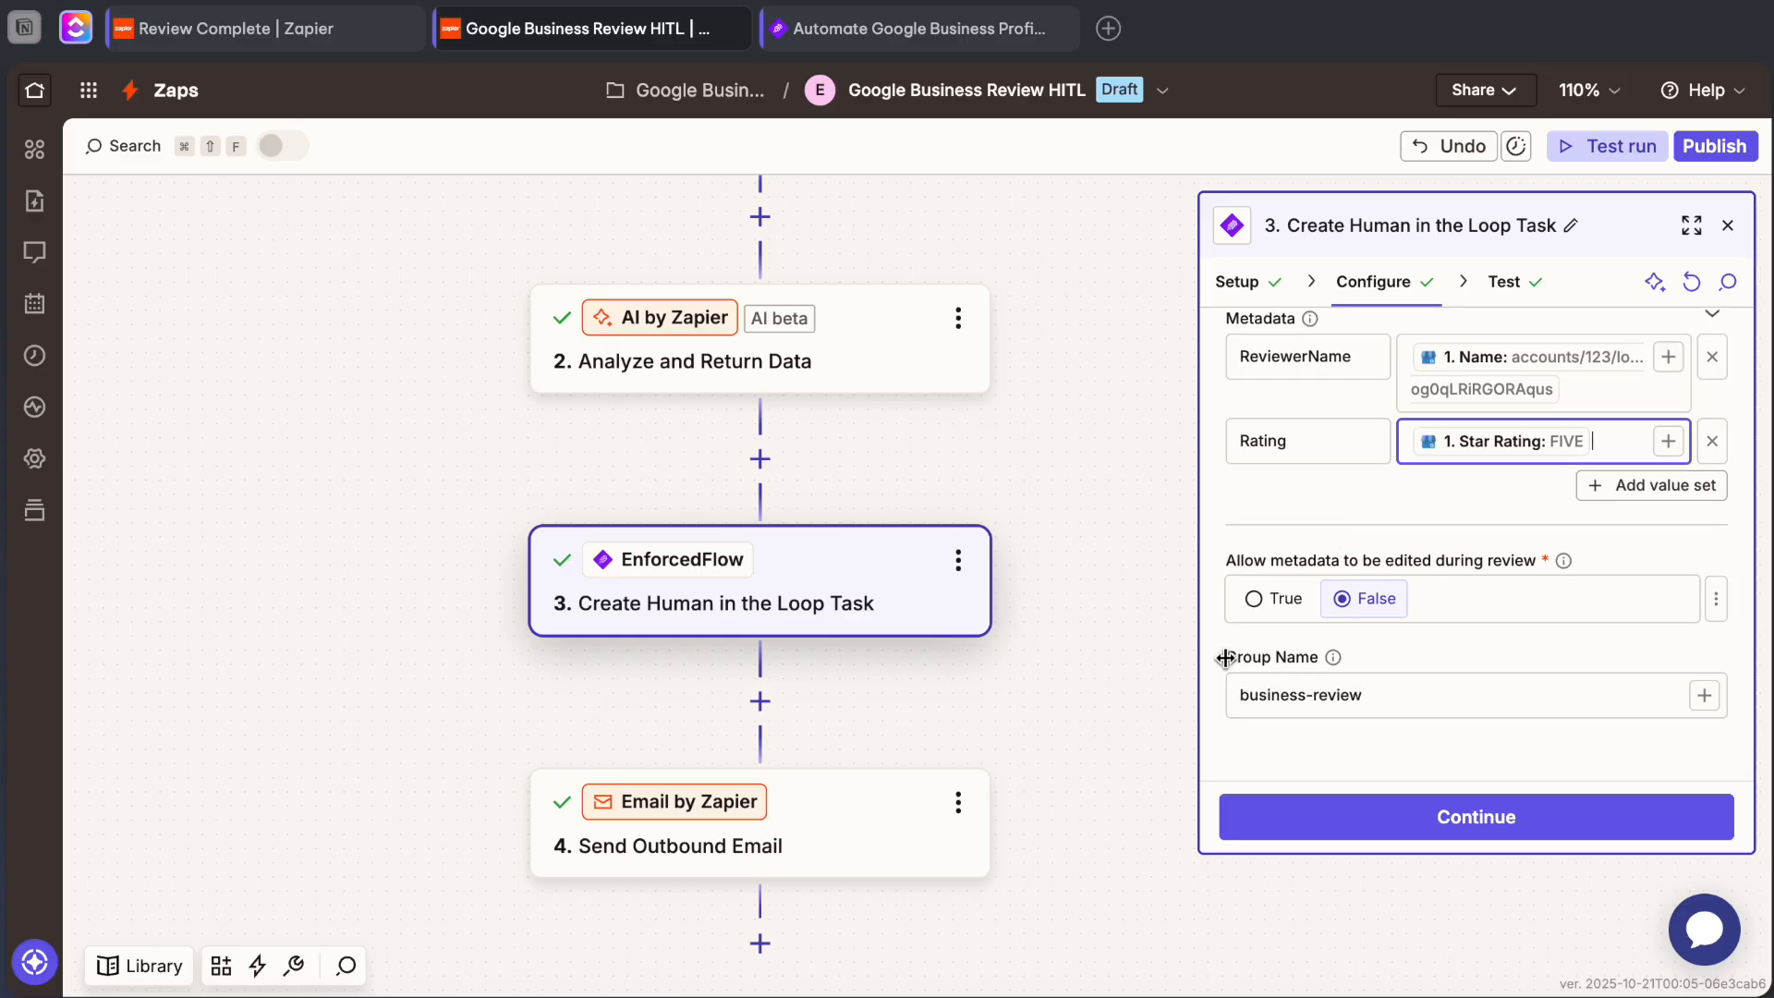
left_click(1383, 693)
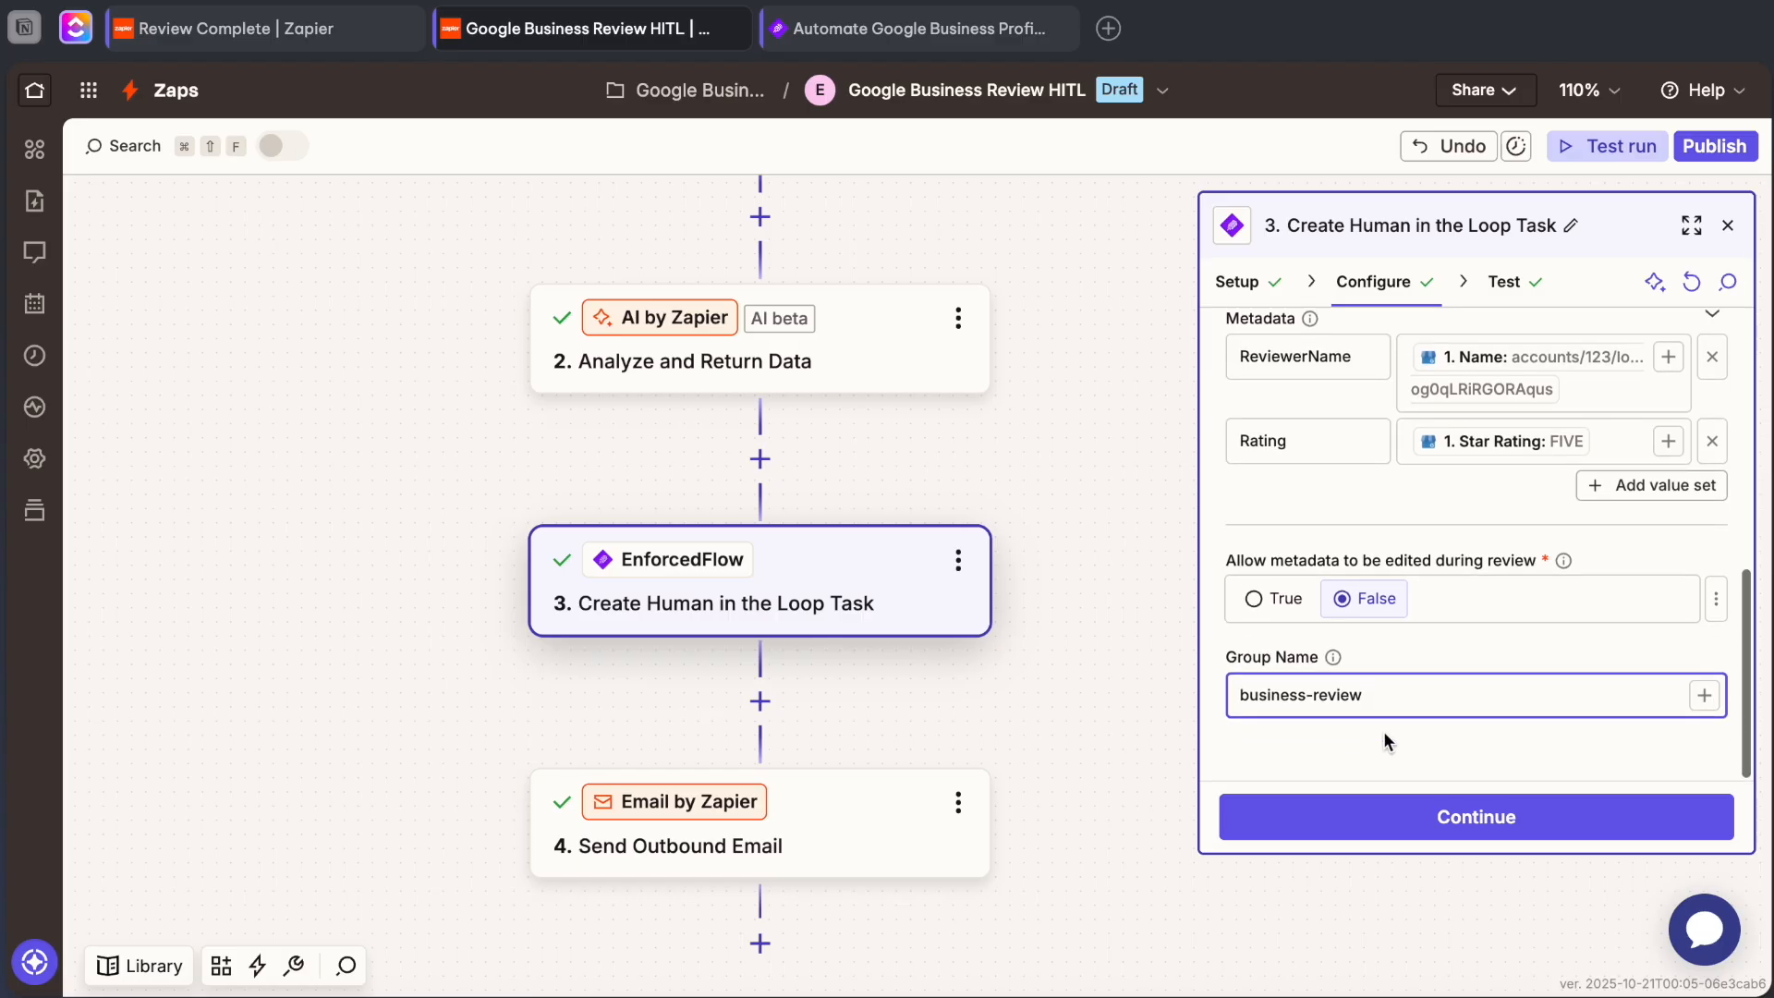
Continue to the step's test, retest sending the task to EnforcedFlow, and inspect the data in and data out.
left_click(1428, 809)
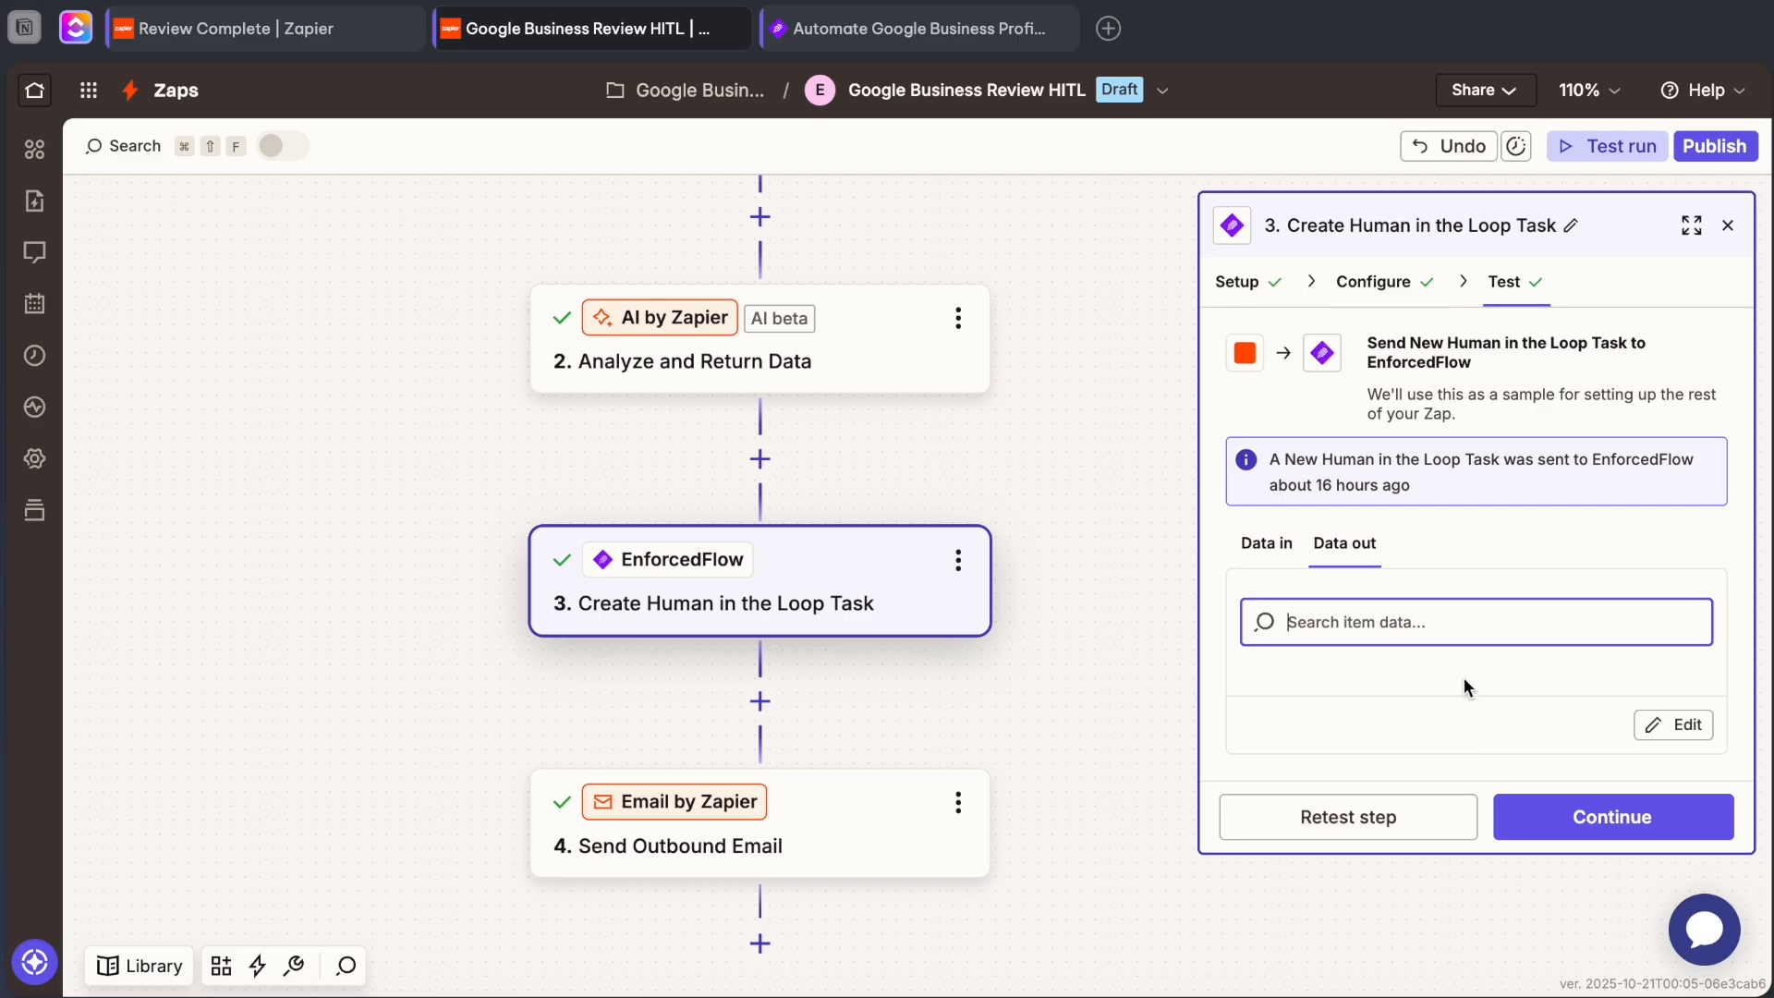
left_click(1390, 821)
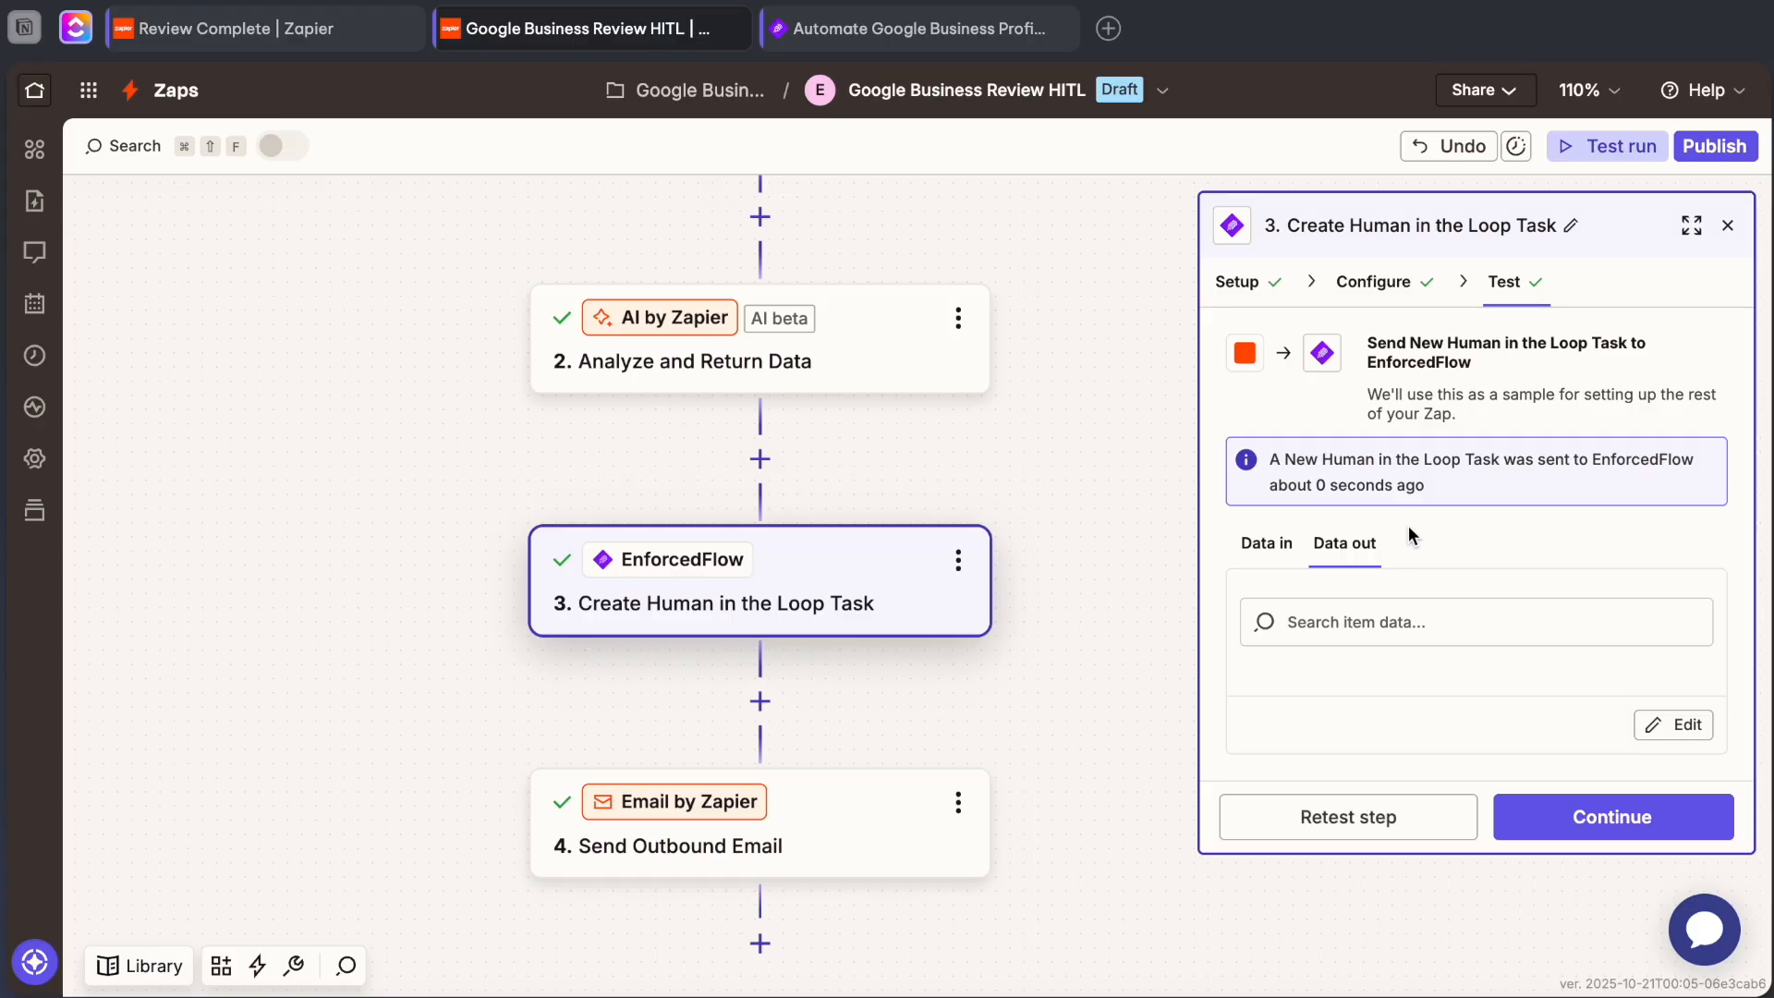
left_click(1275, 553)
left_click(1340, 547)
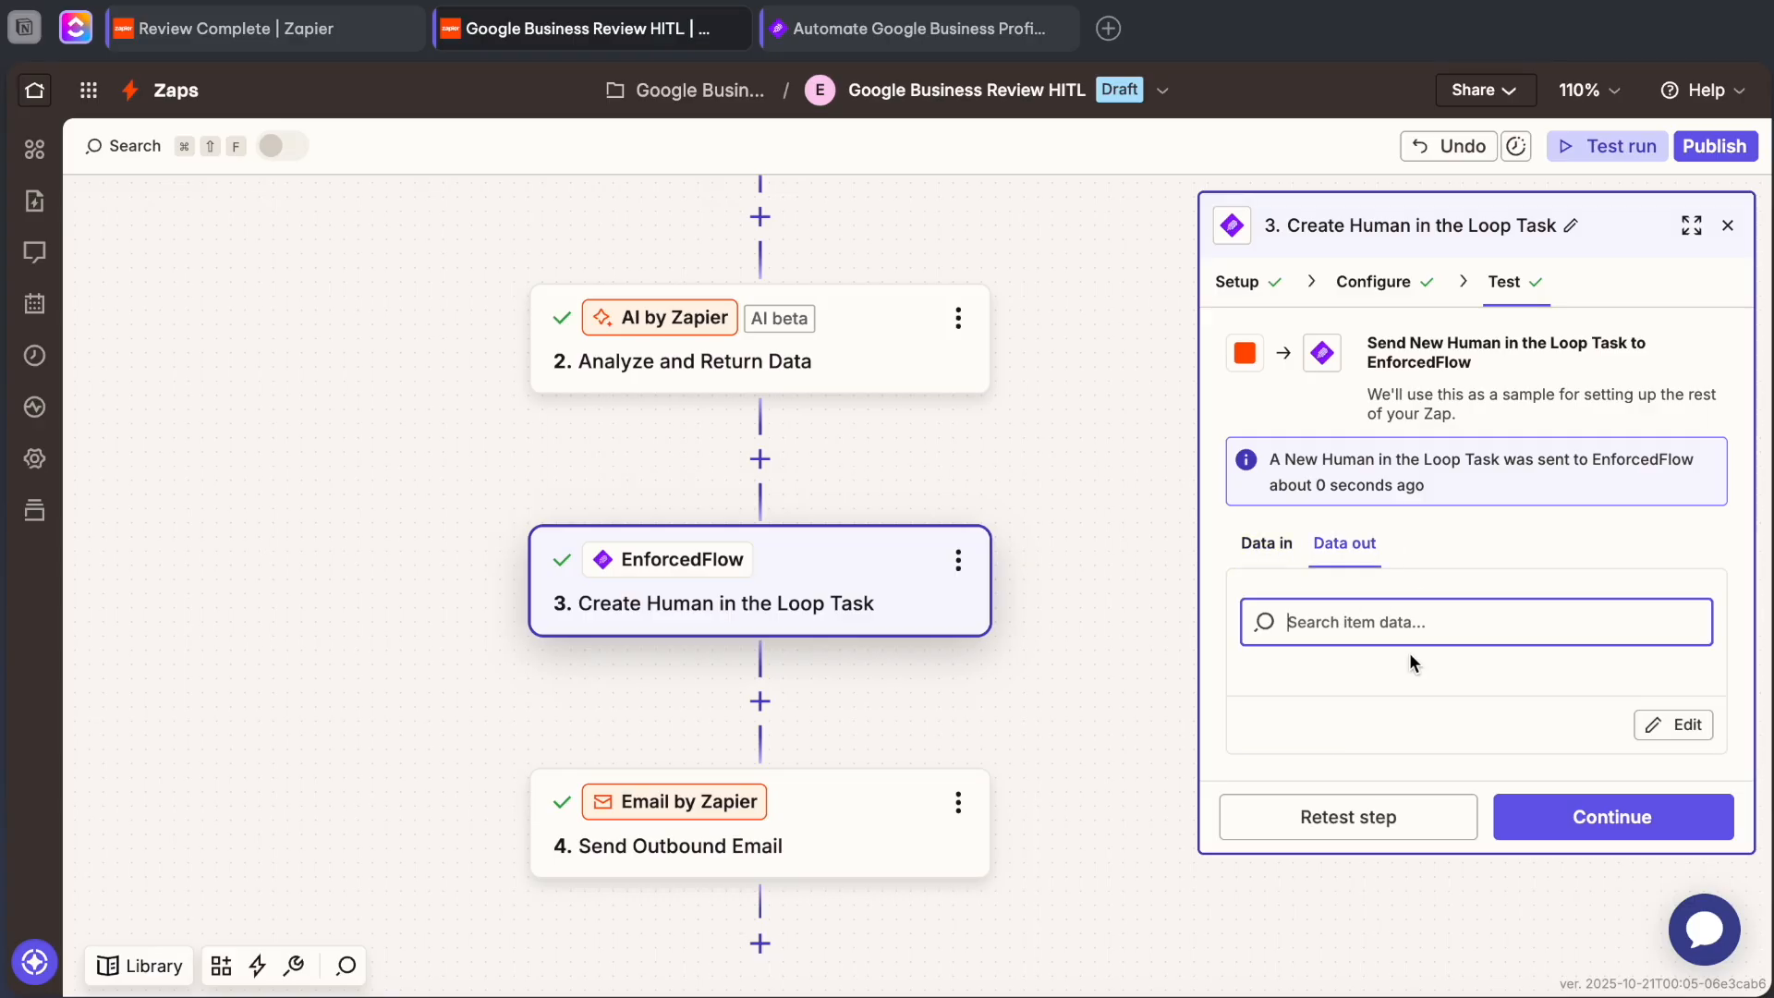
left_click(1498, 848)
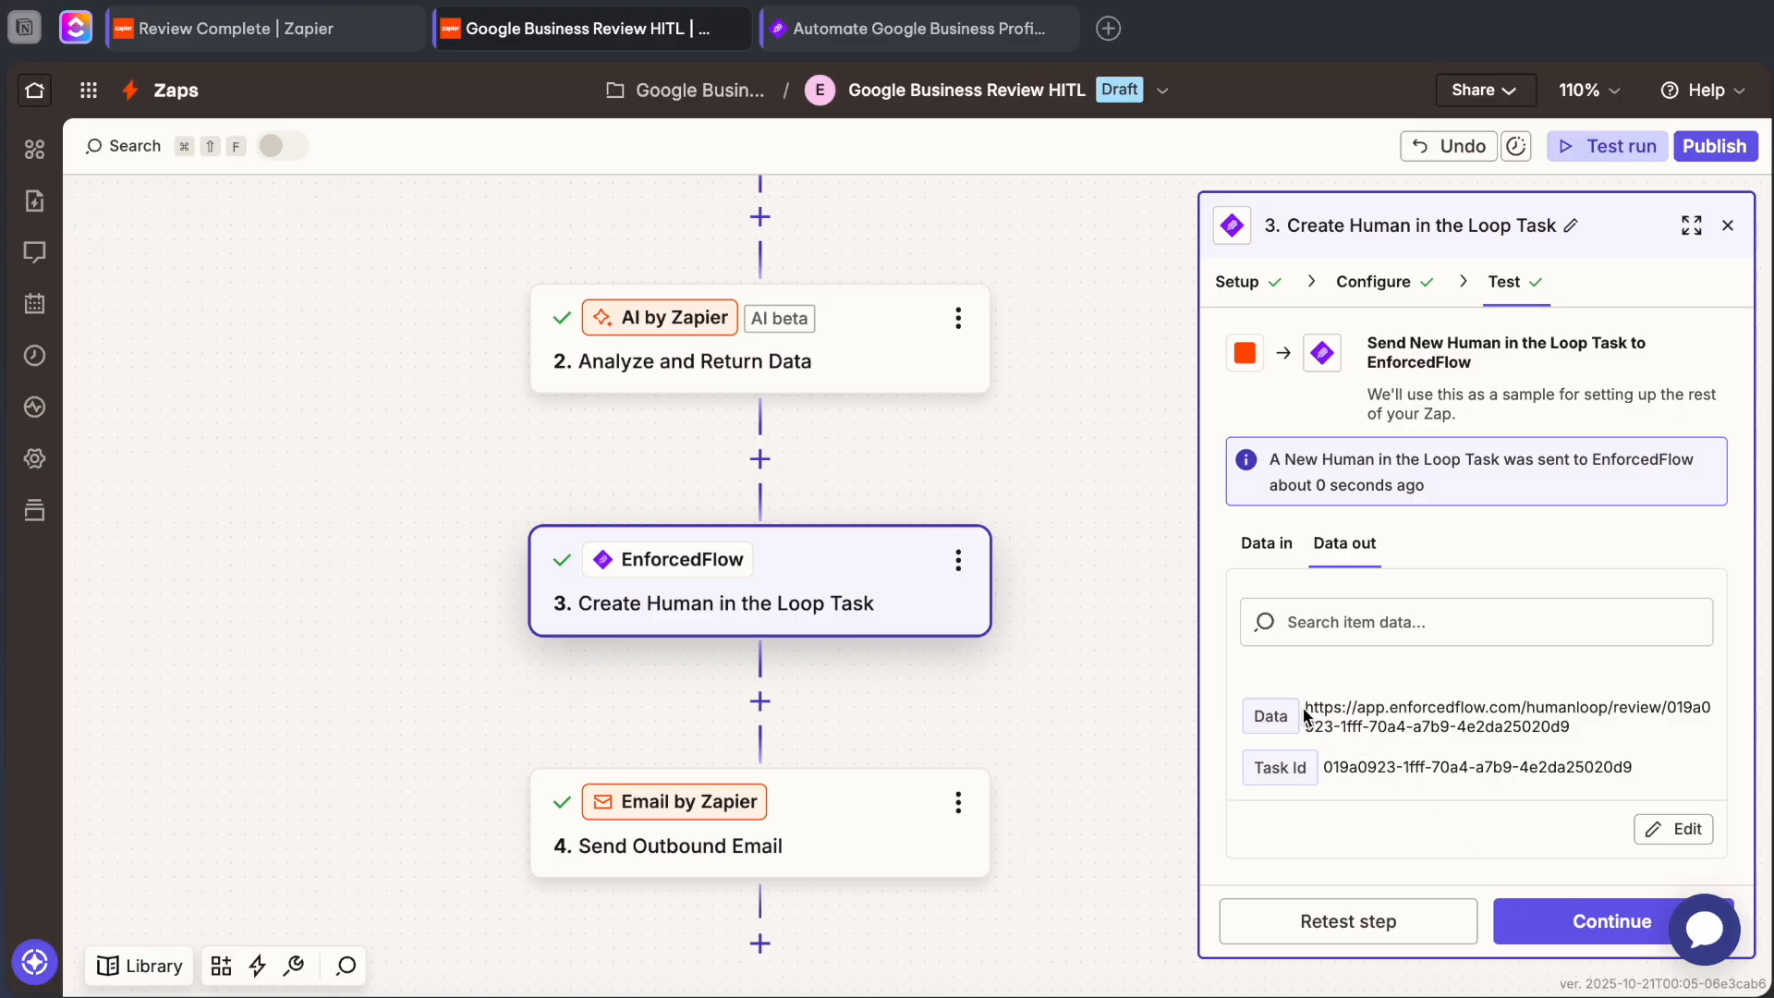
Open the EnforcedFlow review link from the test's output data in a new browser tab.
mouse_move(1306, 709)
left_mouse_down()
mouse_move(1604, 709)
mouse_move(1622, 759)
mouse_move(1567, 721)
mouse_move(1582, 730)
mouse_move(1307, 707)
mouse_move(1308, 723)
mouse_move(1305, 707)
left_mouse_up()
right_click(1371, 714)
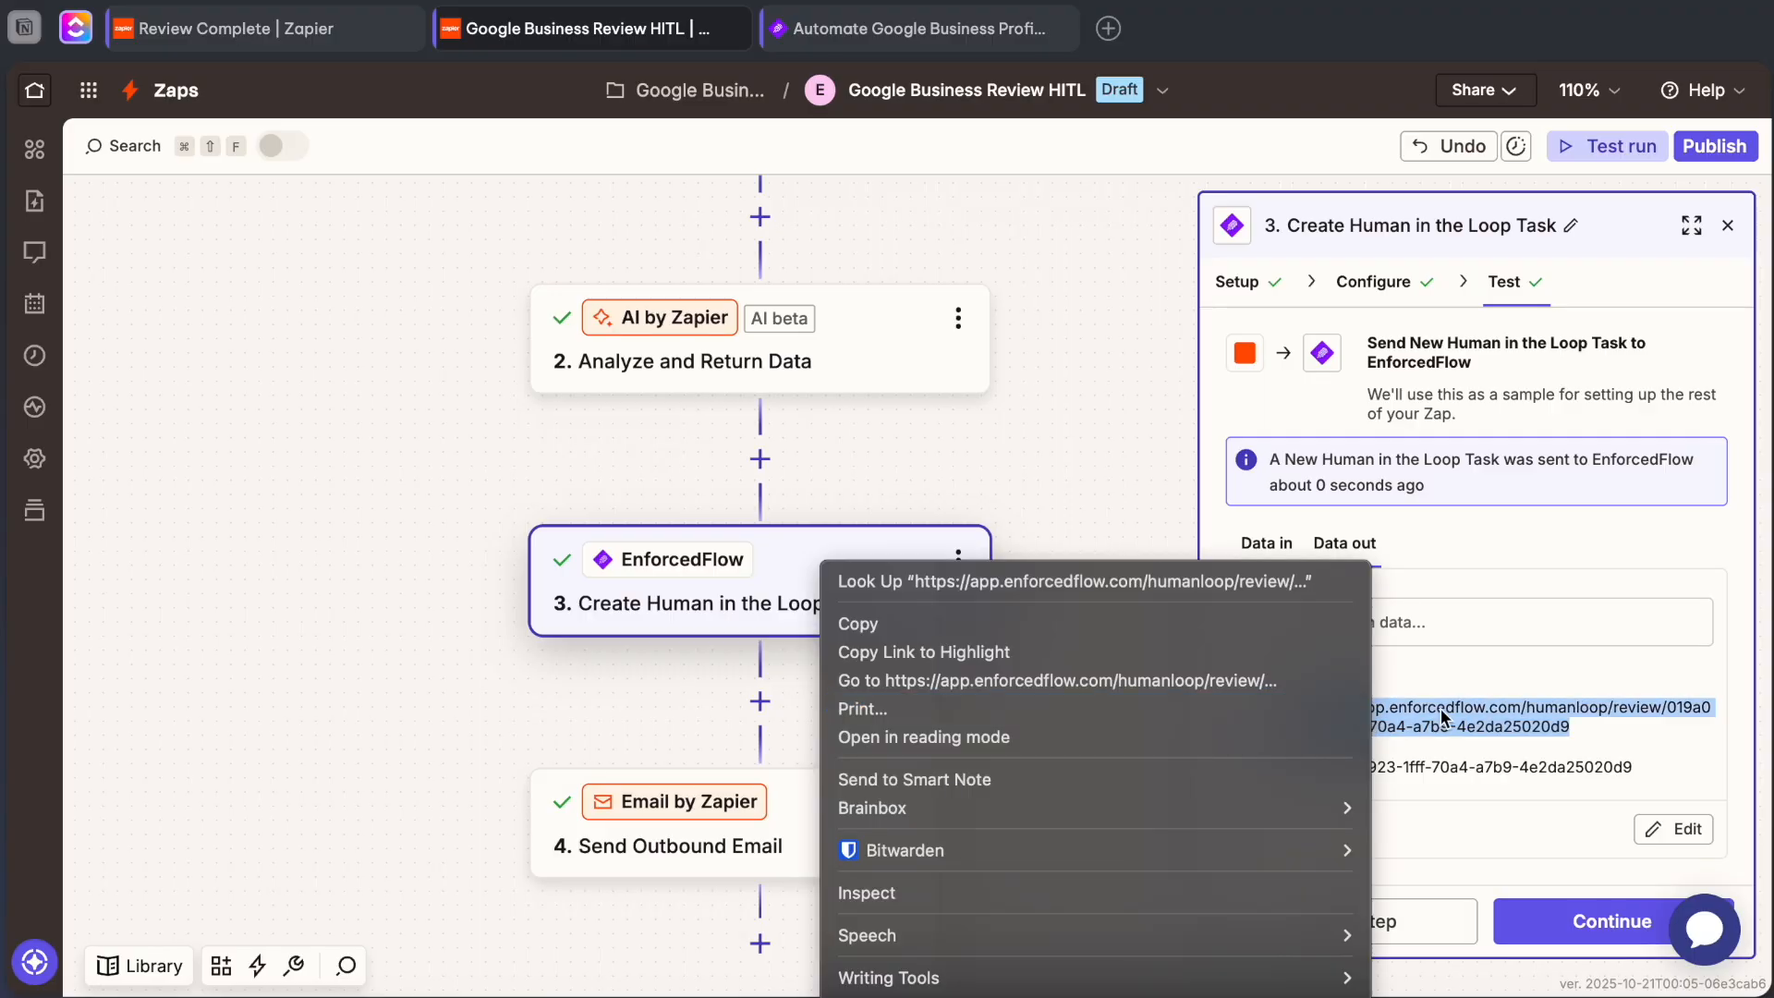
left_click(1262, 689)
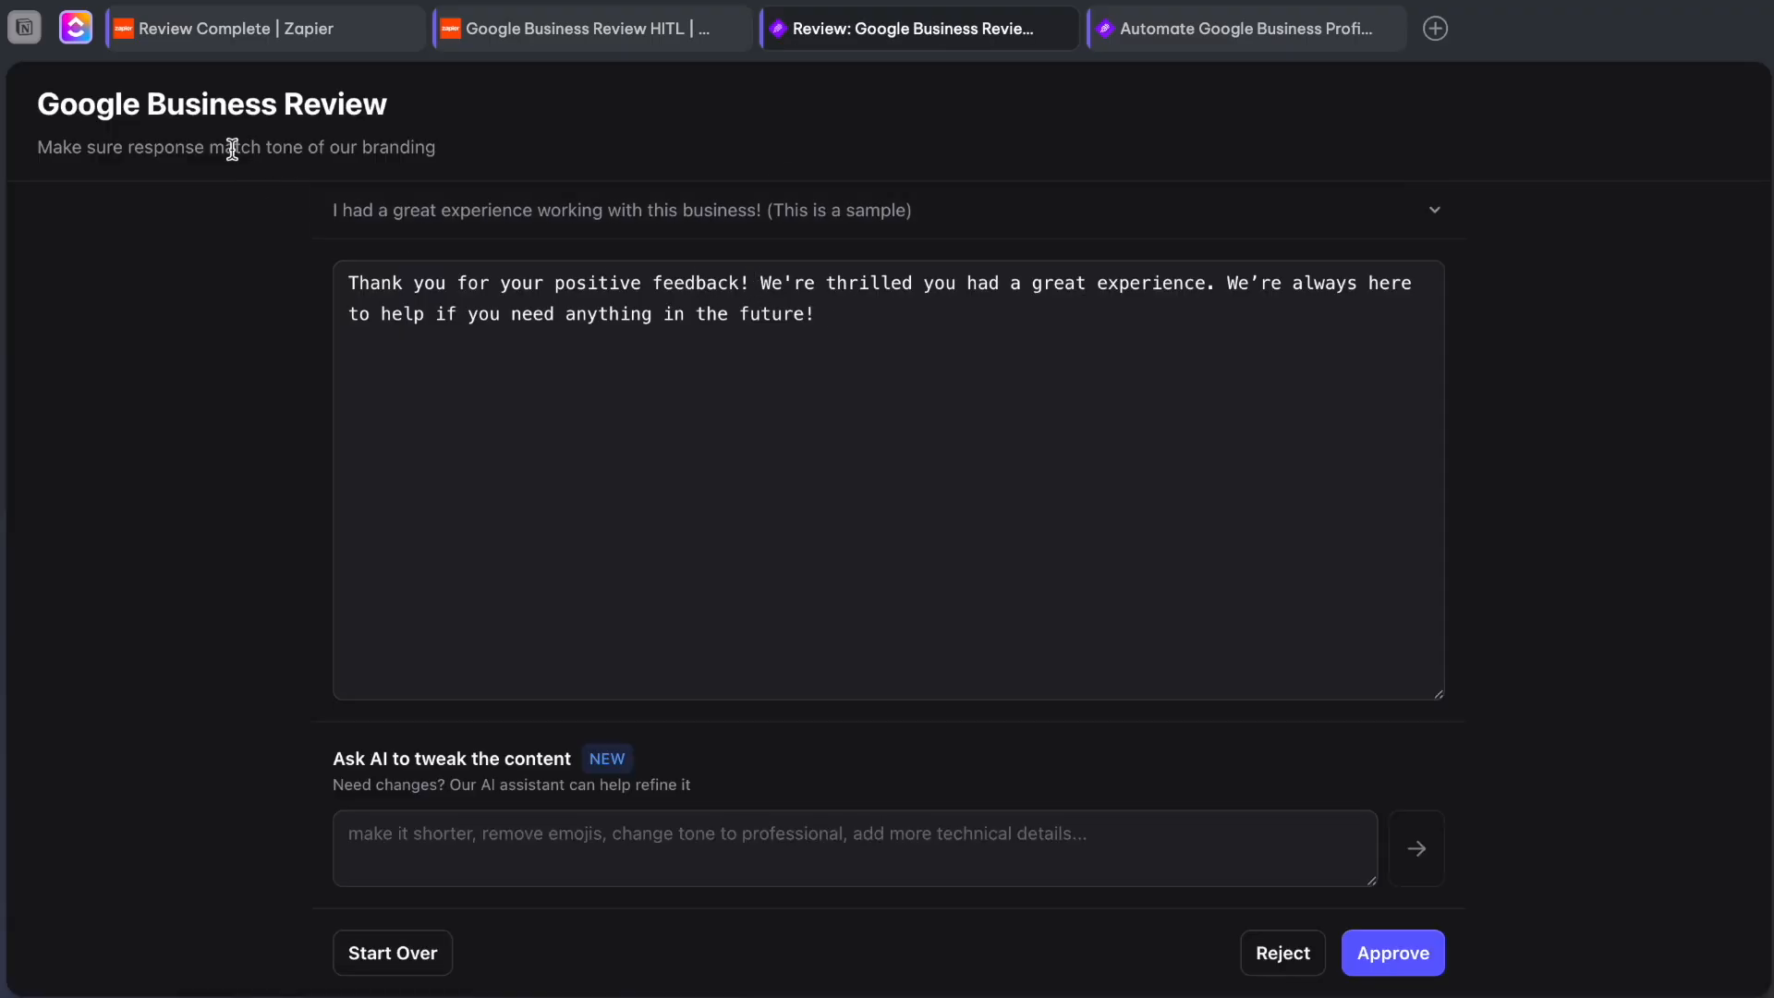
Examine the review page's title, guidelines, source review, editable AI reply and AI tweak field.
triple_click(172, 111)
triple_click(176, 153)
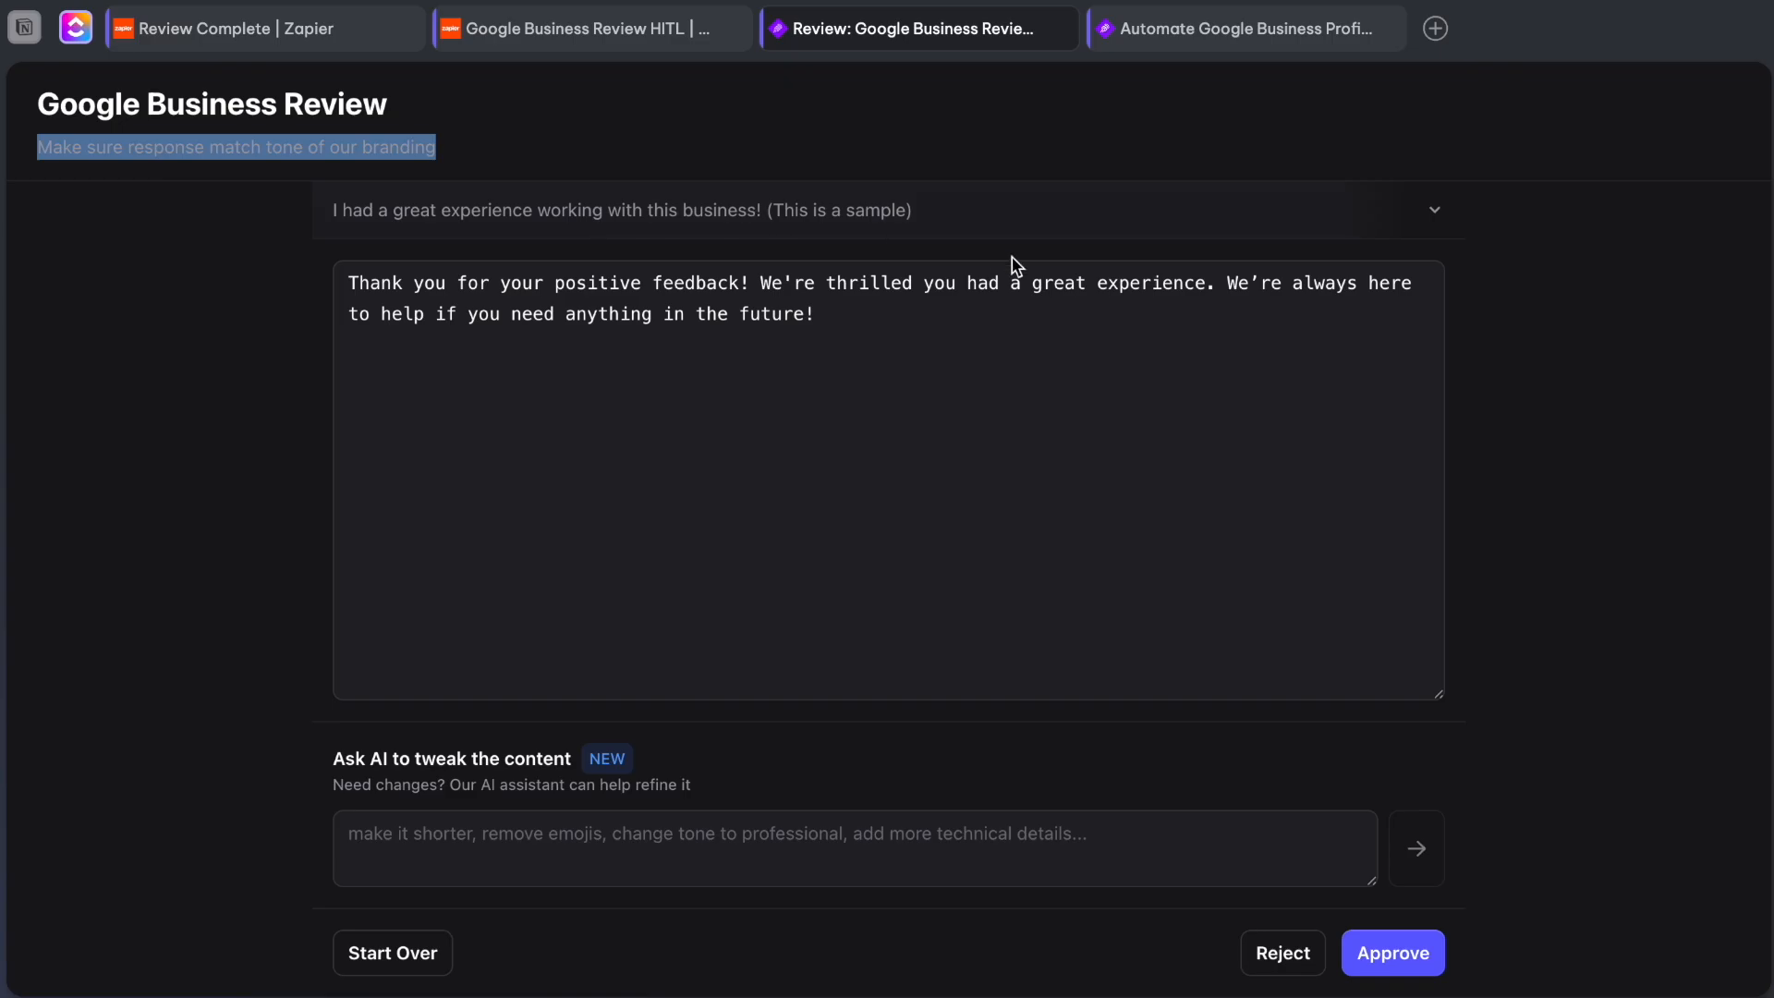
left_click(818, 203)
left_click(607, 115)
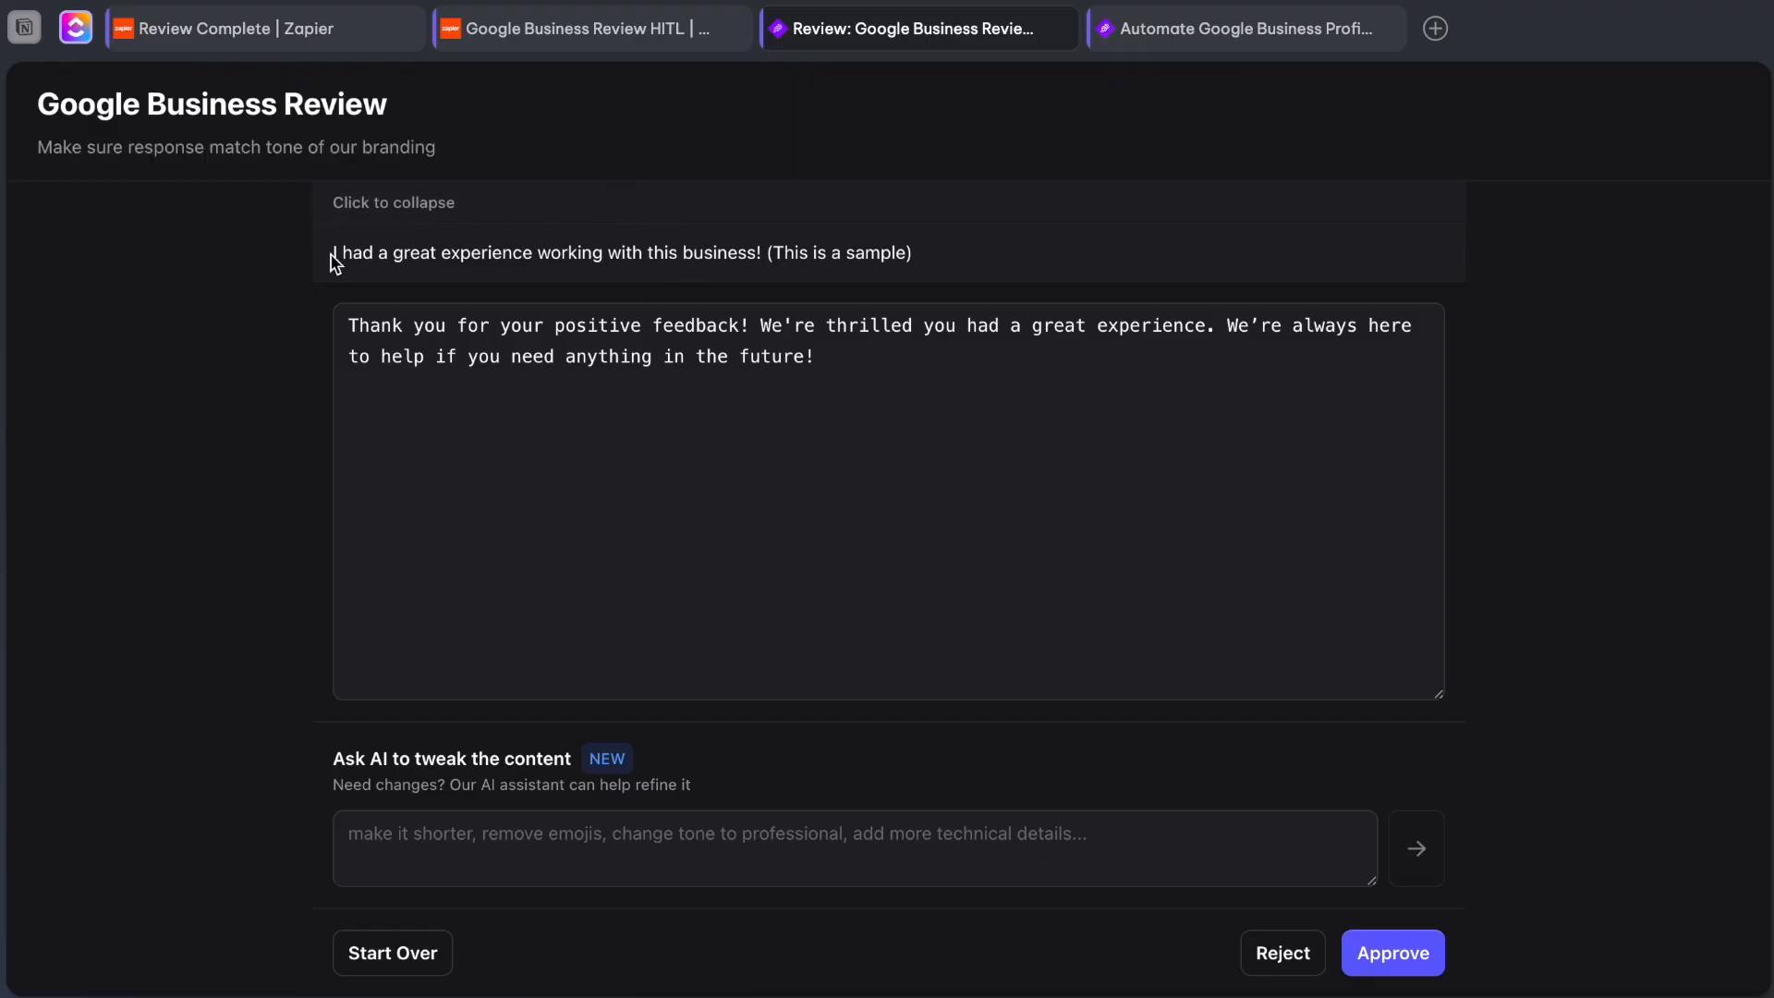
left_click_drag(334, 259, 919, 253)
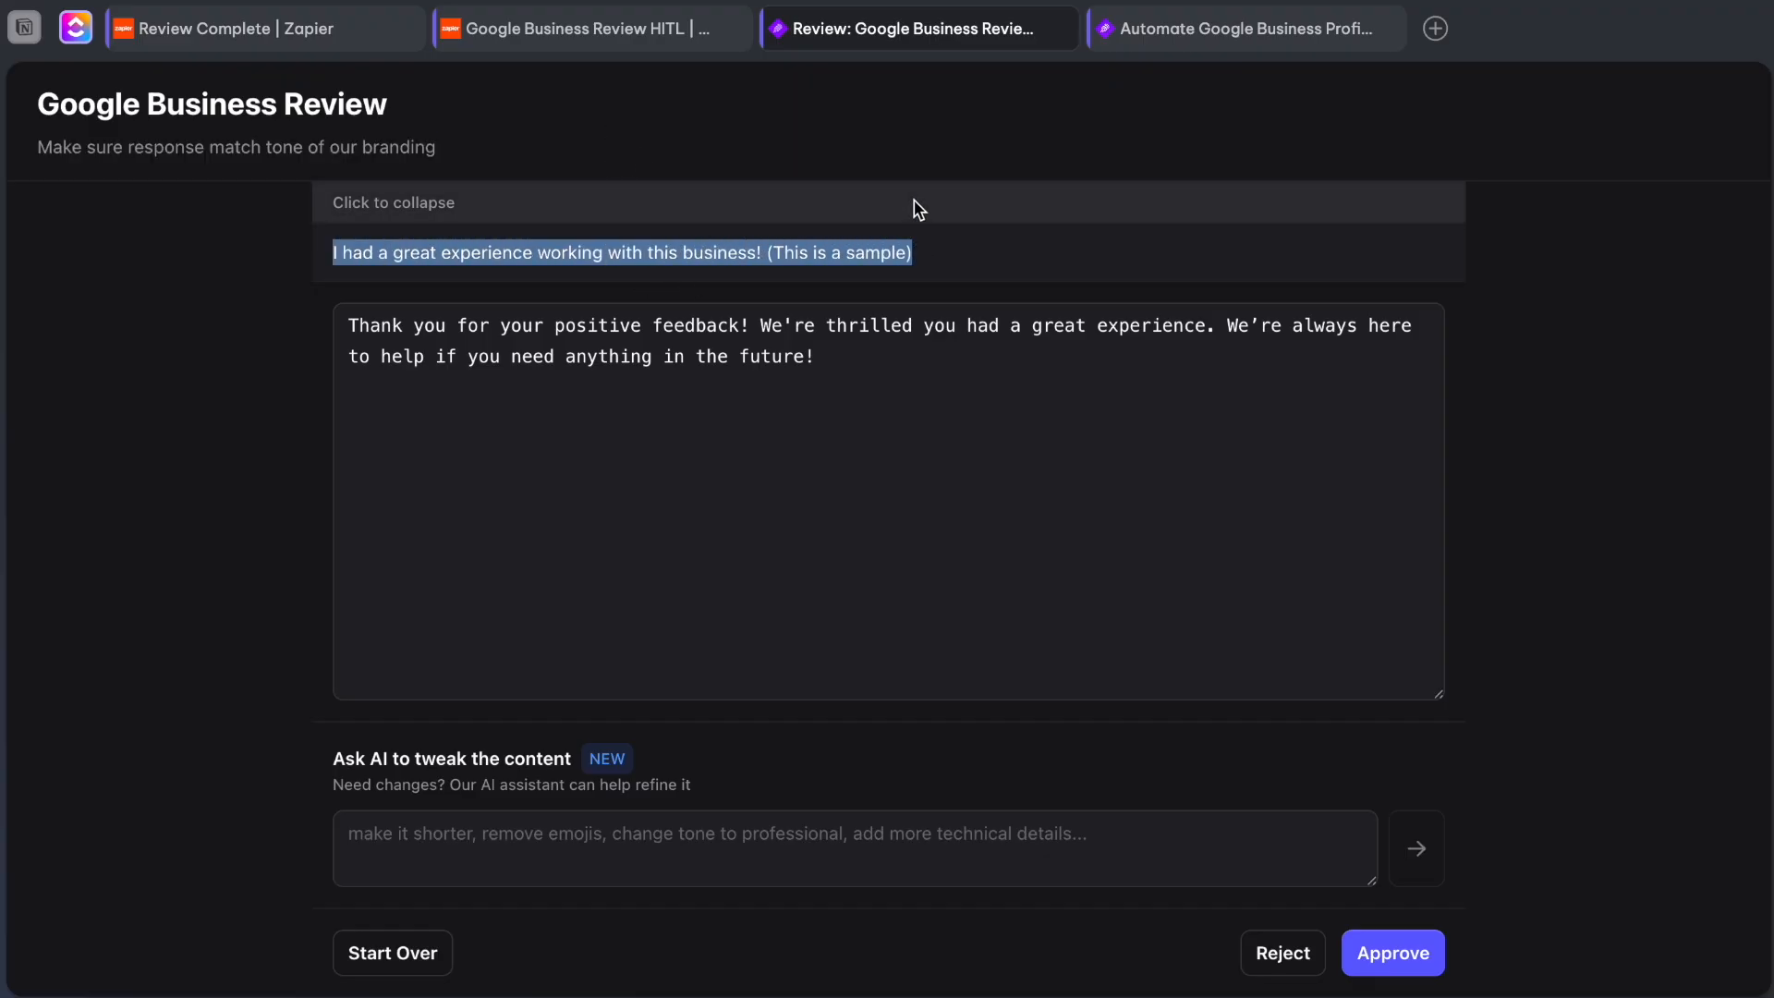
left_click(919, 210)
left_click_drag(889, 320, 268, 297)
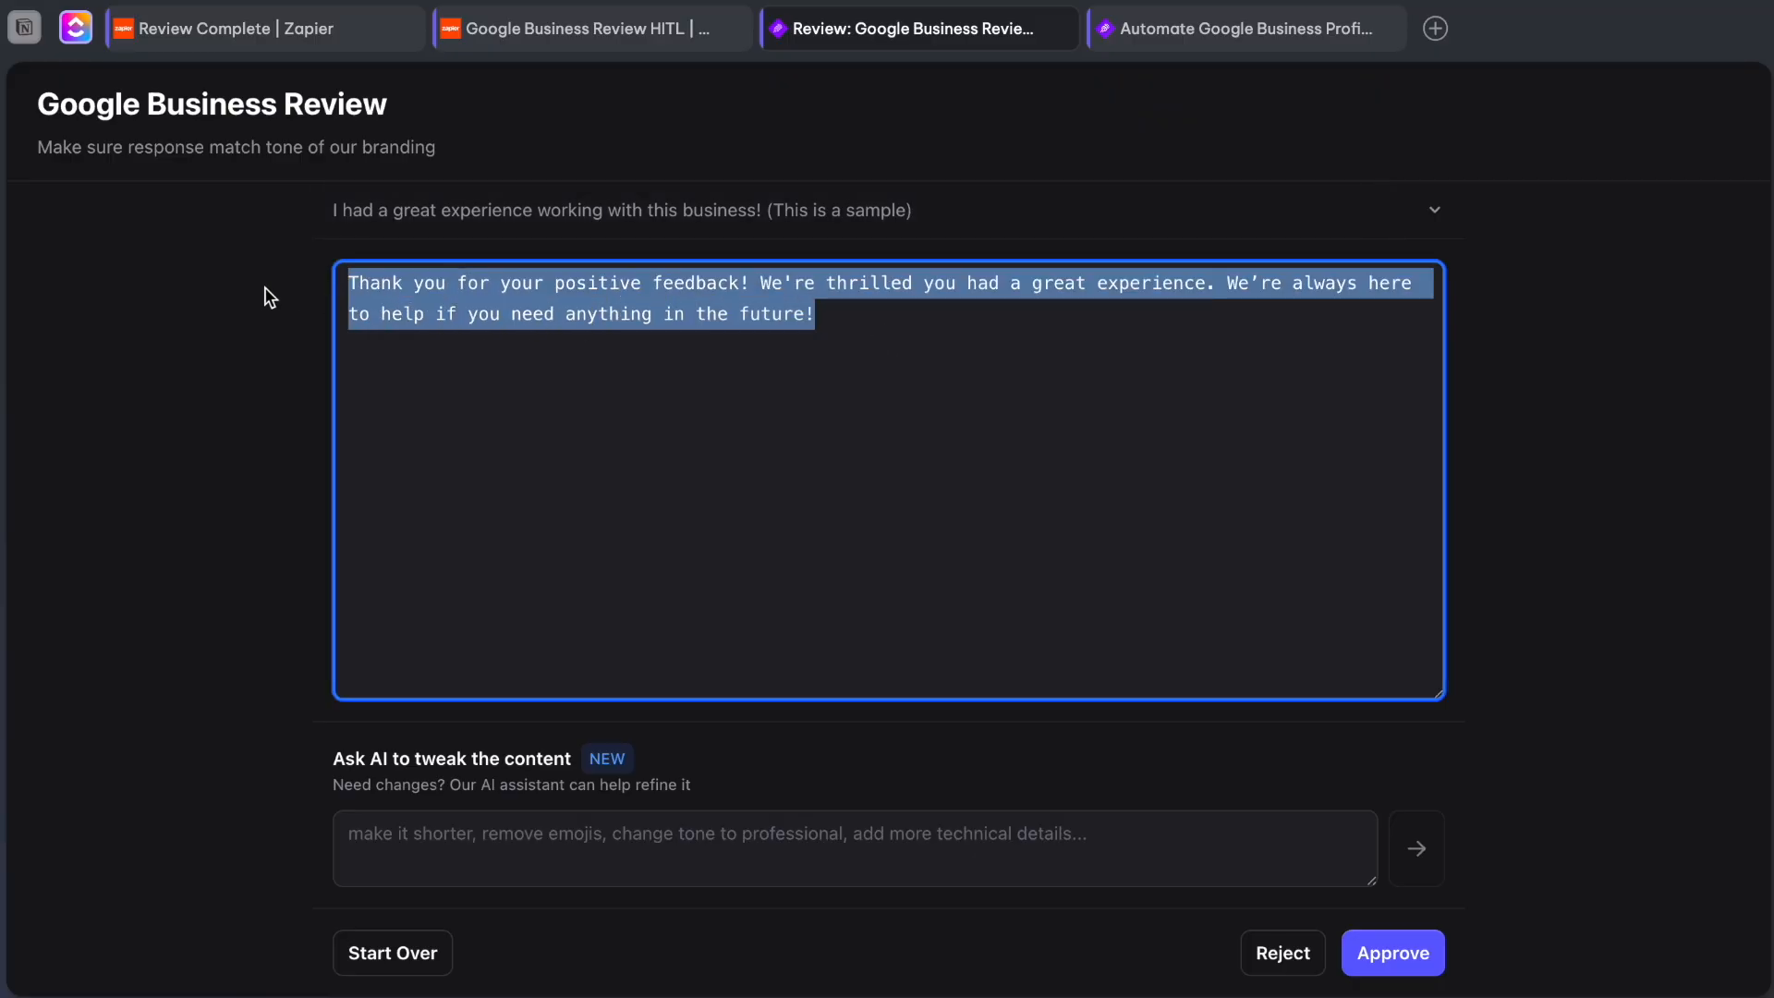
left_click(844, 579)
left_click(536, 820)
left_click(970, 356)
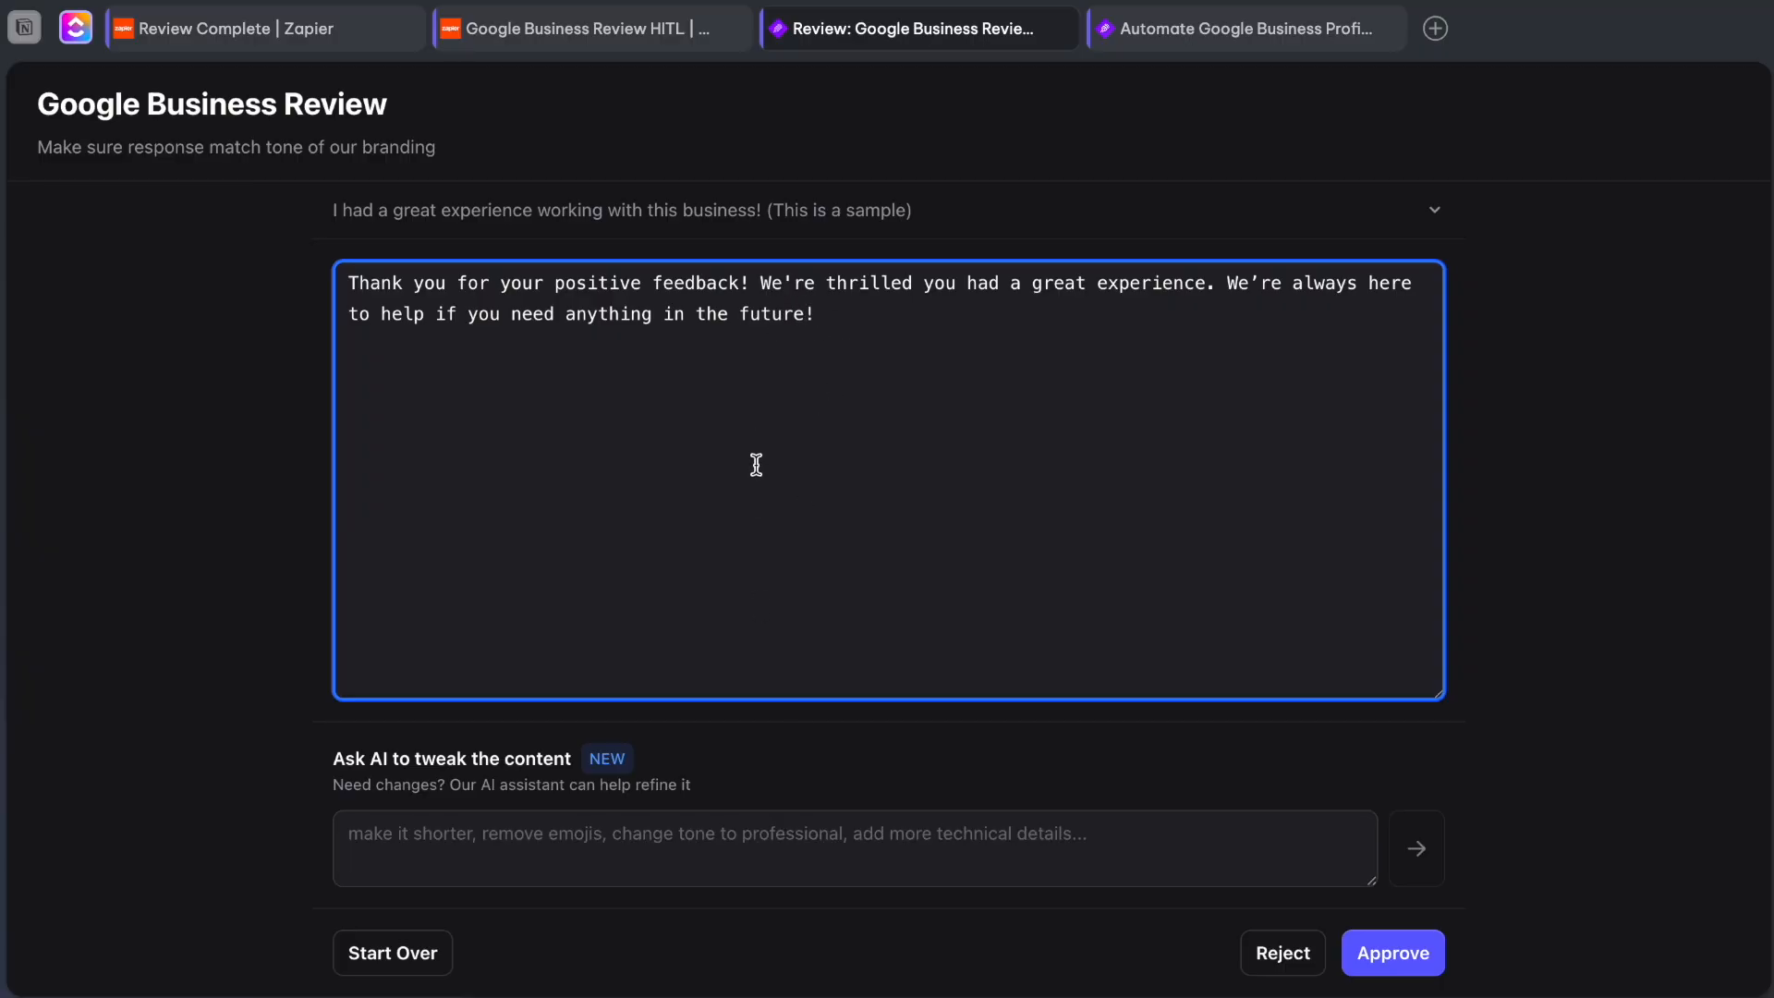
Ask the AI assistant to tweak the reply with the instruction "Remove ! at the end".
left_click(653, 824)
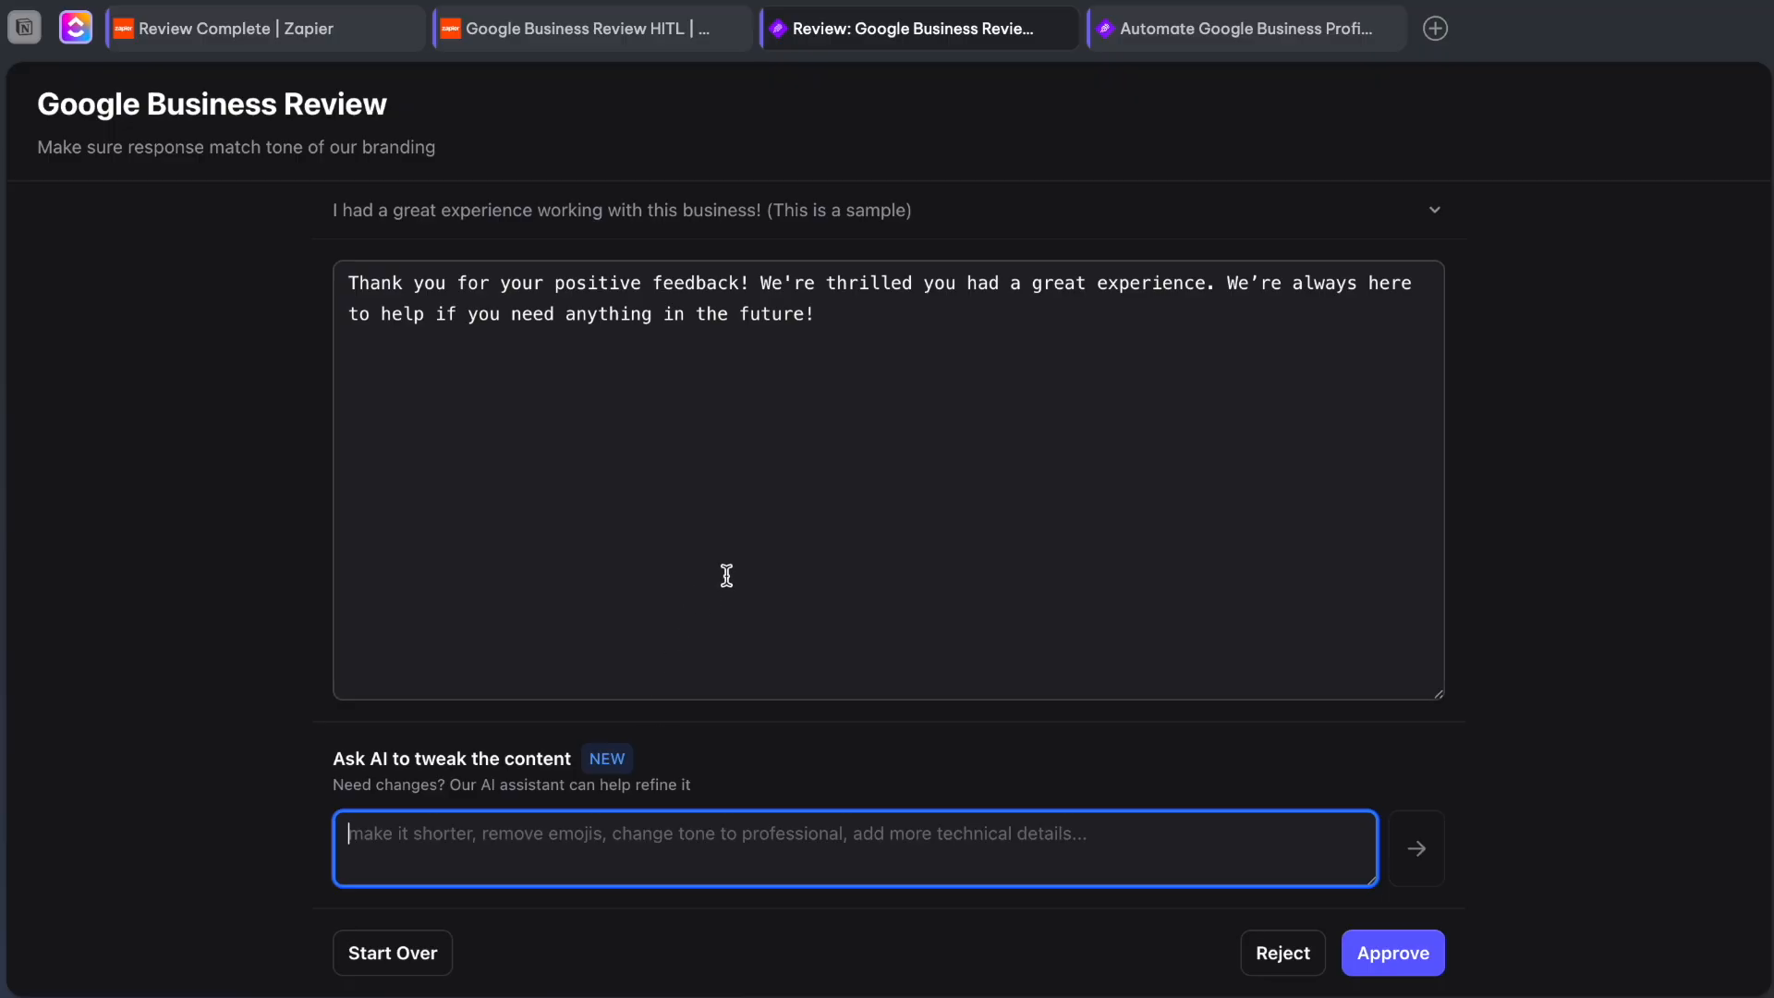
type("Remove ! at")
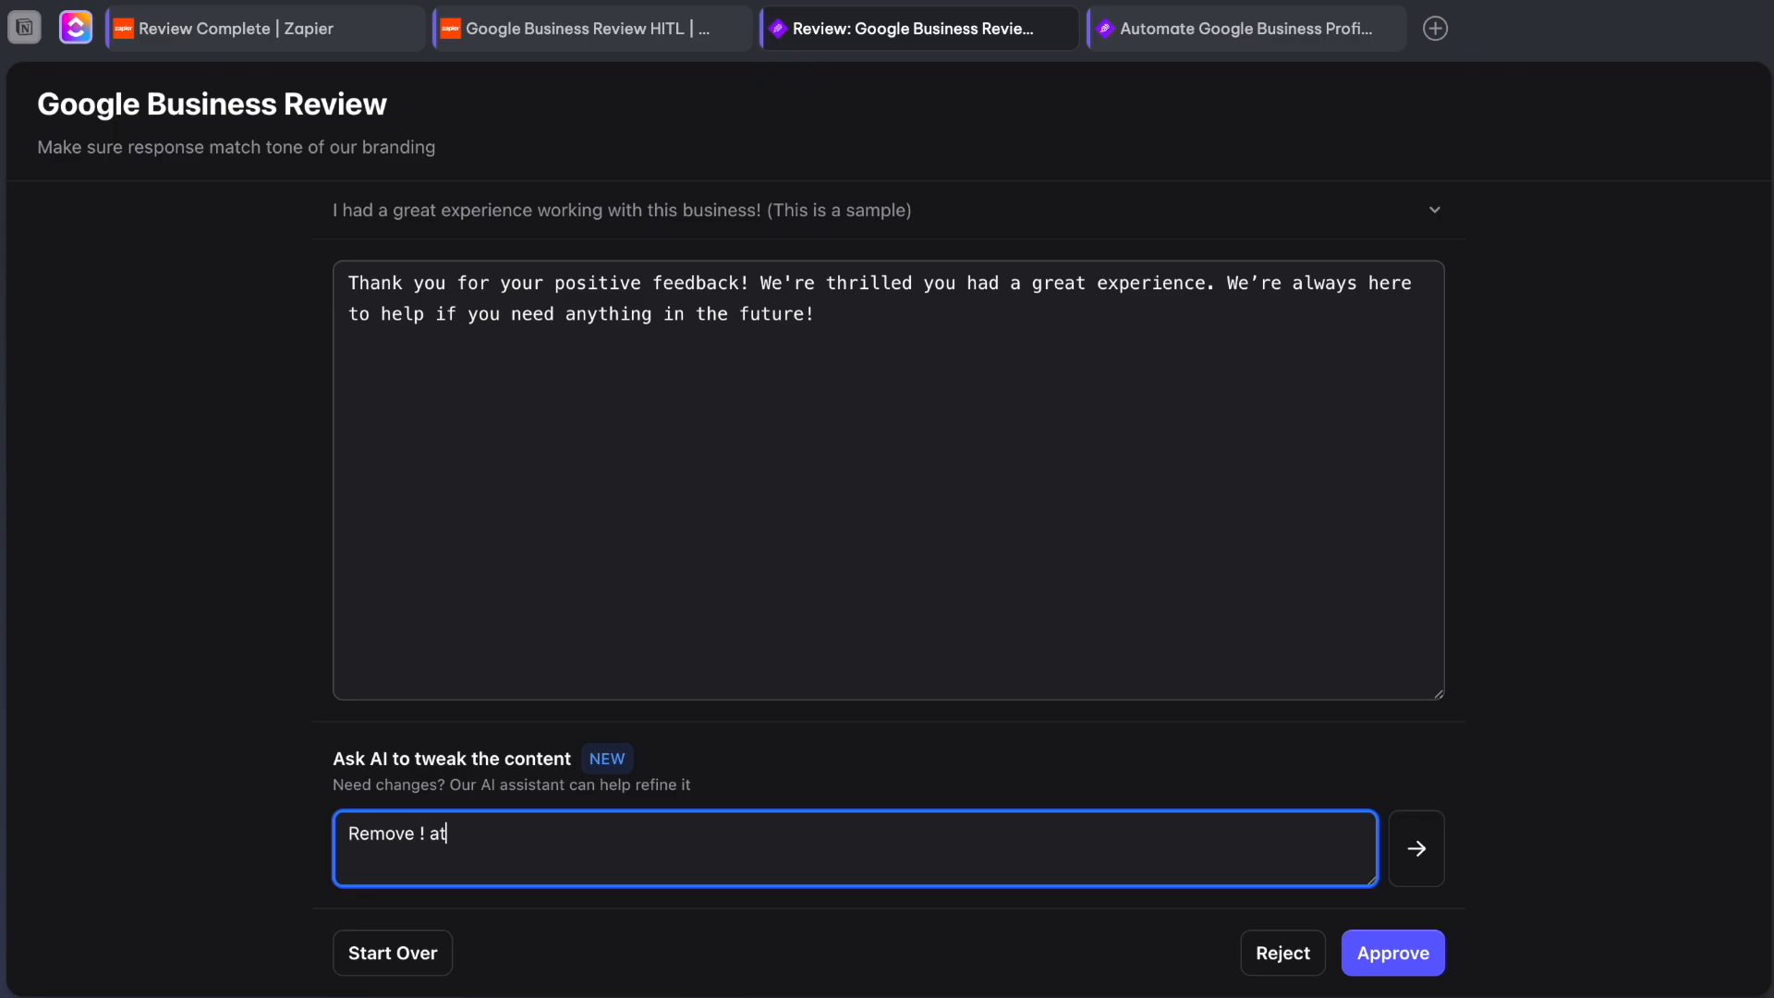
type(" the end")
left_click(1417, 848)
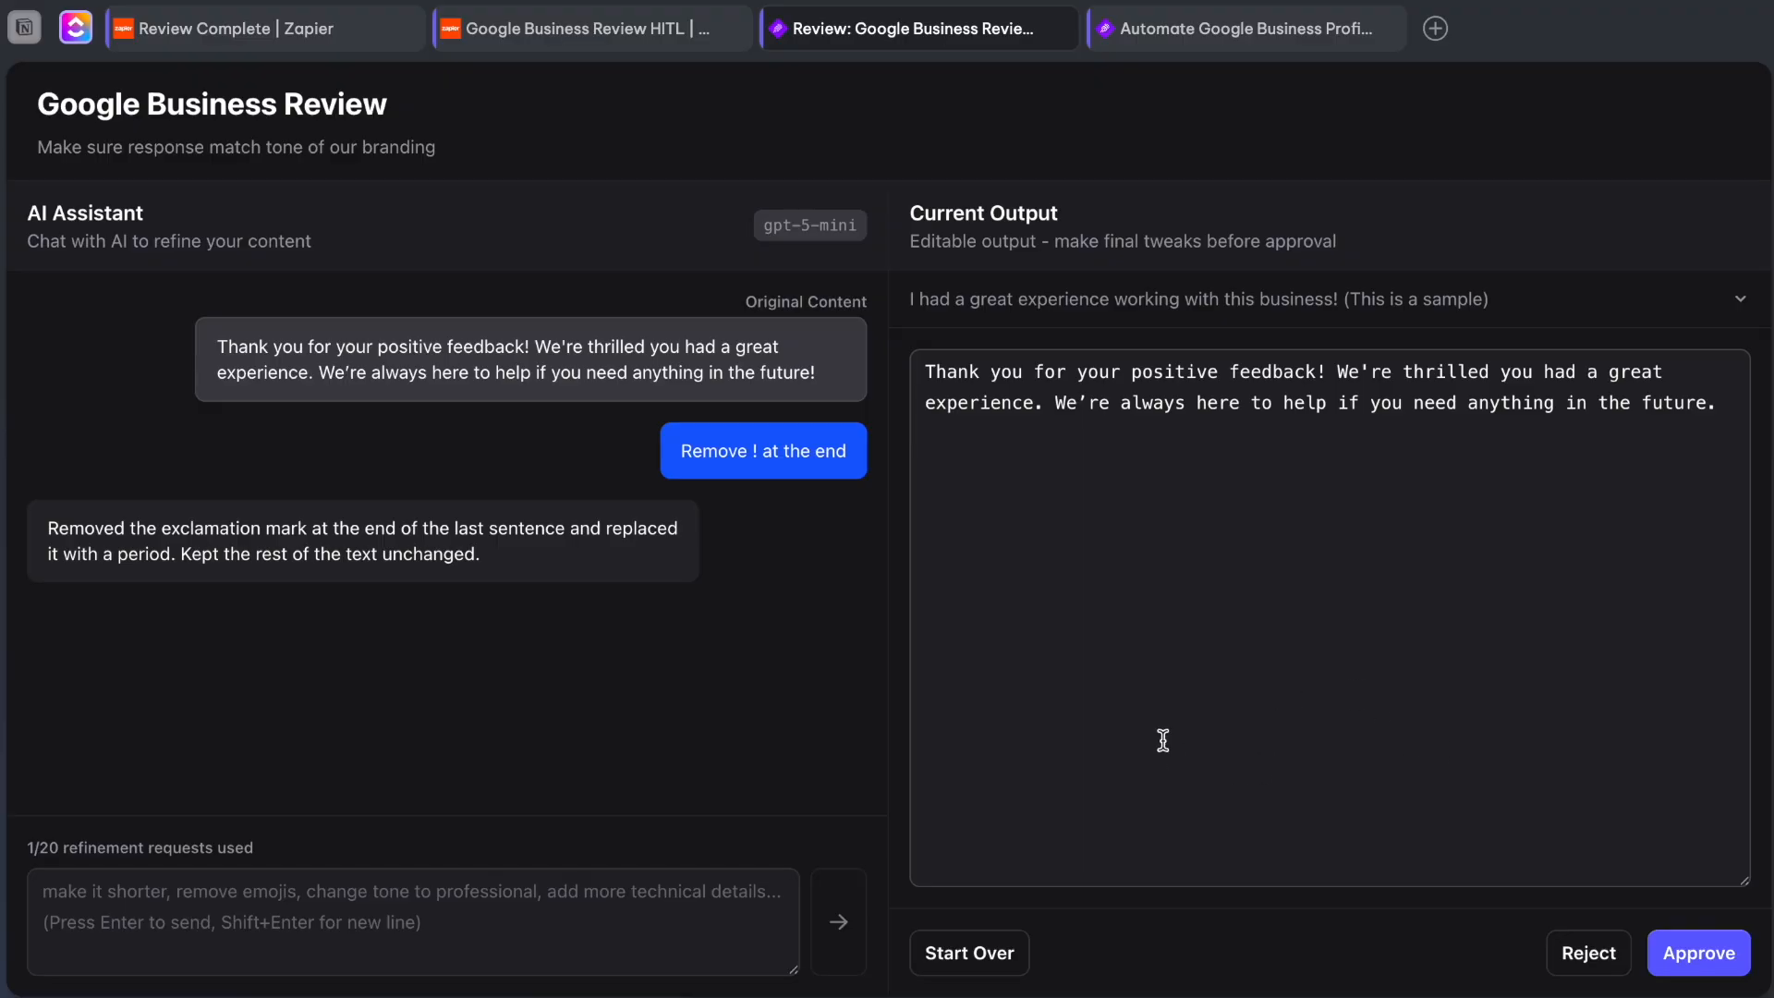
Approve the refined reply and check the group name in the prompt about moving to the next task.
left_click(1720, 968)
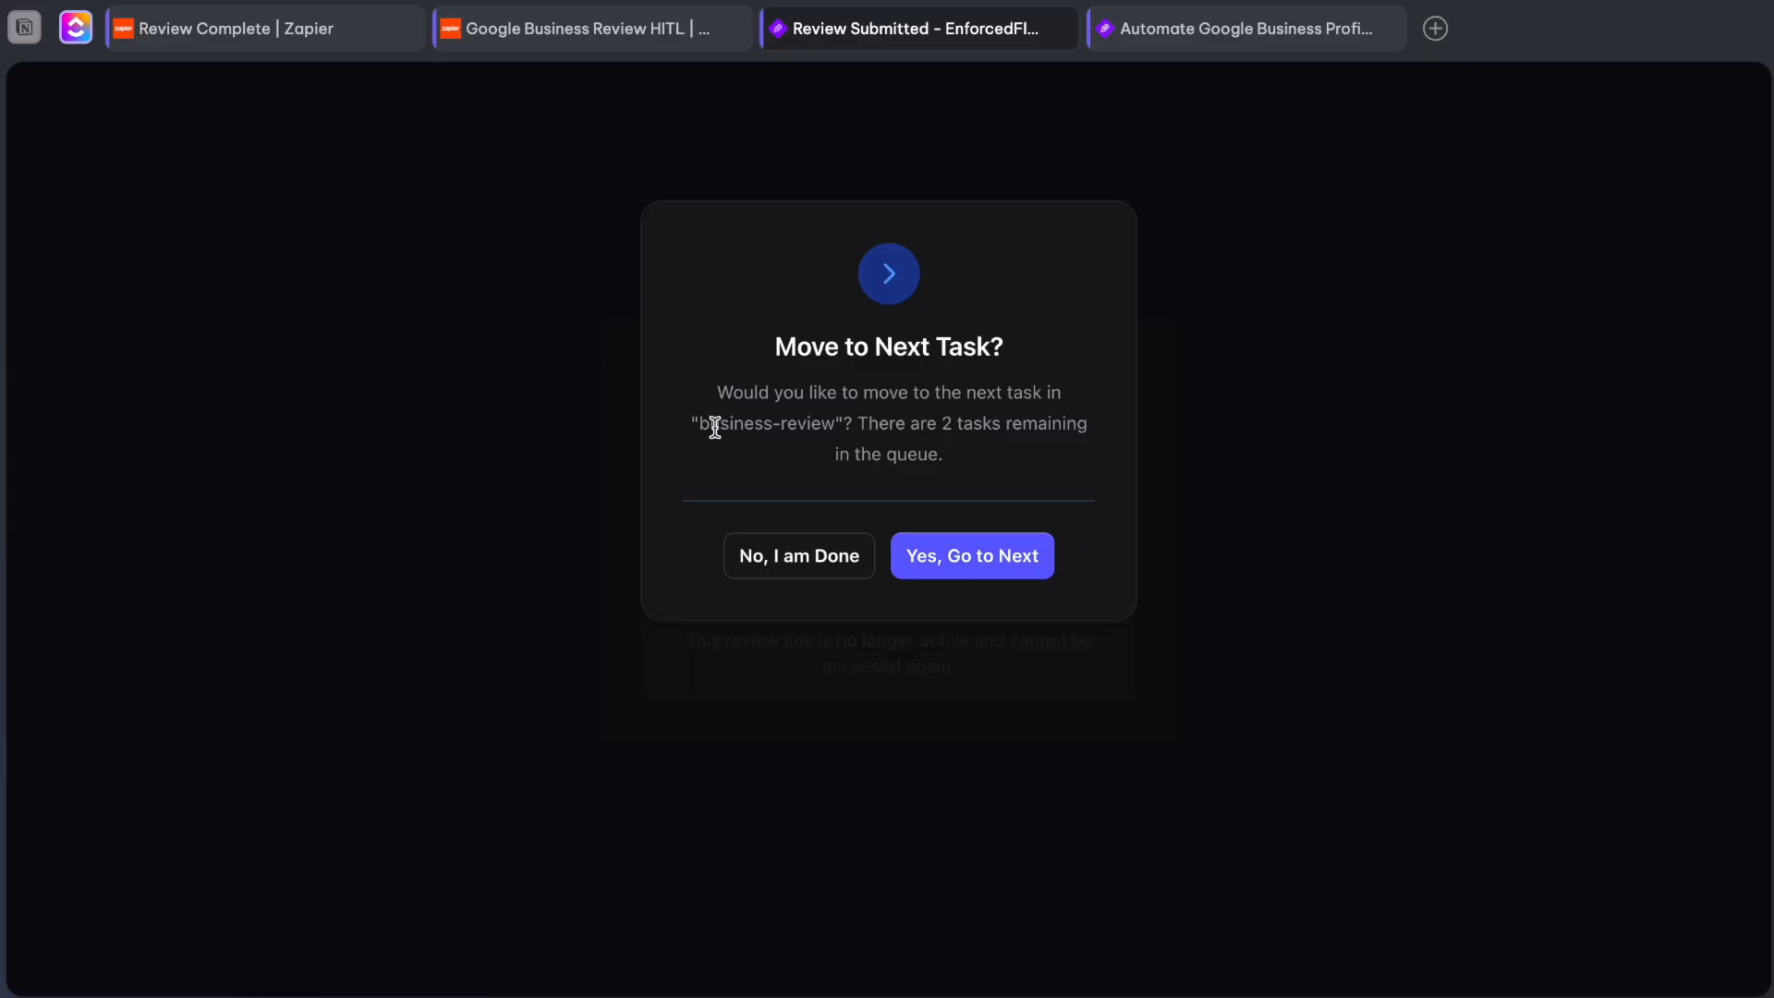
left_click_drag(694, 427, 830, 425)
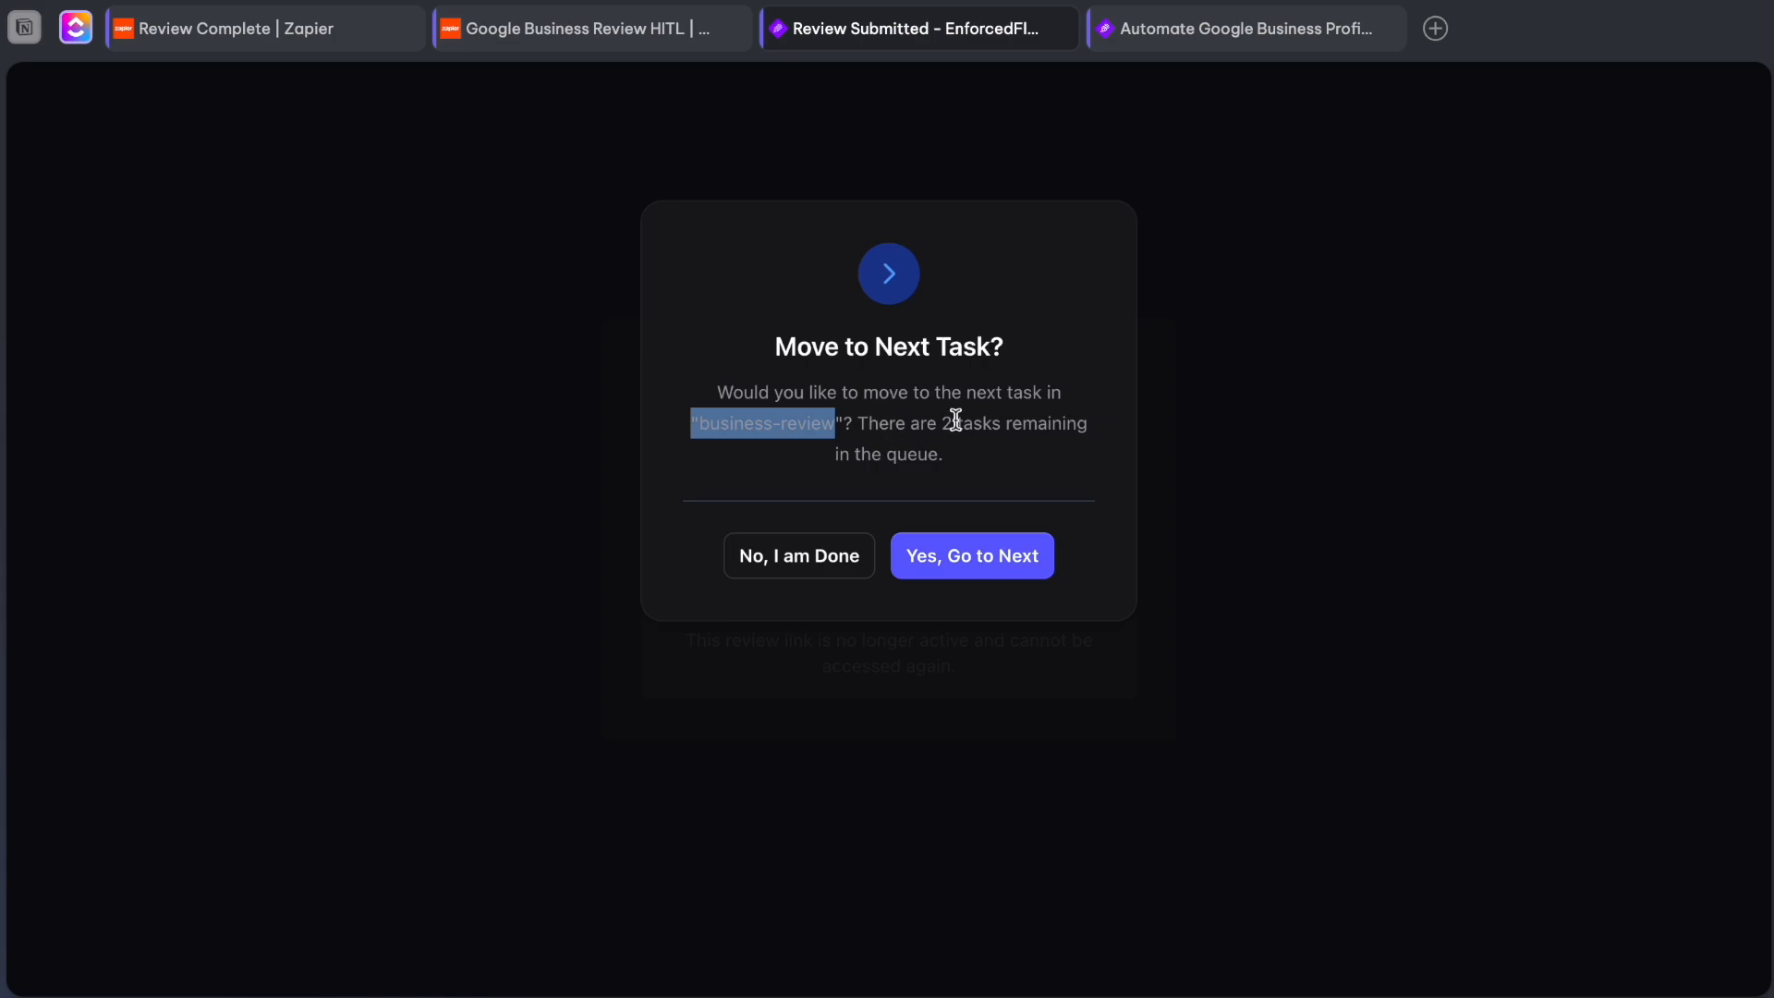
left_click(835, 422)
left_click_drag(699, 424, 836, 424)
In the Google Business Review HITL Zap, examine the Send Outbound Email step's recipient, subject and body with the review link, then close it.
left_click(587, 36)
scroll(610, 434, "down", 3)
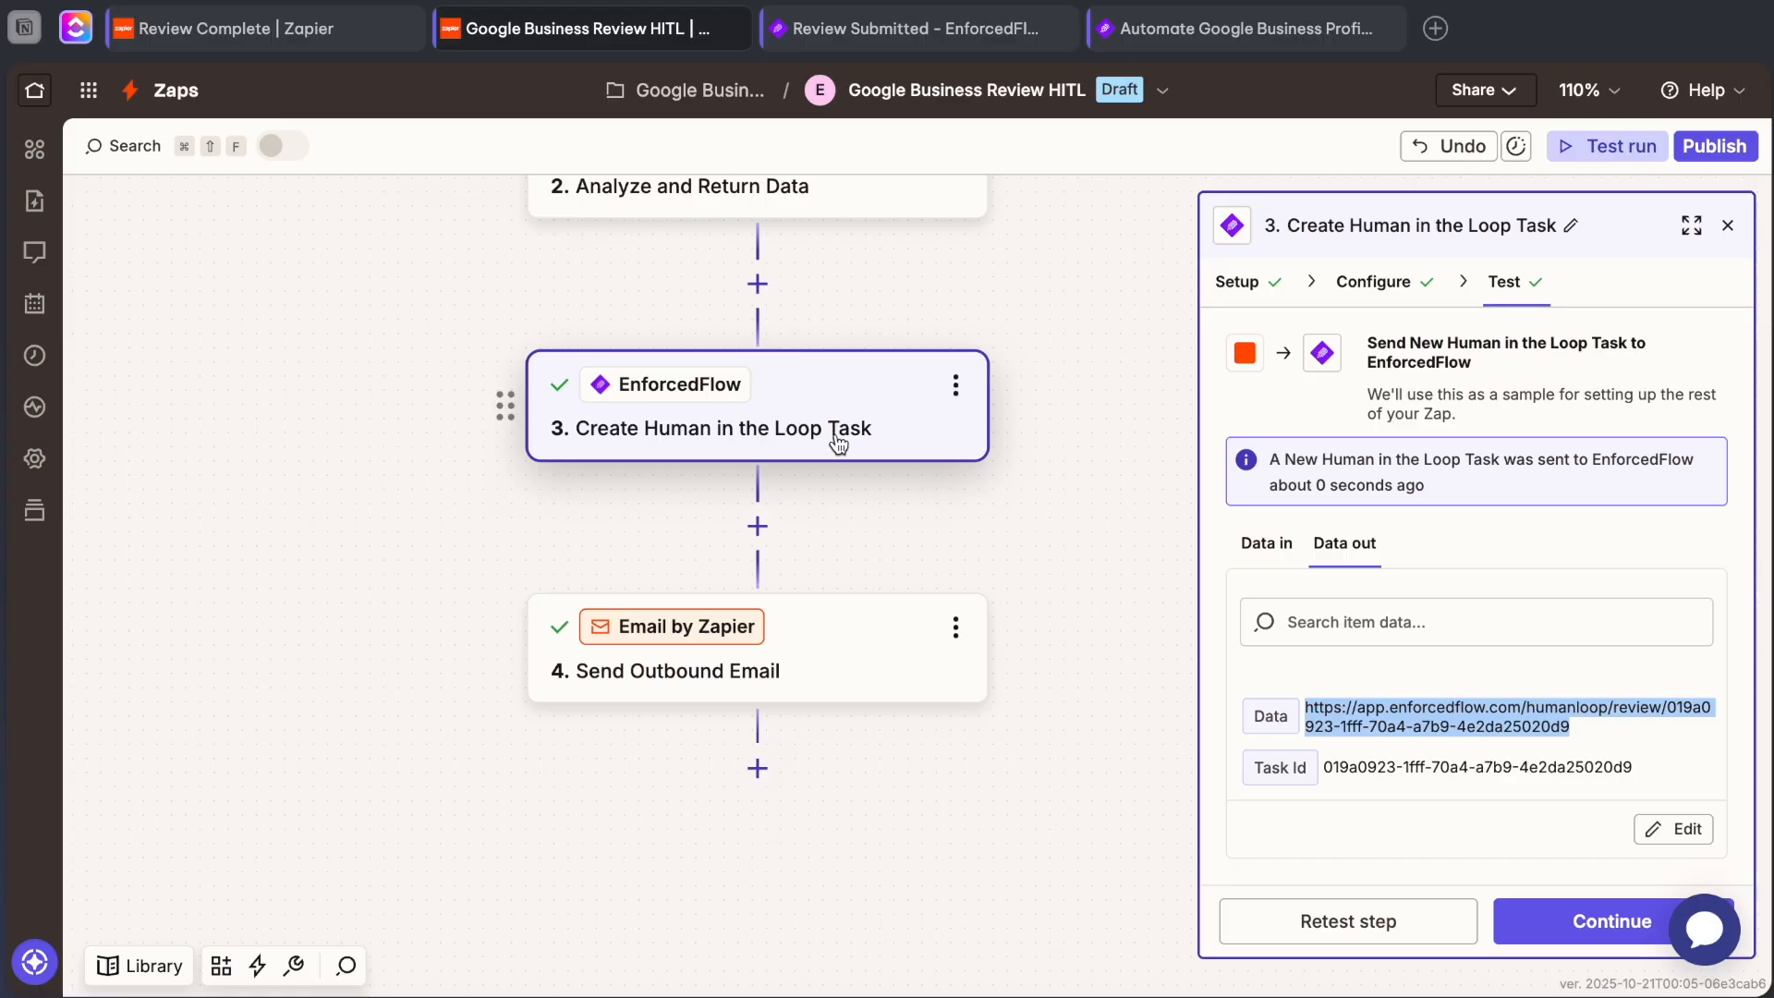
left_click(856, 665)
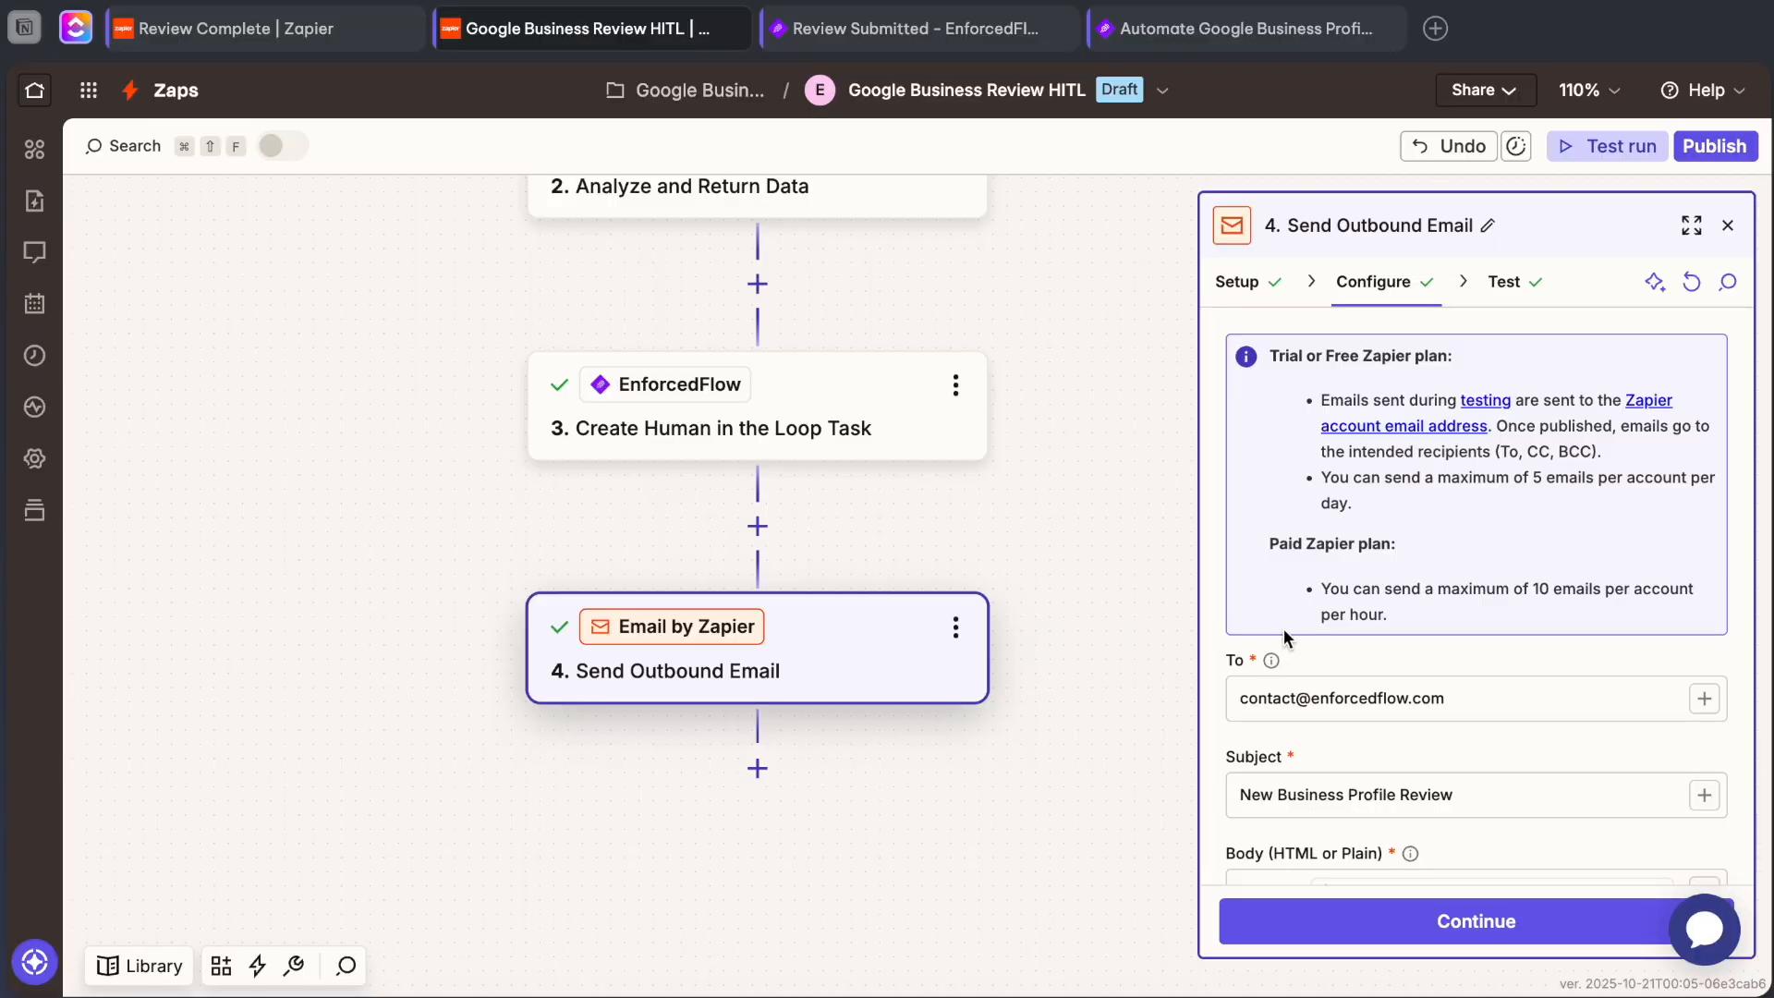
scroll(1284, 629, "down", 2)
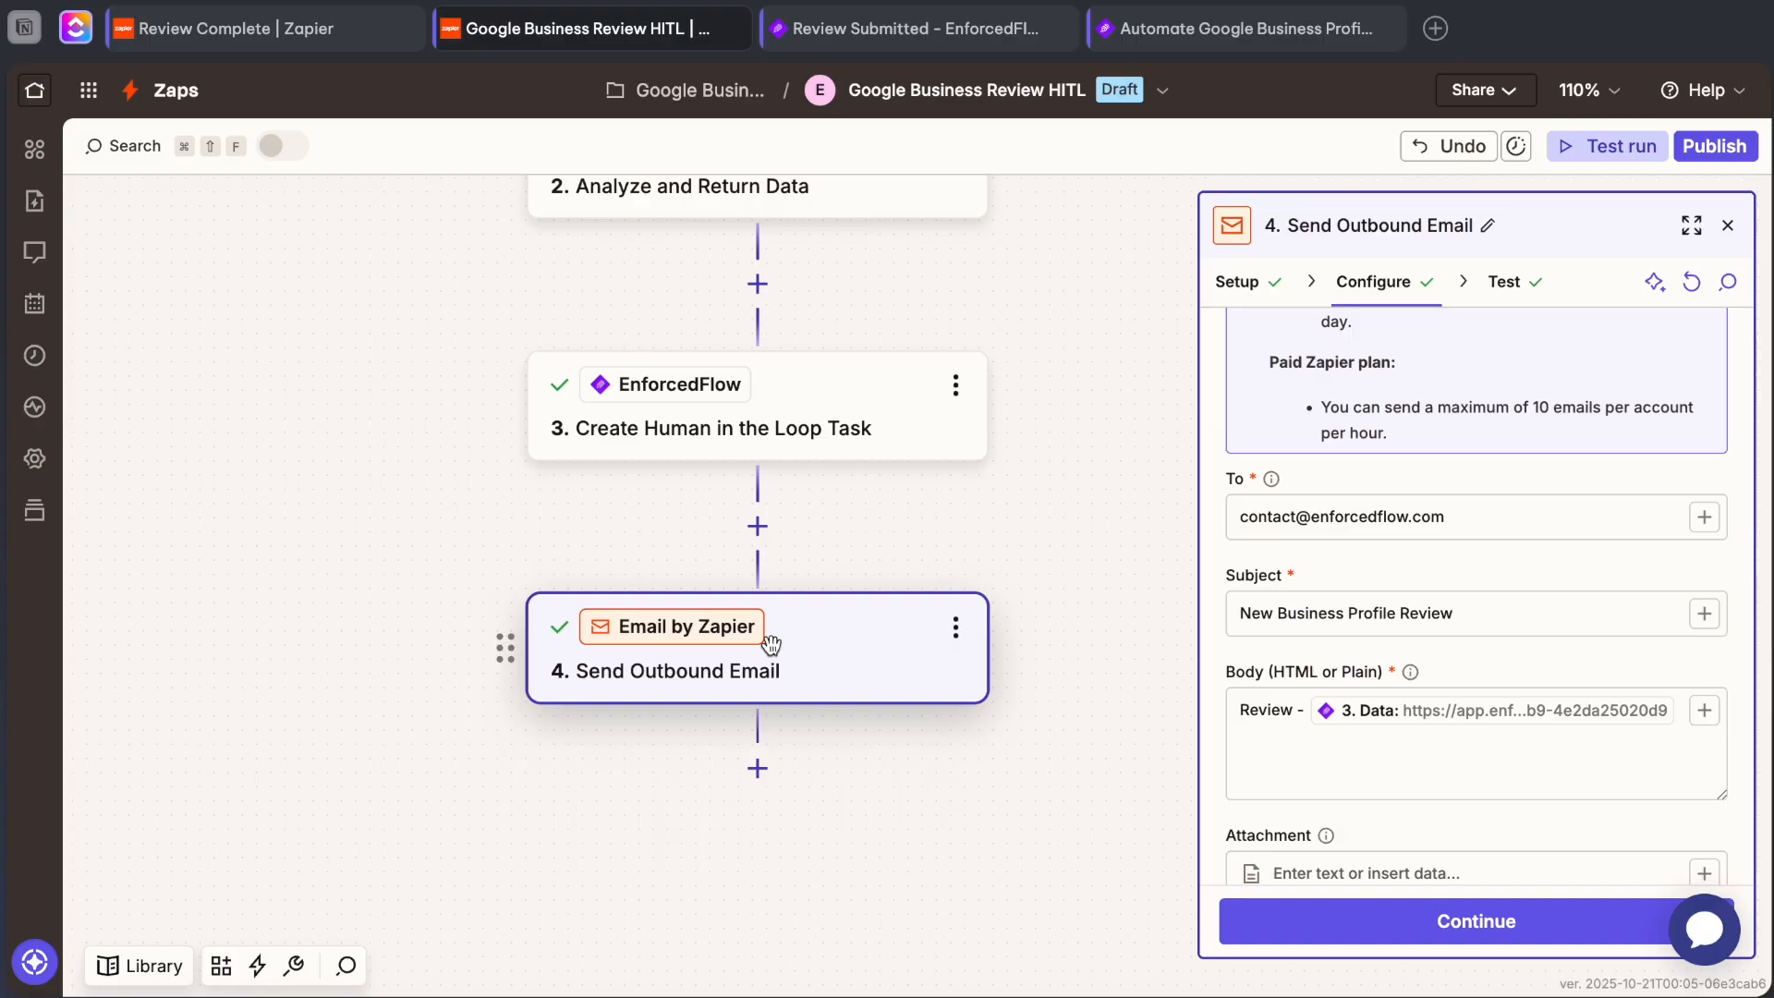
scroll(1329, 567, "up", 1)
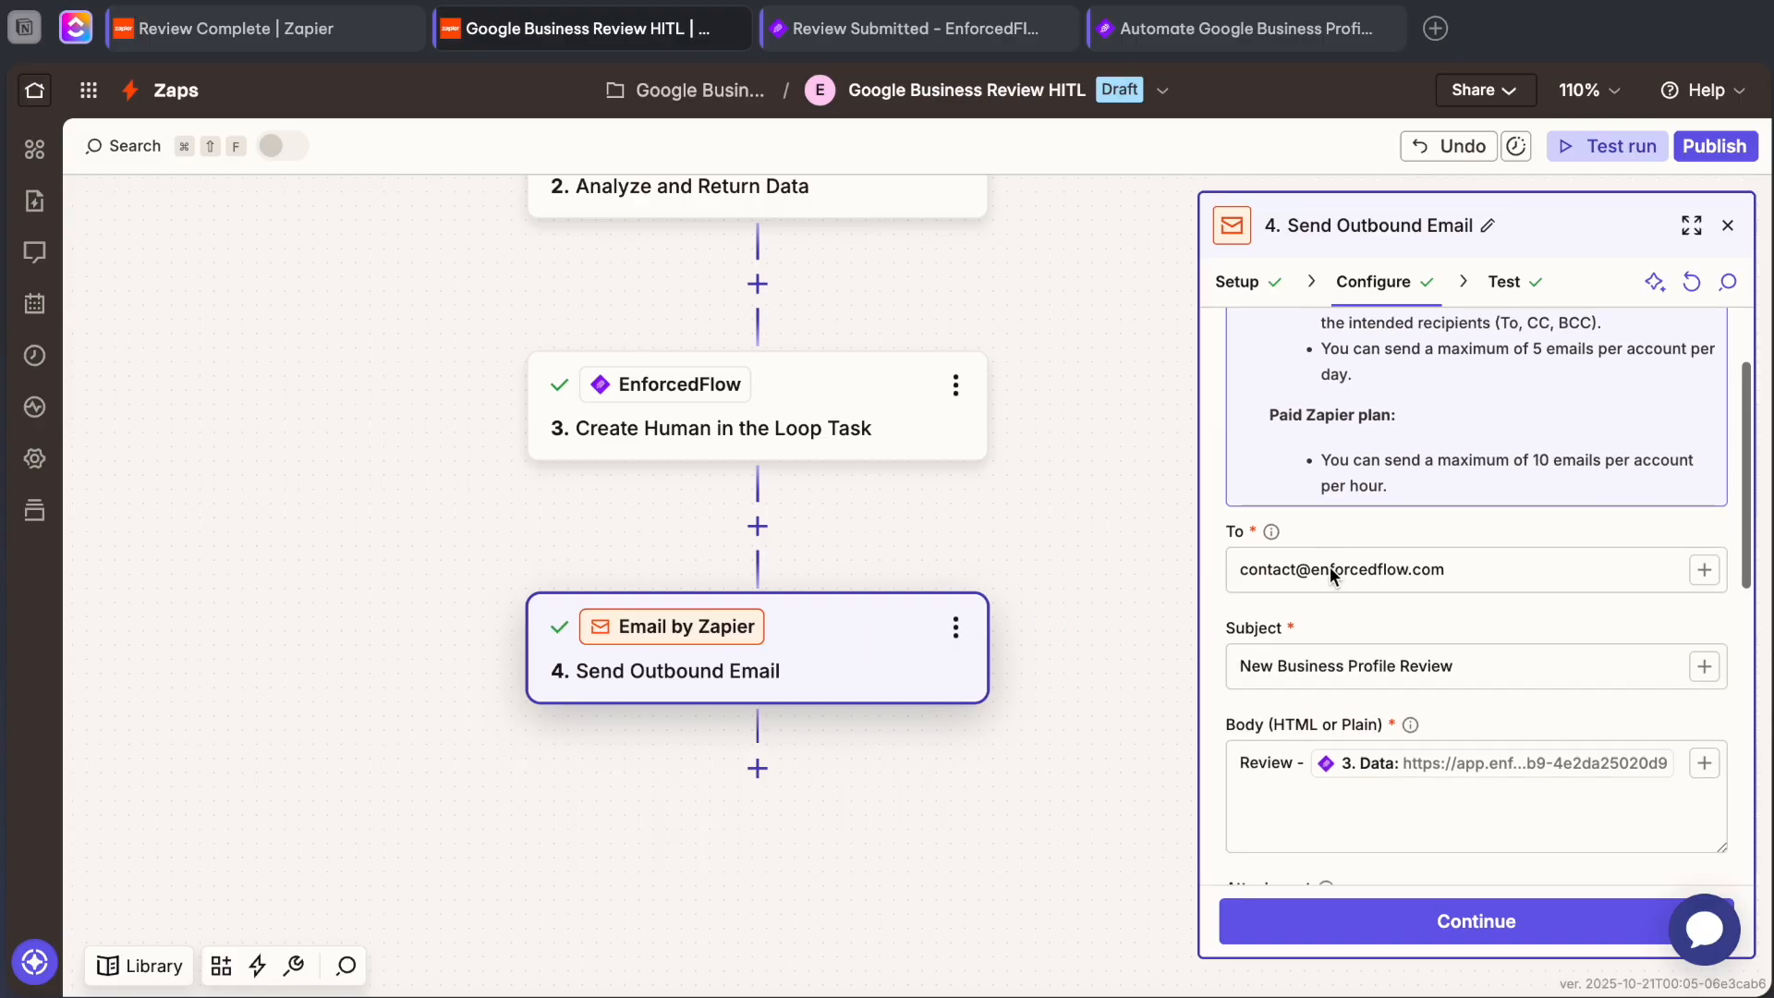
scroll(1331, 567, "down", 4)
scroll(1292, 535, "up", 2)
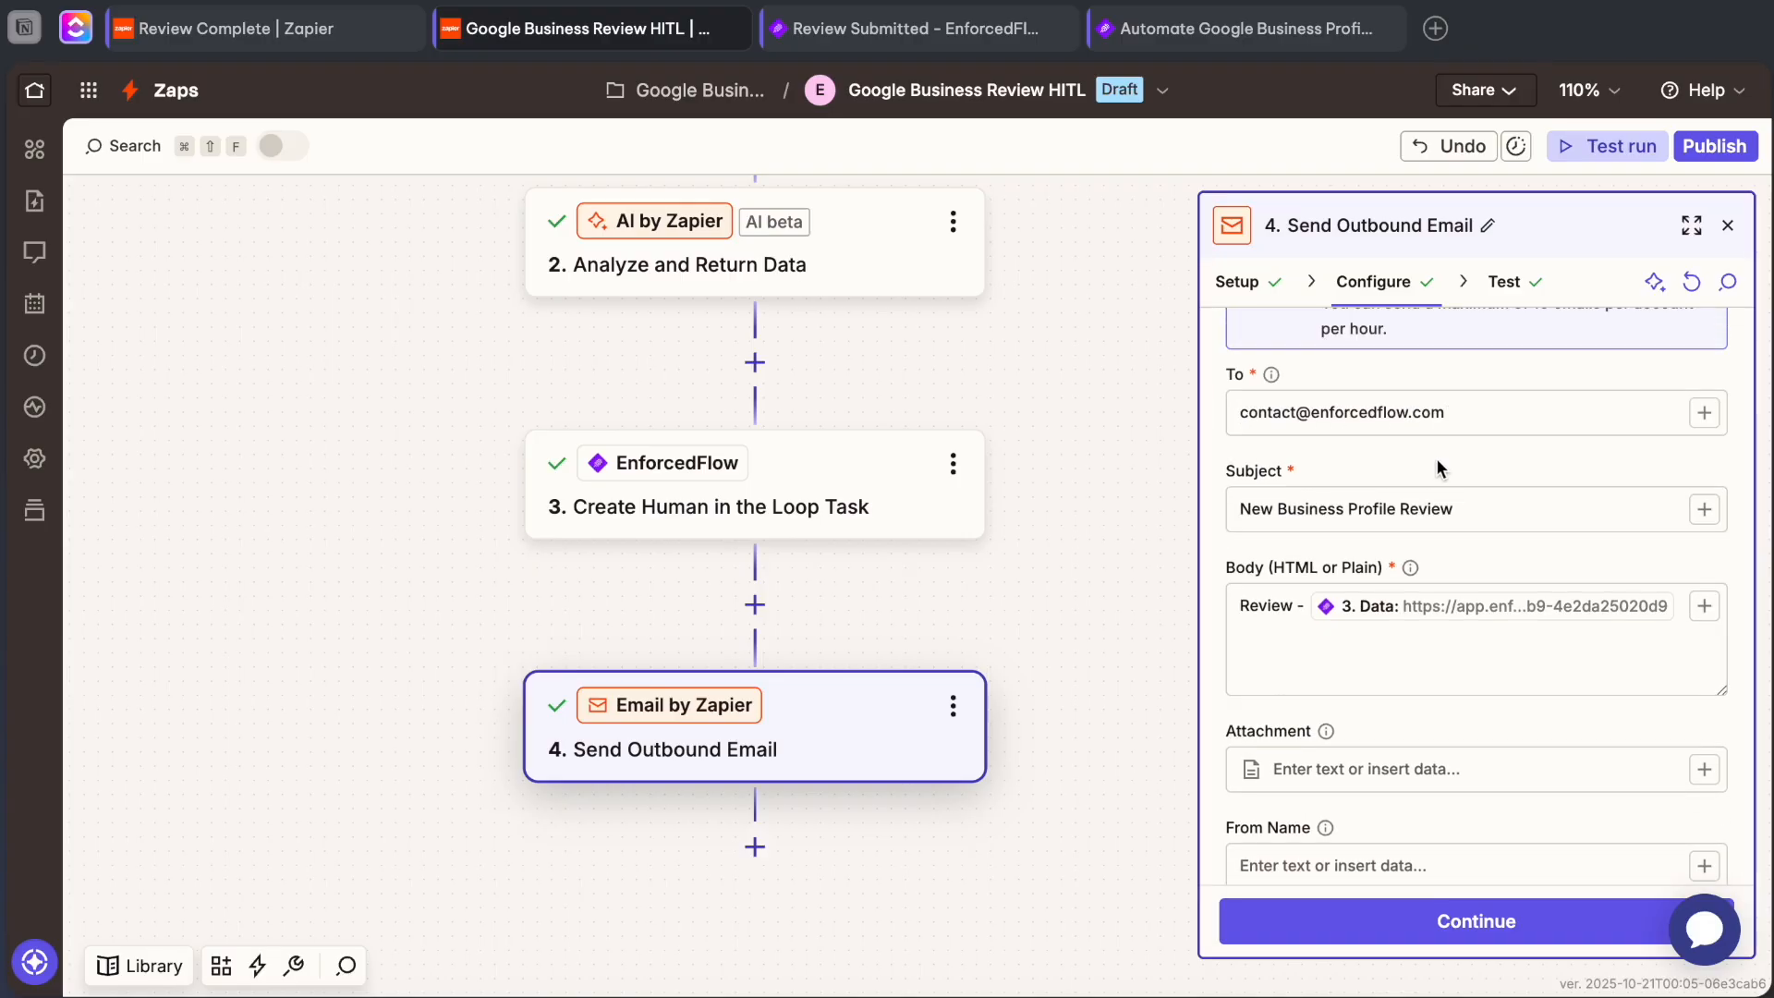
scroll(1331, 512, "down", 1)
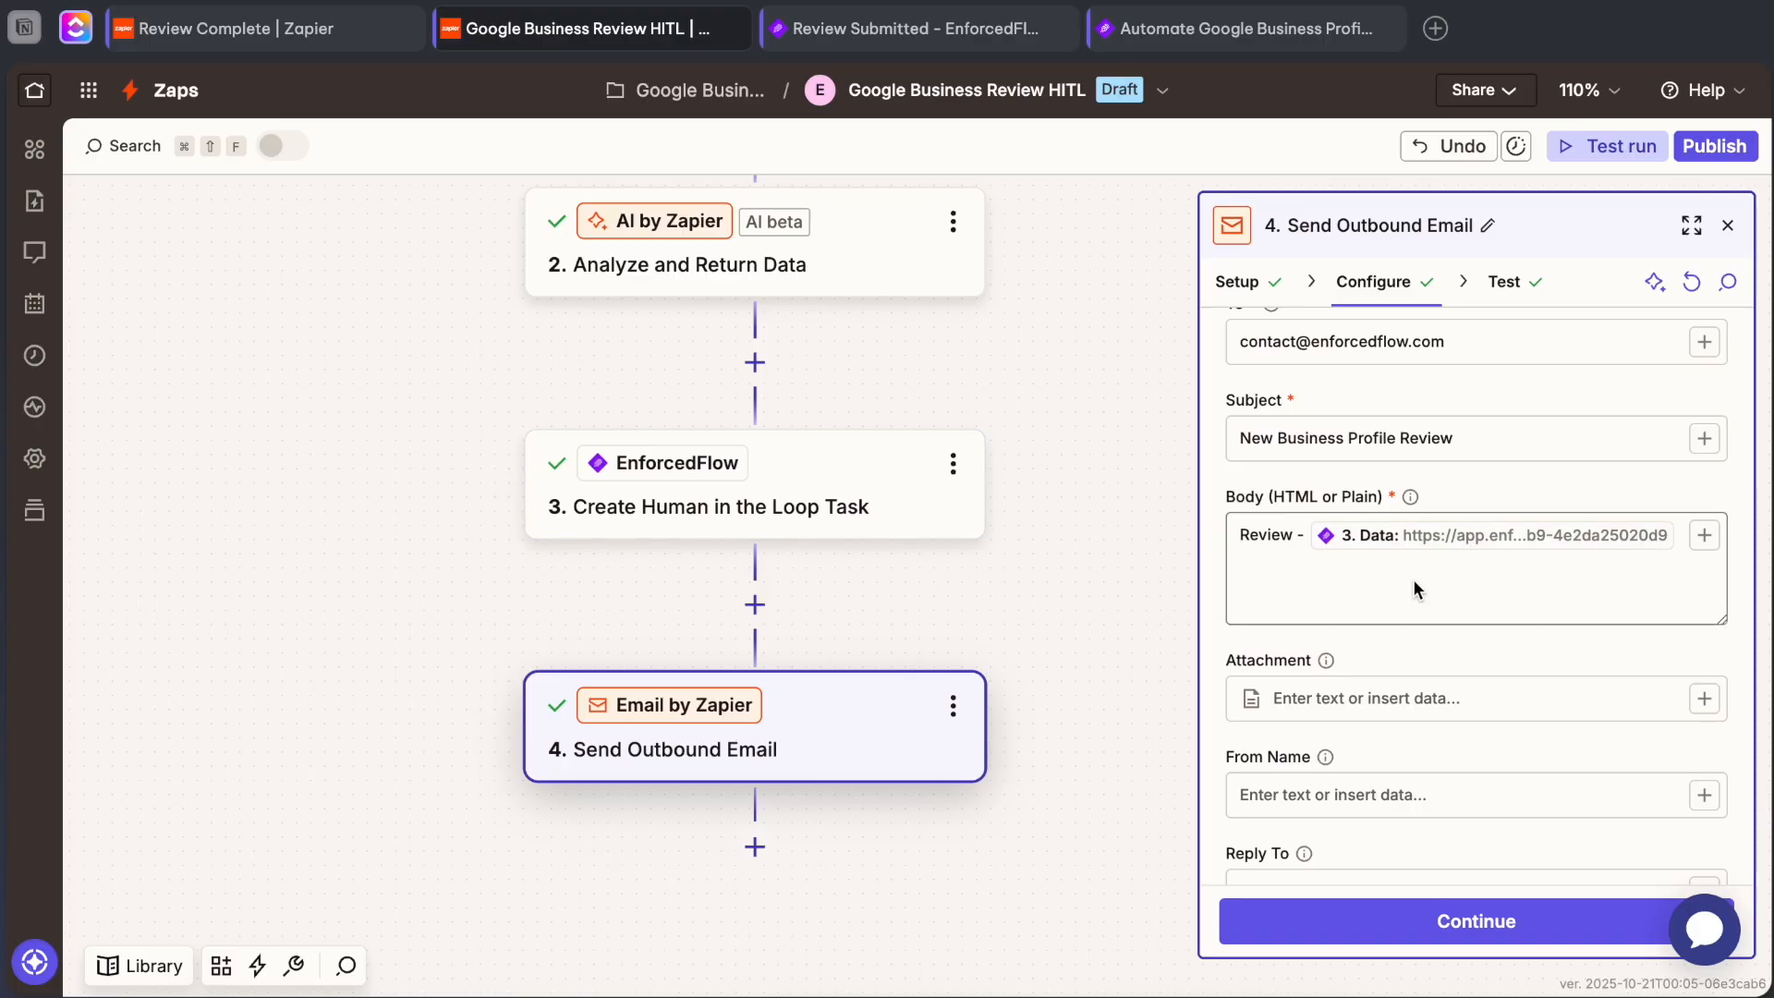
scroll(1412, 578, "down", 5)
scroll(1386, 554, "up", 7)
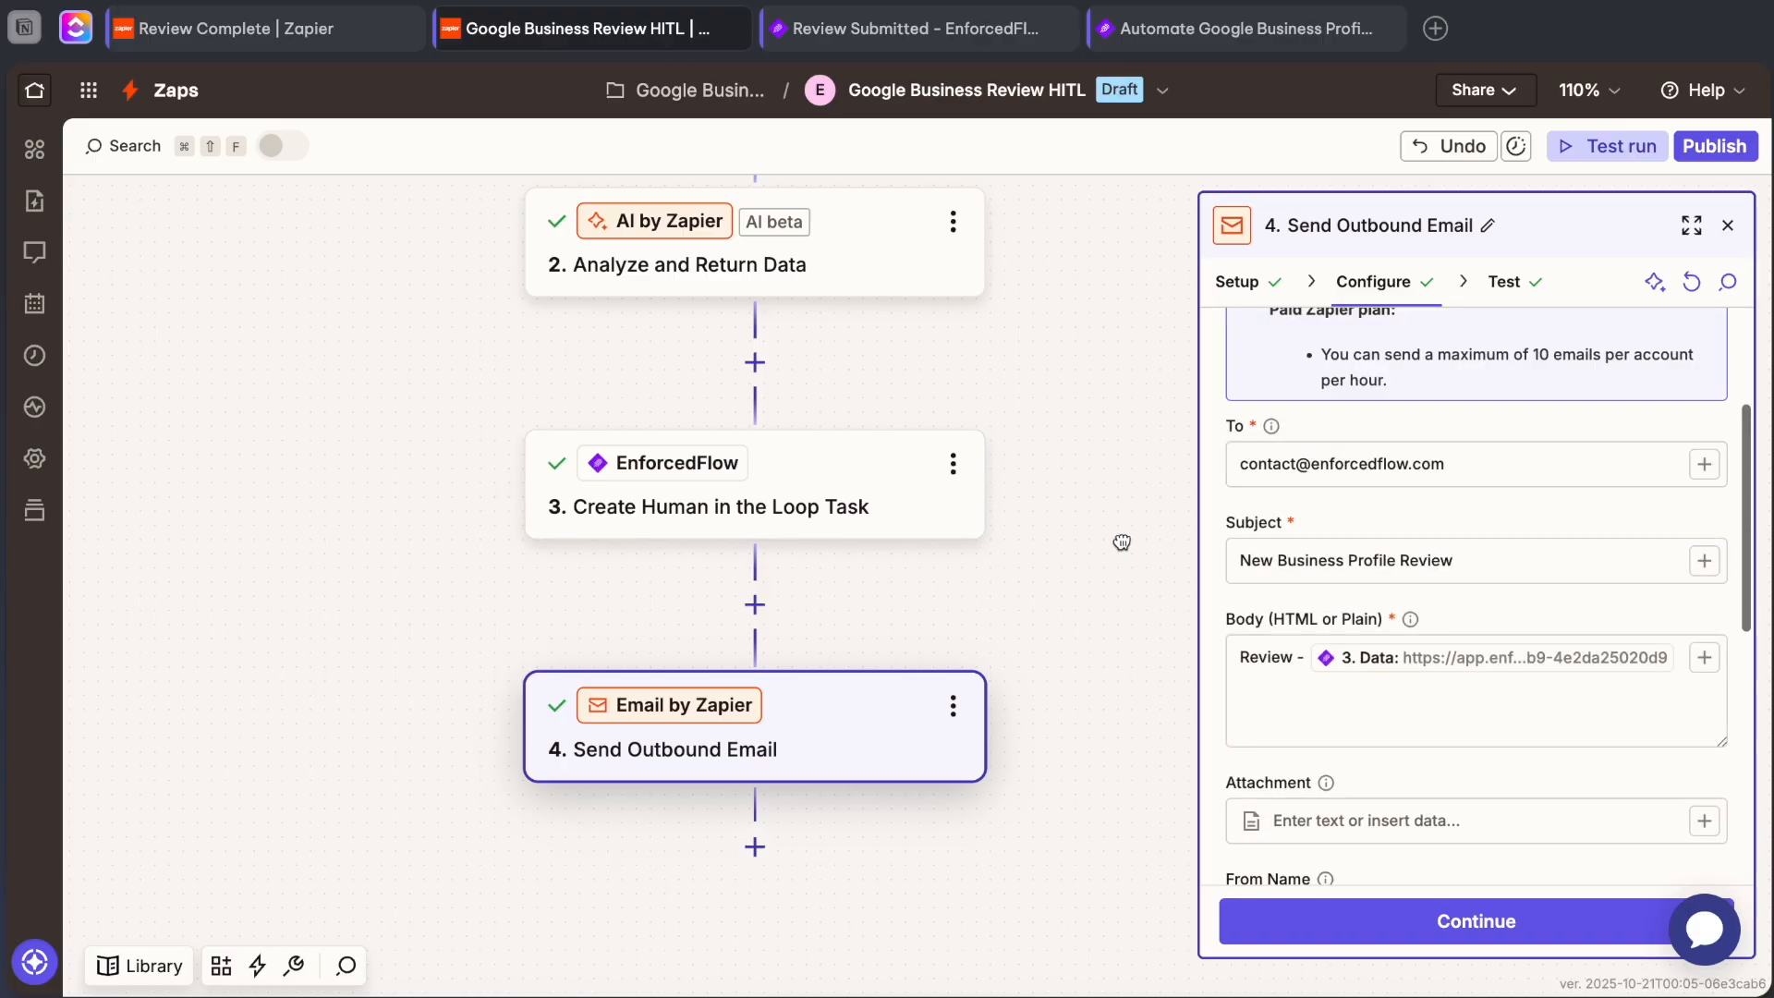
left_click(1727, 225)
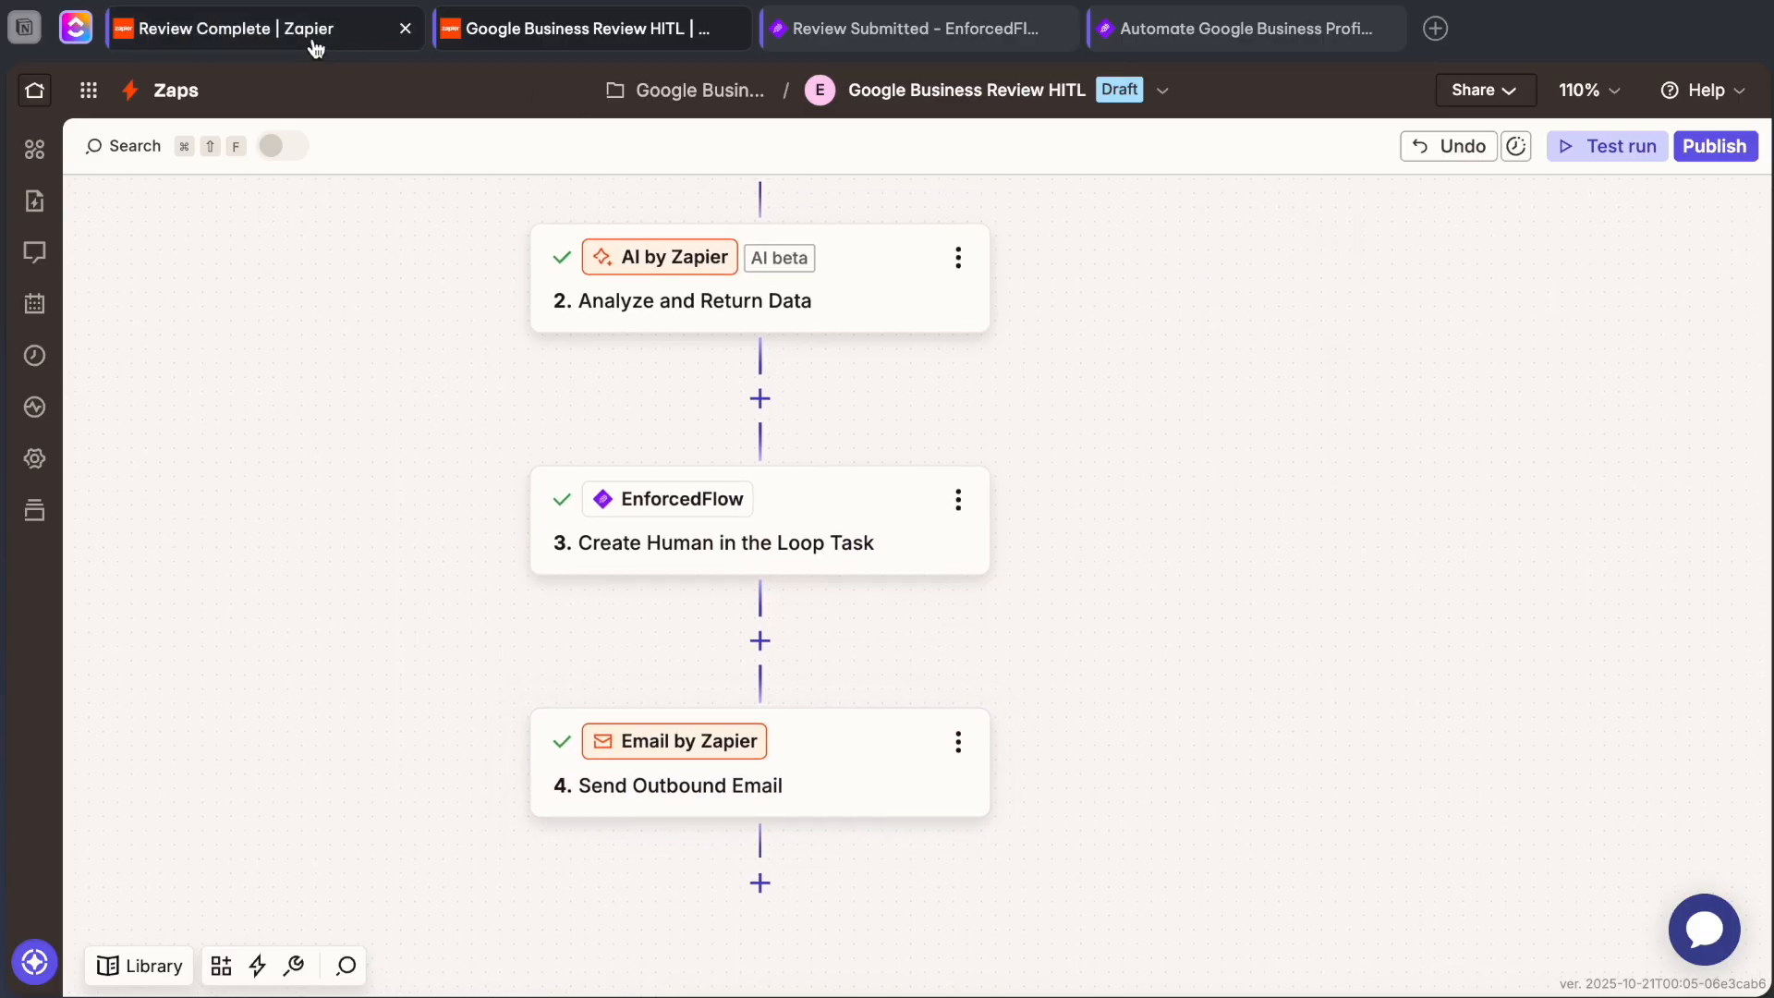
Return to the submitted review in EnforcedFlow and go on to the next task in the business-review queue.
left_click(959, 41)
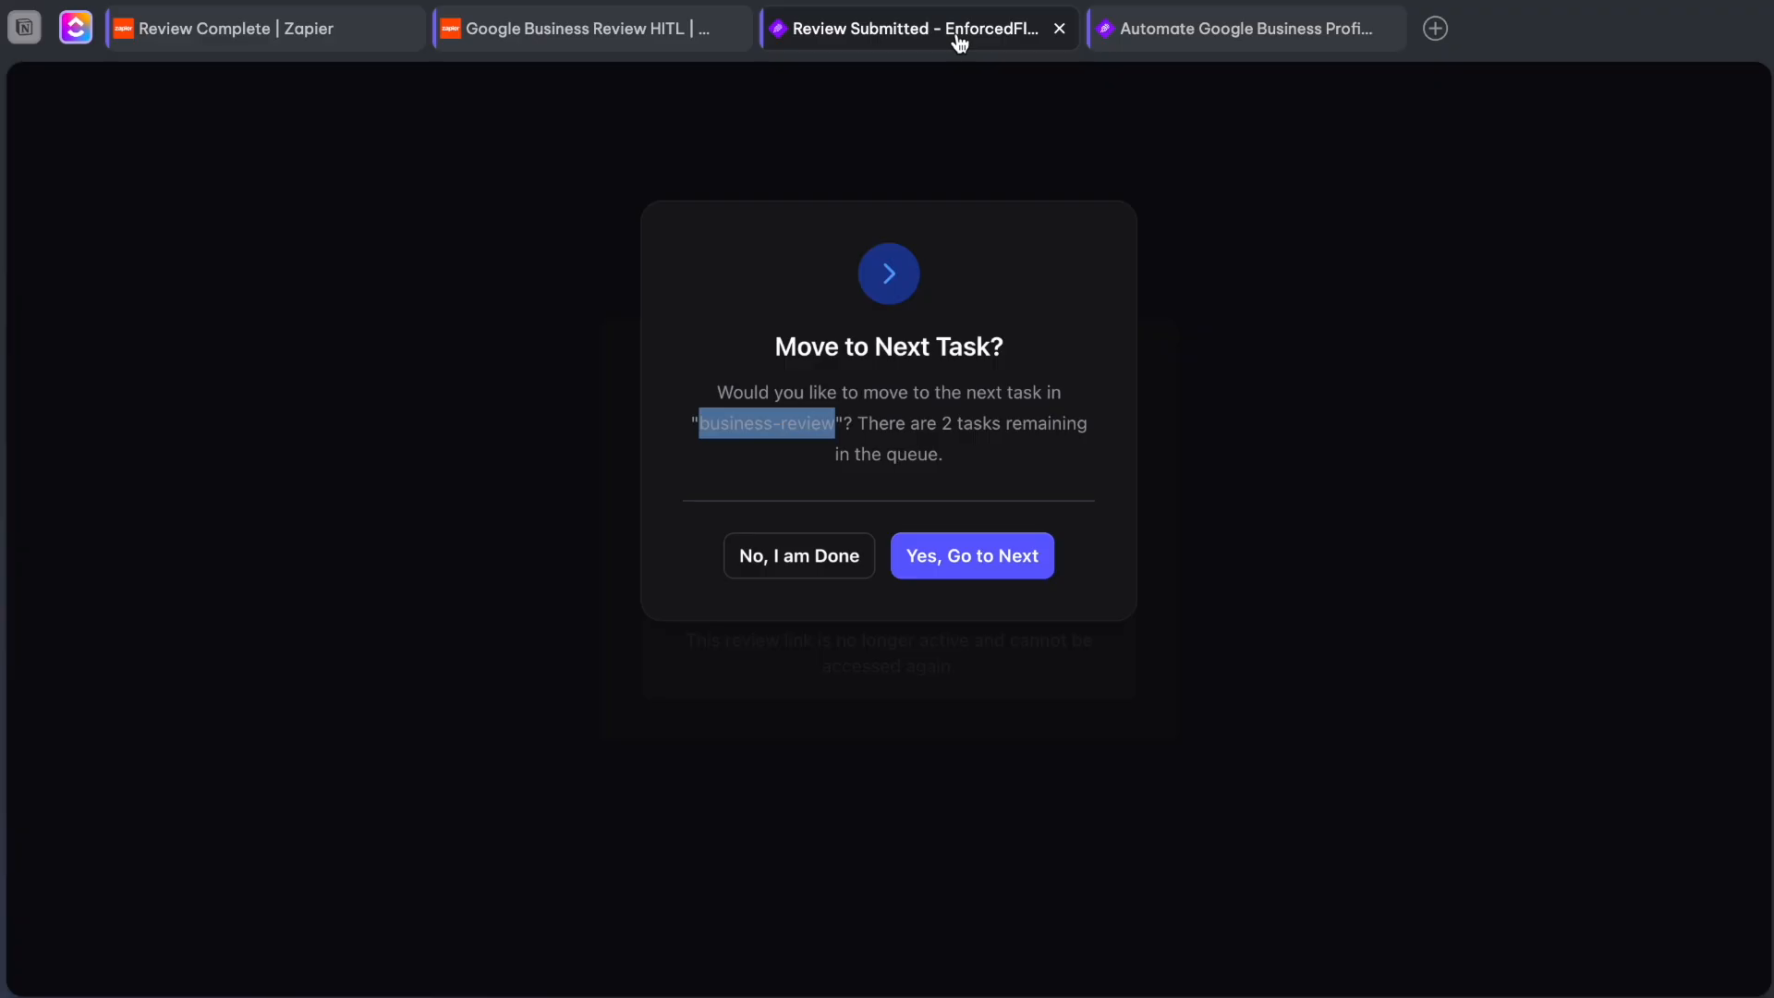
left_click(946, 553)
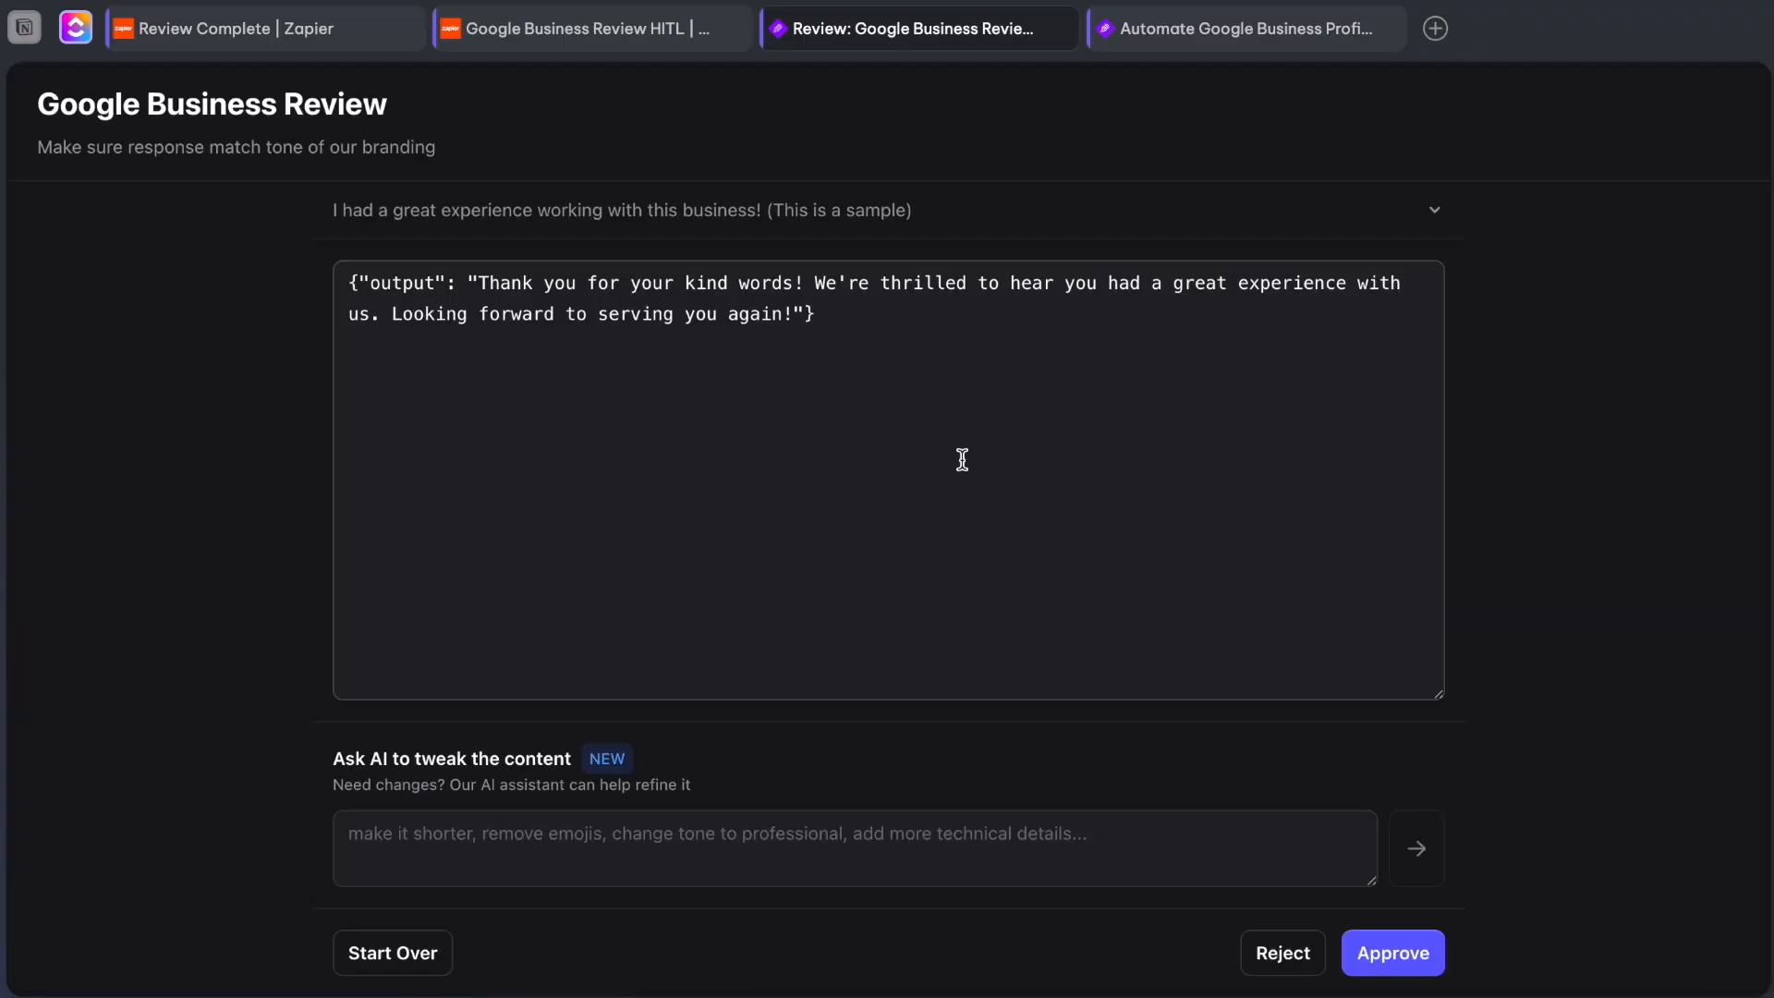
Switch to the Review Complete Zap and check the Human in Loop Task Reviewed trigger's event, account and group name.
left_click(242, 35)
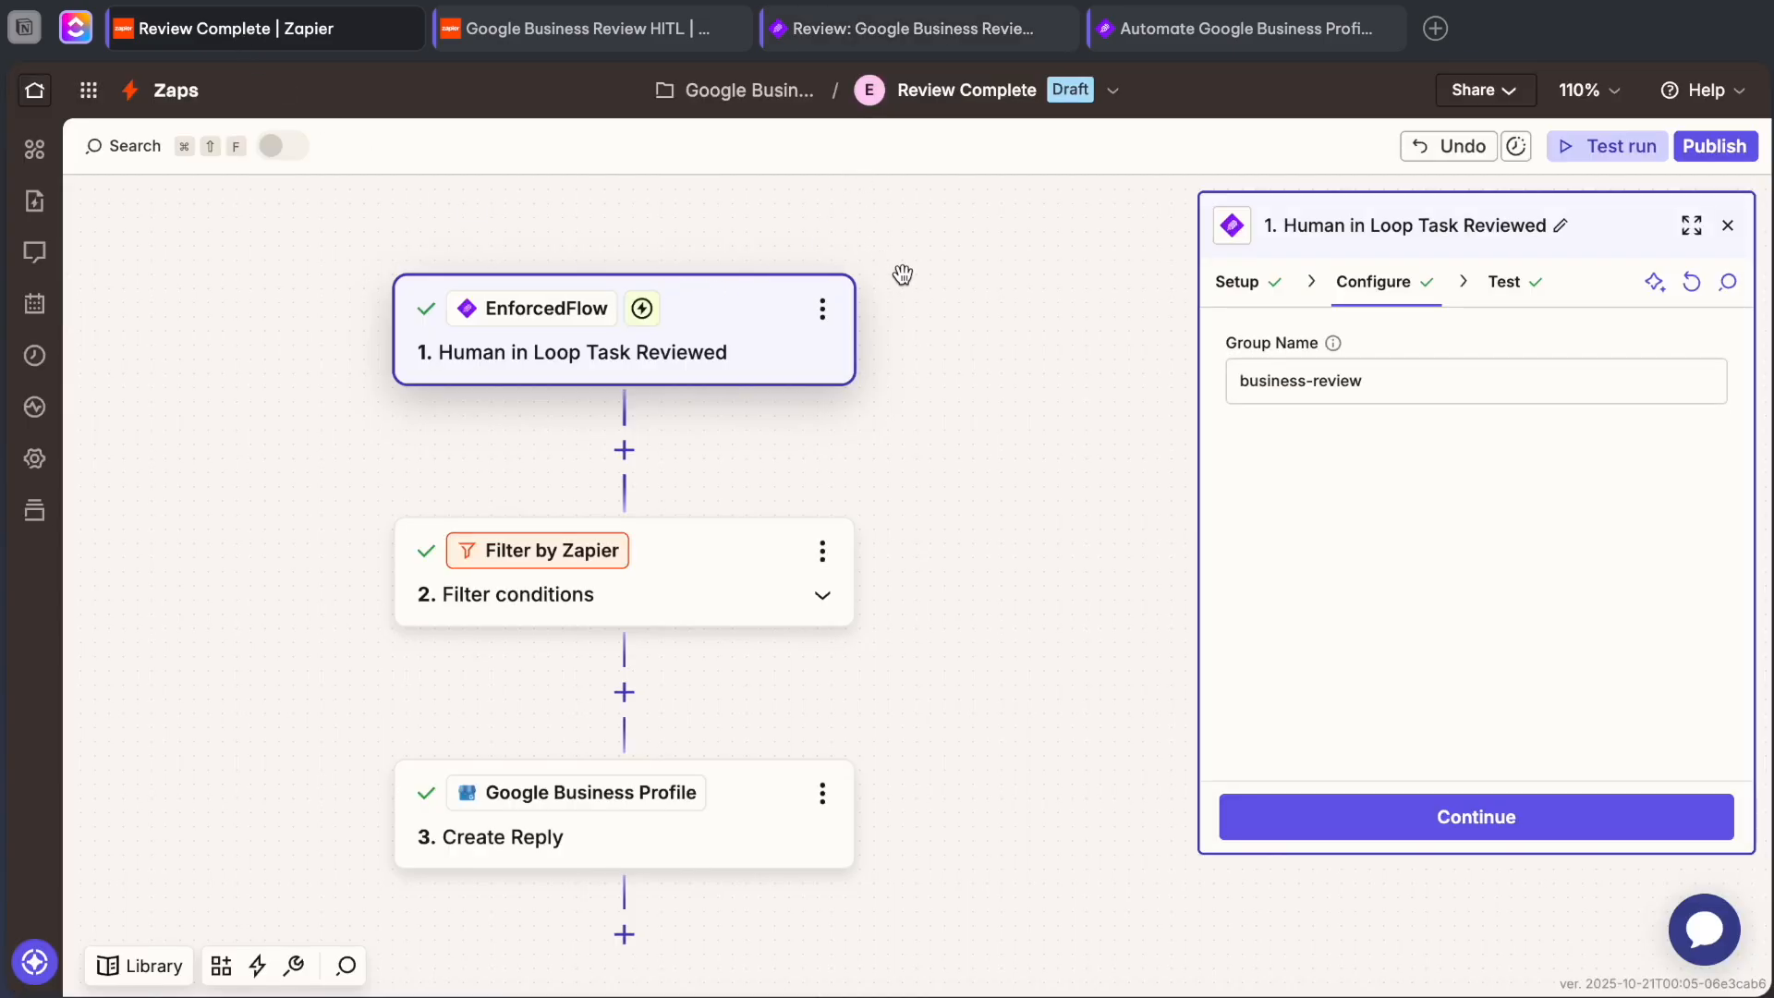
left_click(1252, 297)
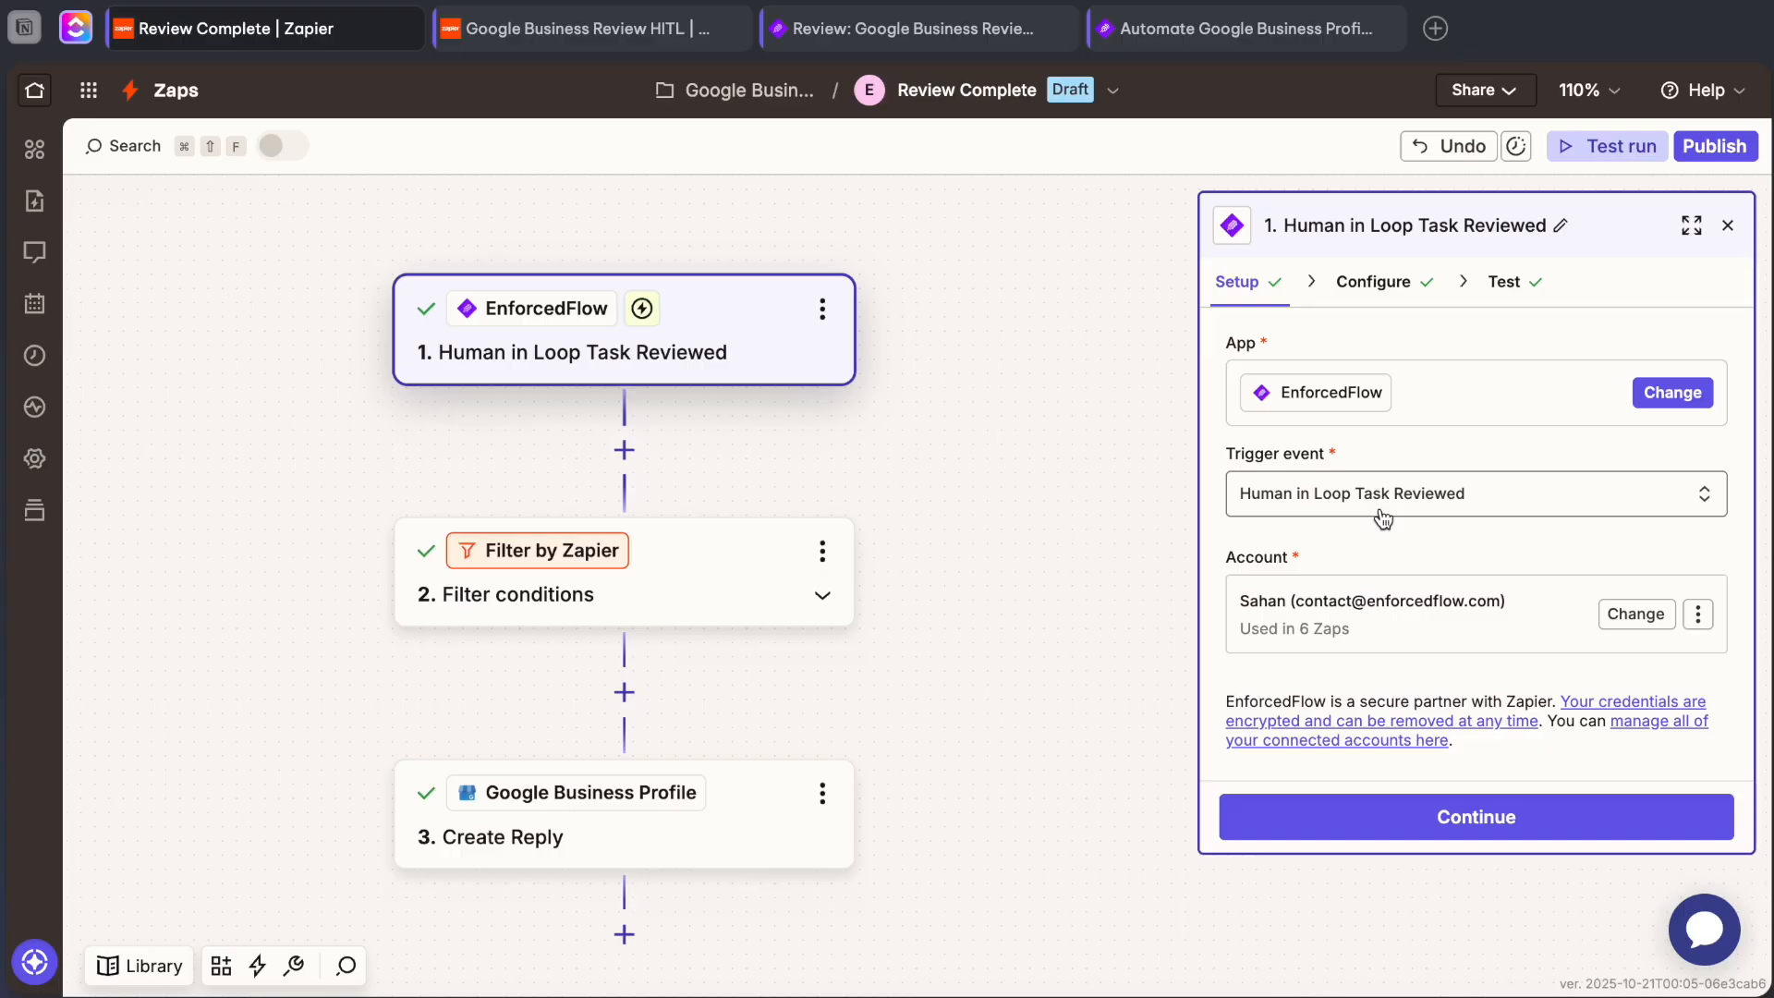
left_click(1374, 292)
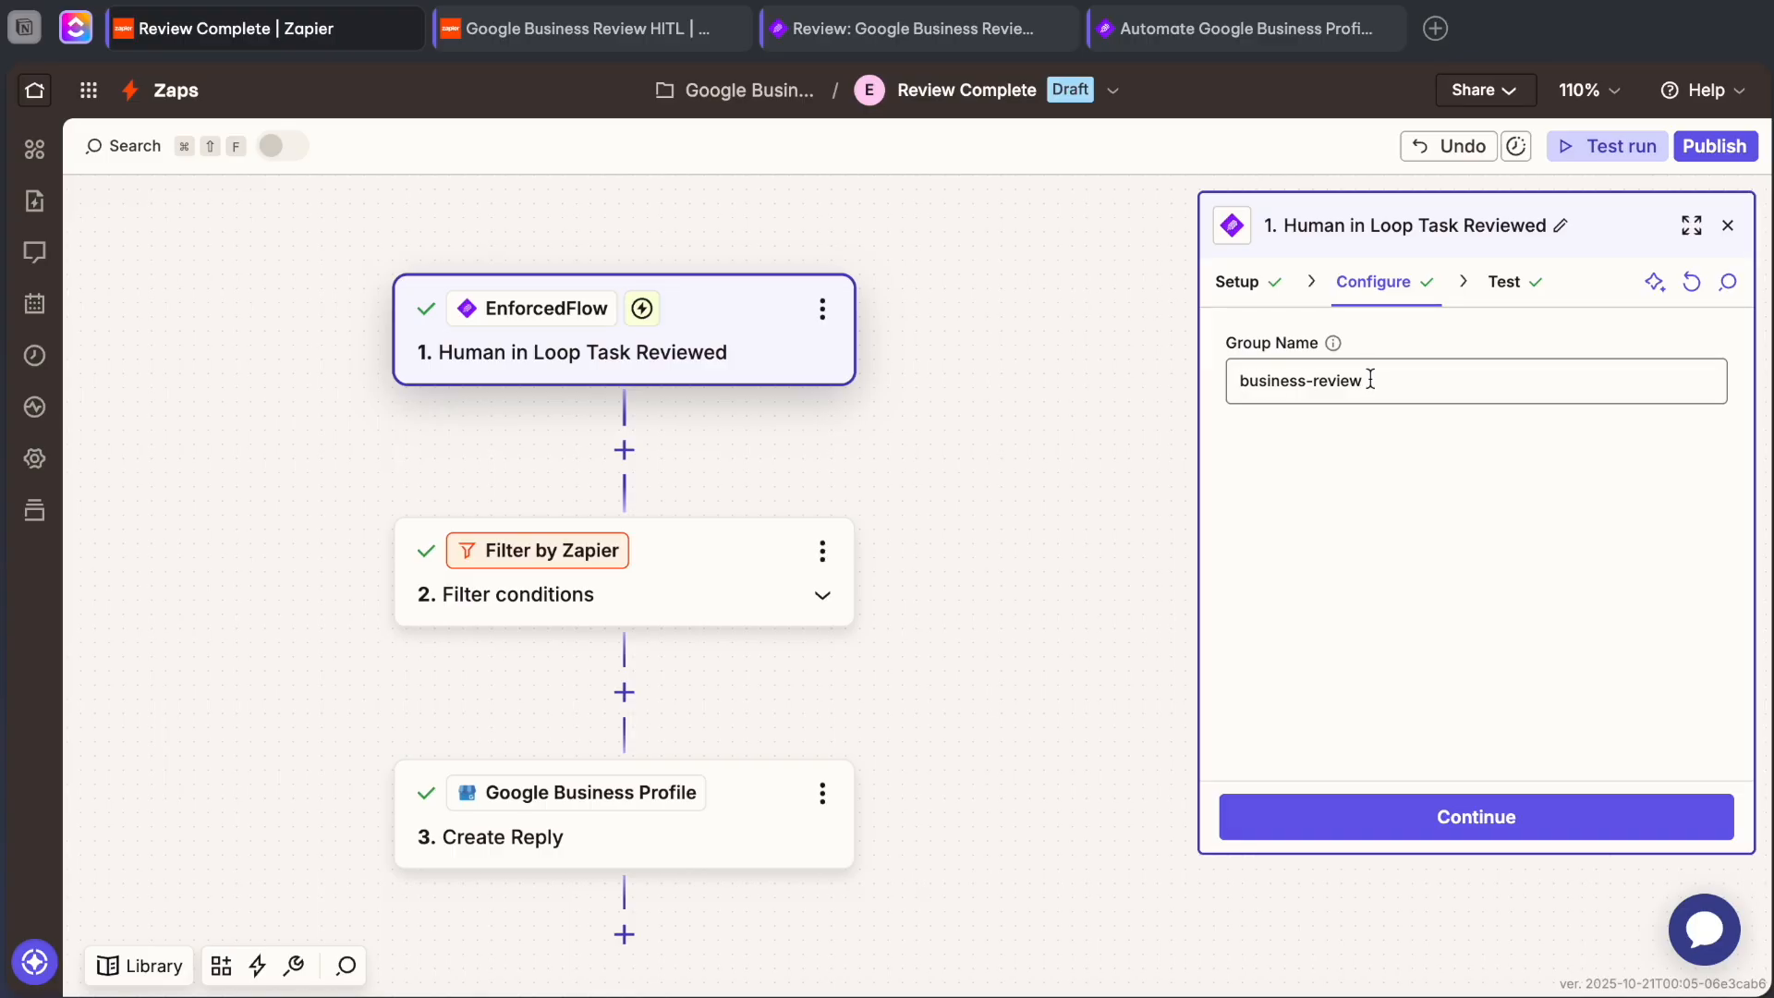
Check the group name of the Create Human in the Loop Task step in the Google Business Review HITL Zap.
left_click(591, 27)
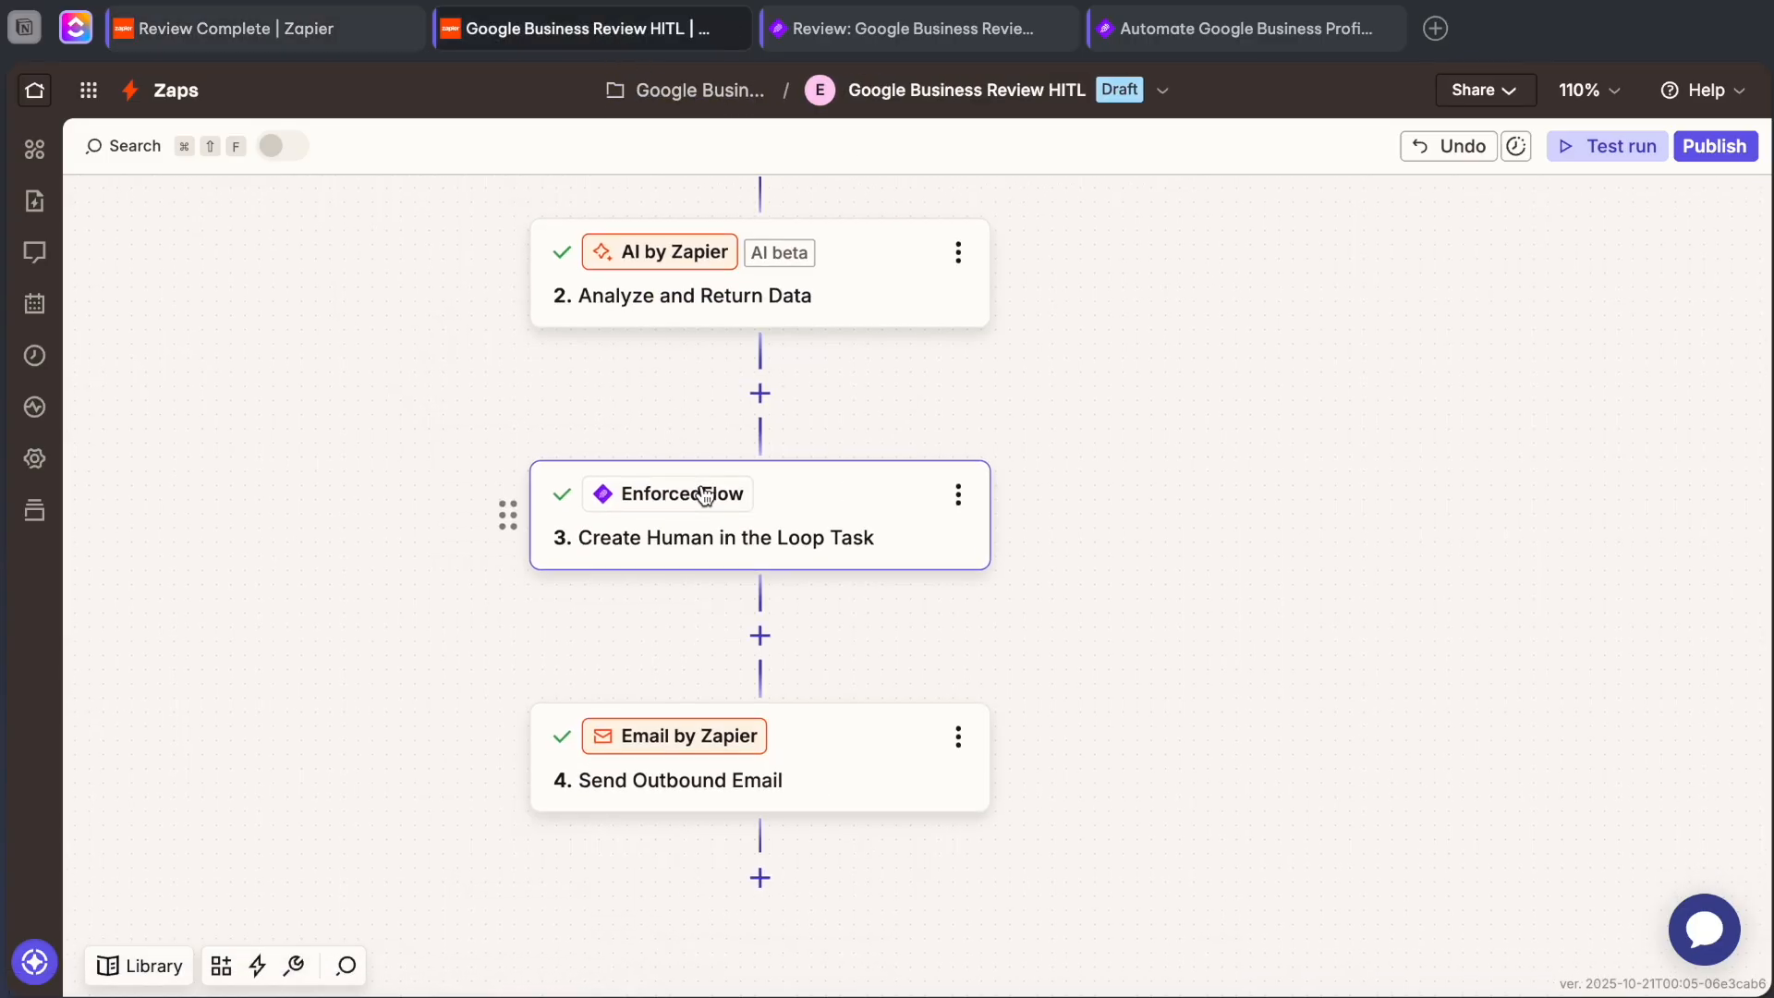
left_click(784, 515)
scroll(1360, 584, "down", 5)
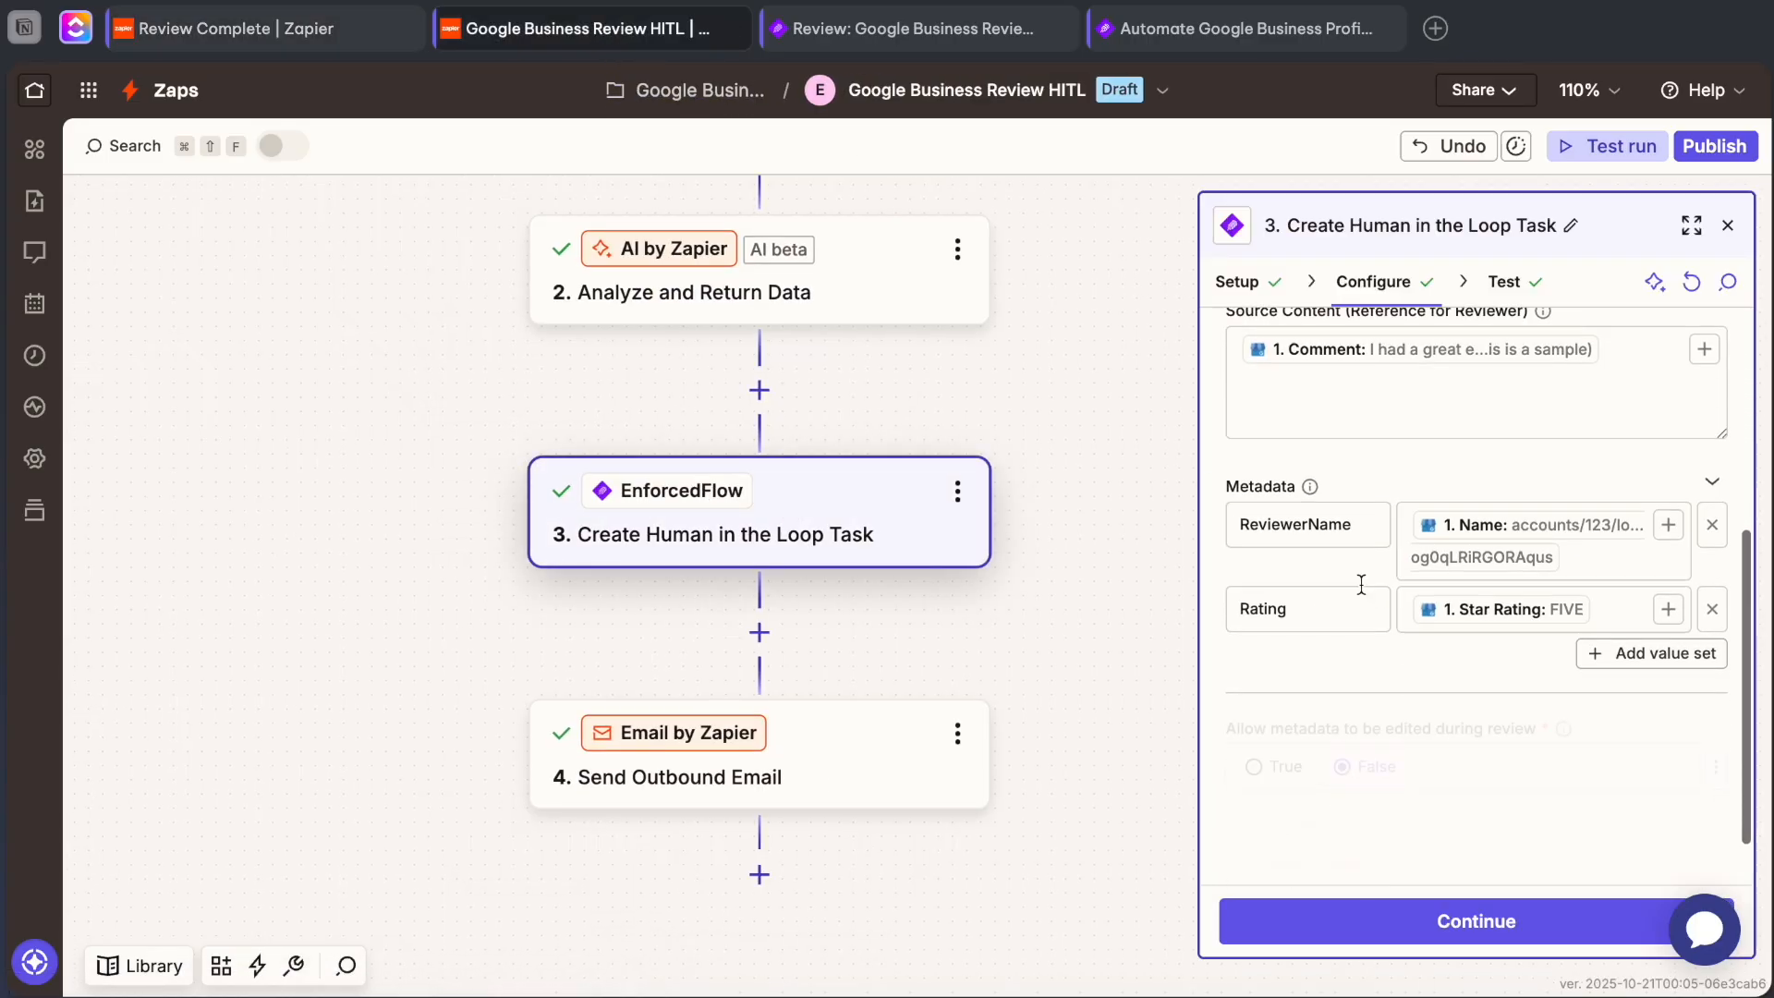
scroll(1361, 584, "down", 1)
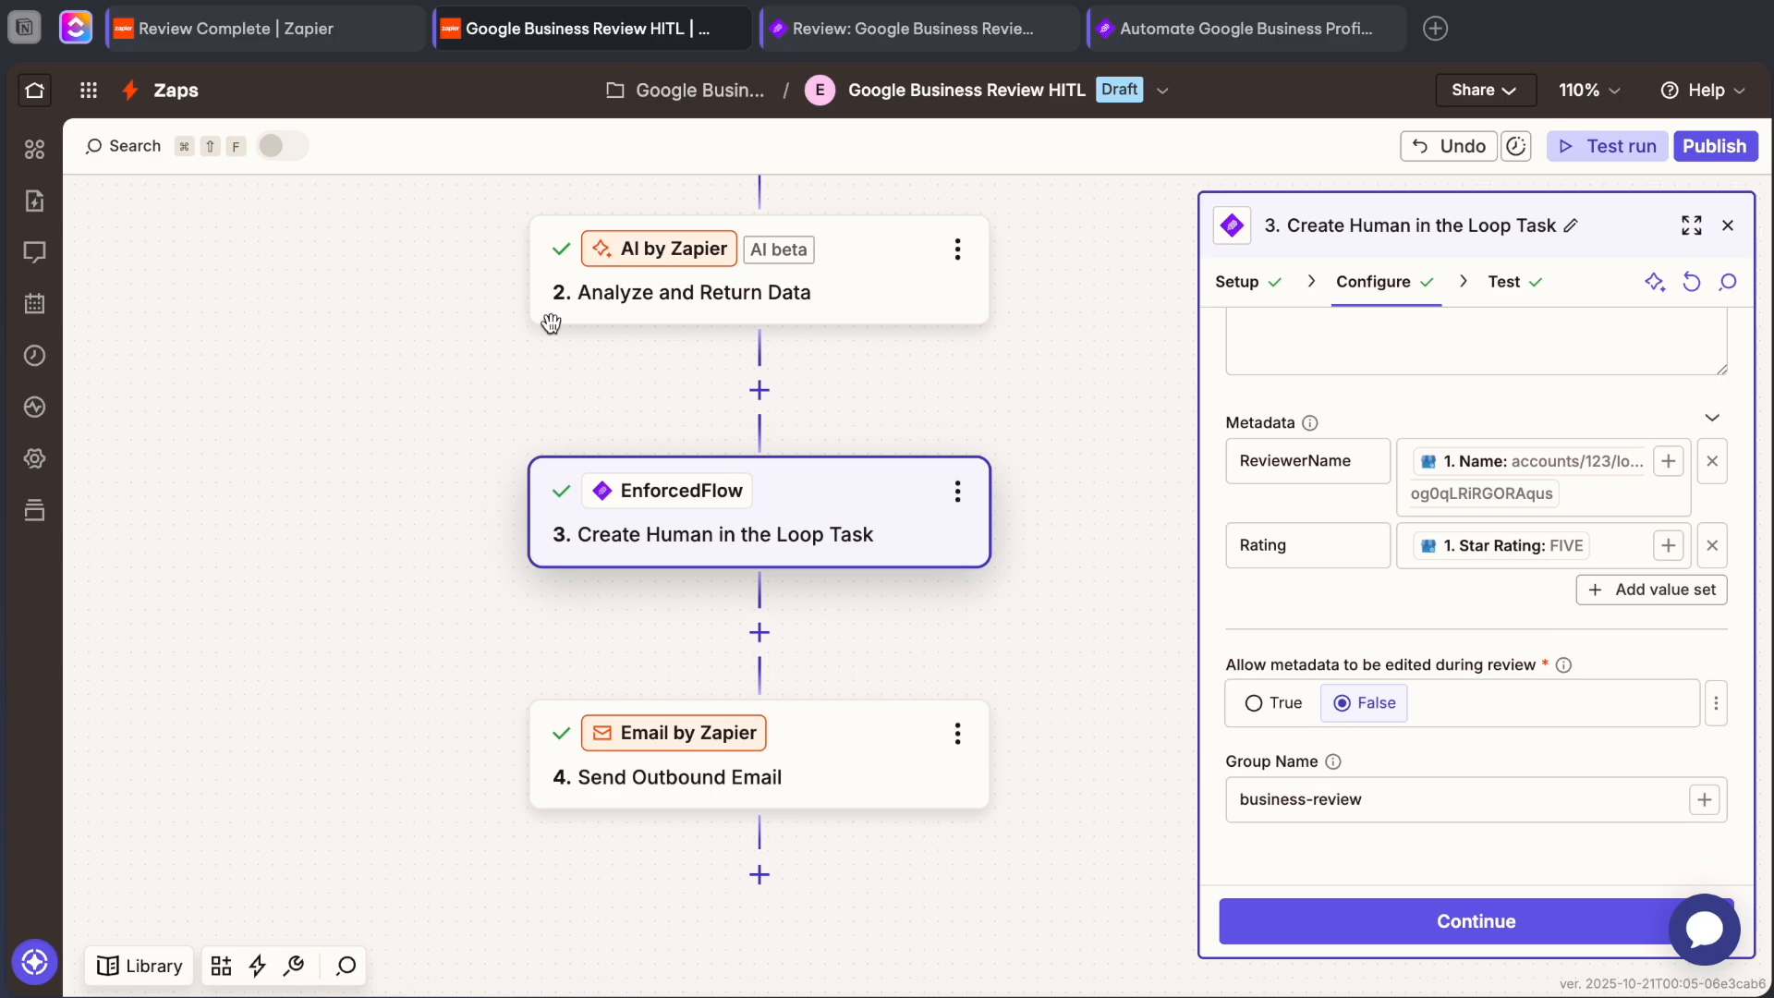
Back in the Review Complete Zap, find new test records for the Human in Loop Task Reviewed trigger.
left_click(337, 37)
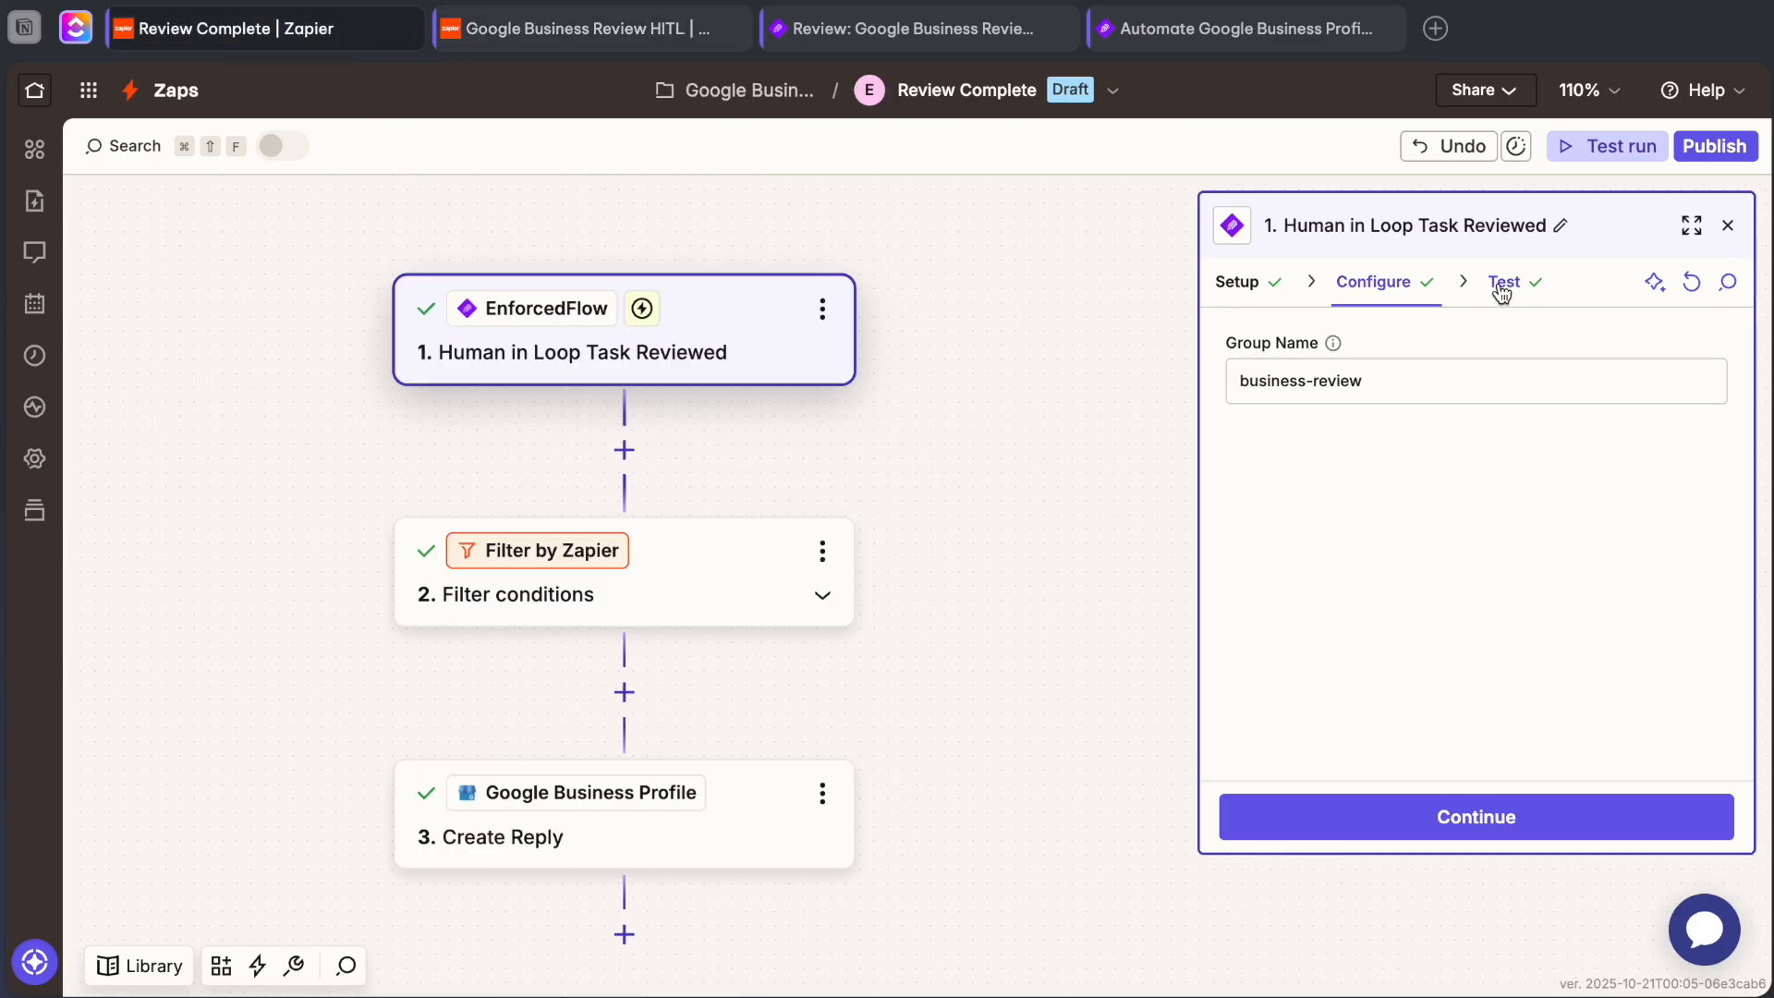
left_click(1502, 283)
left_click(1461, 494)
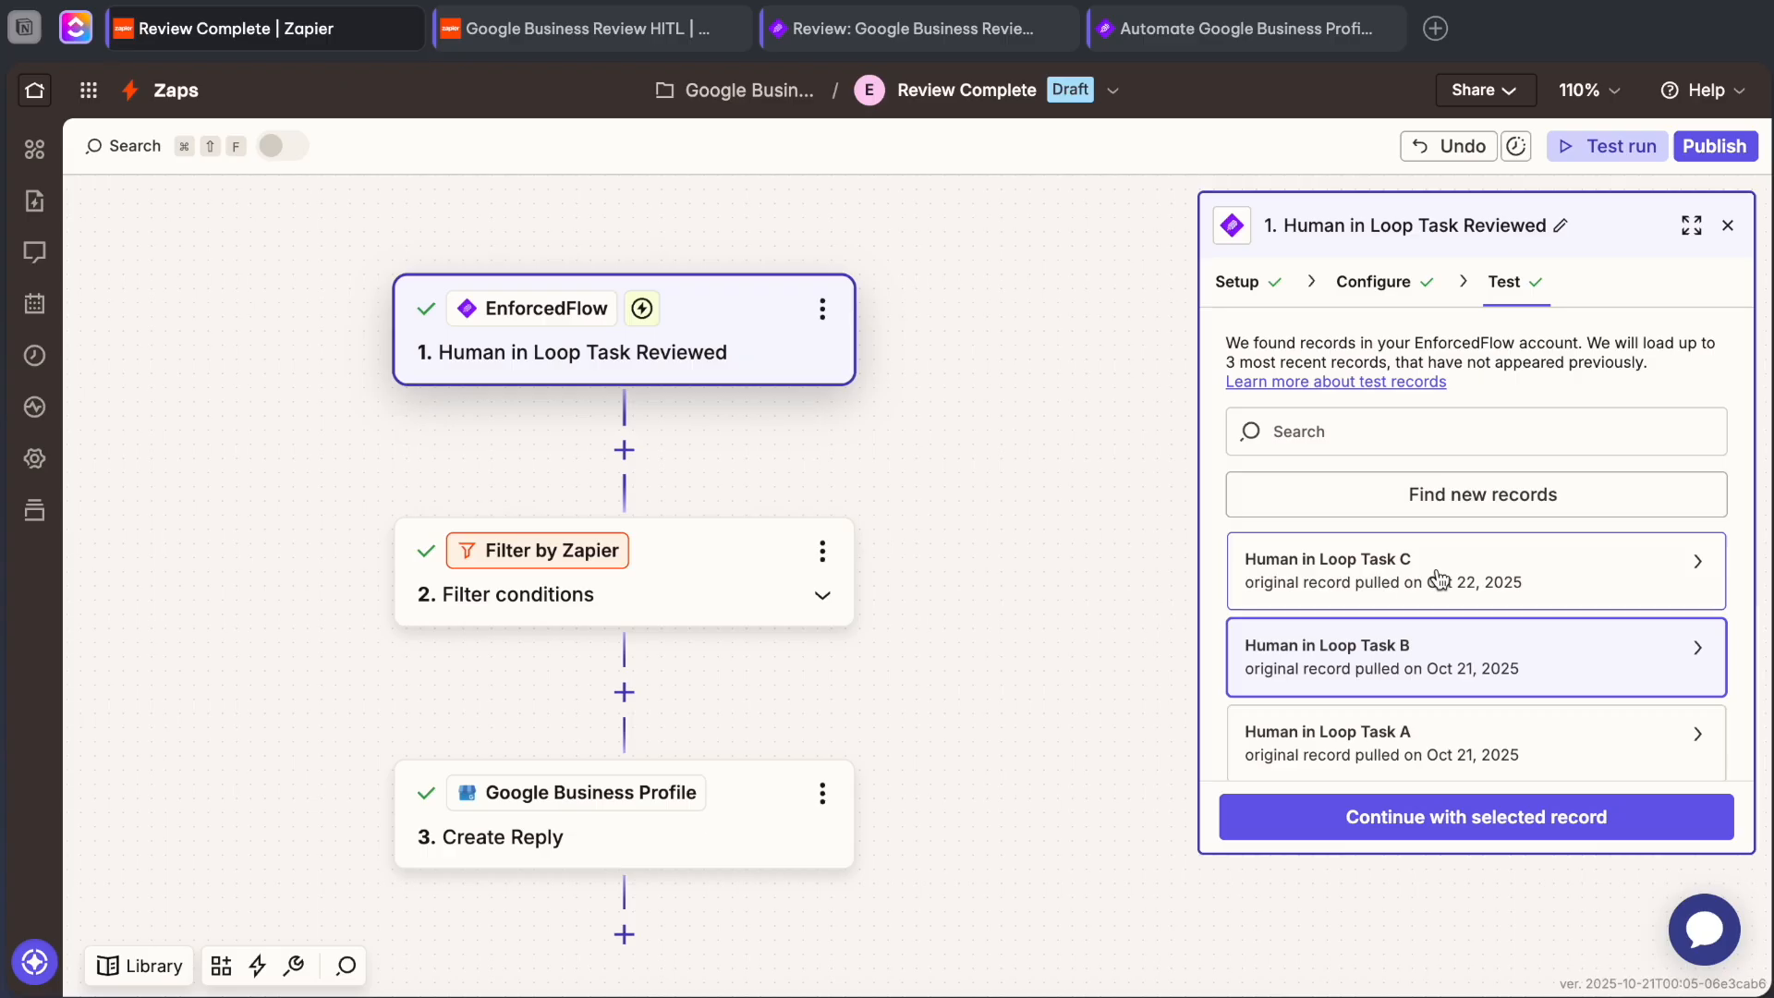
Select the Human in Loop Task C record, inspect its approved content, outcome and metadata, and continue with it.
left_click(584, 33)
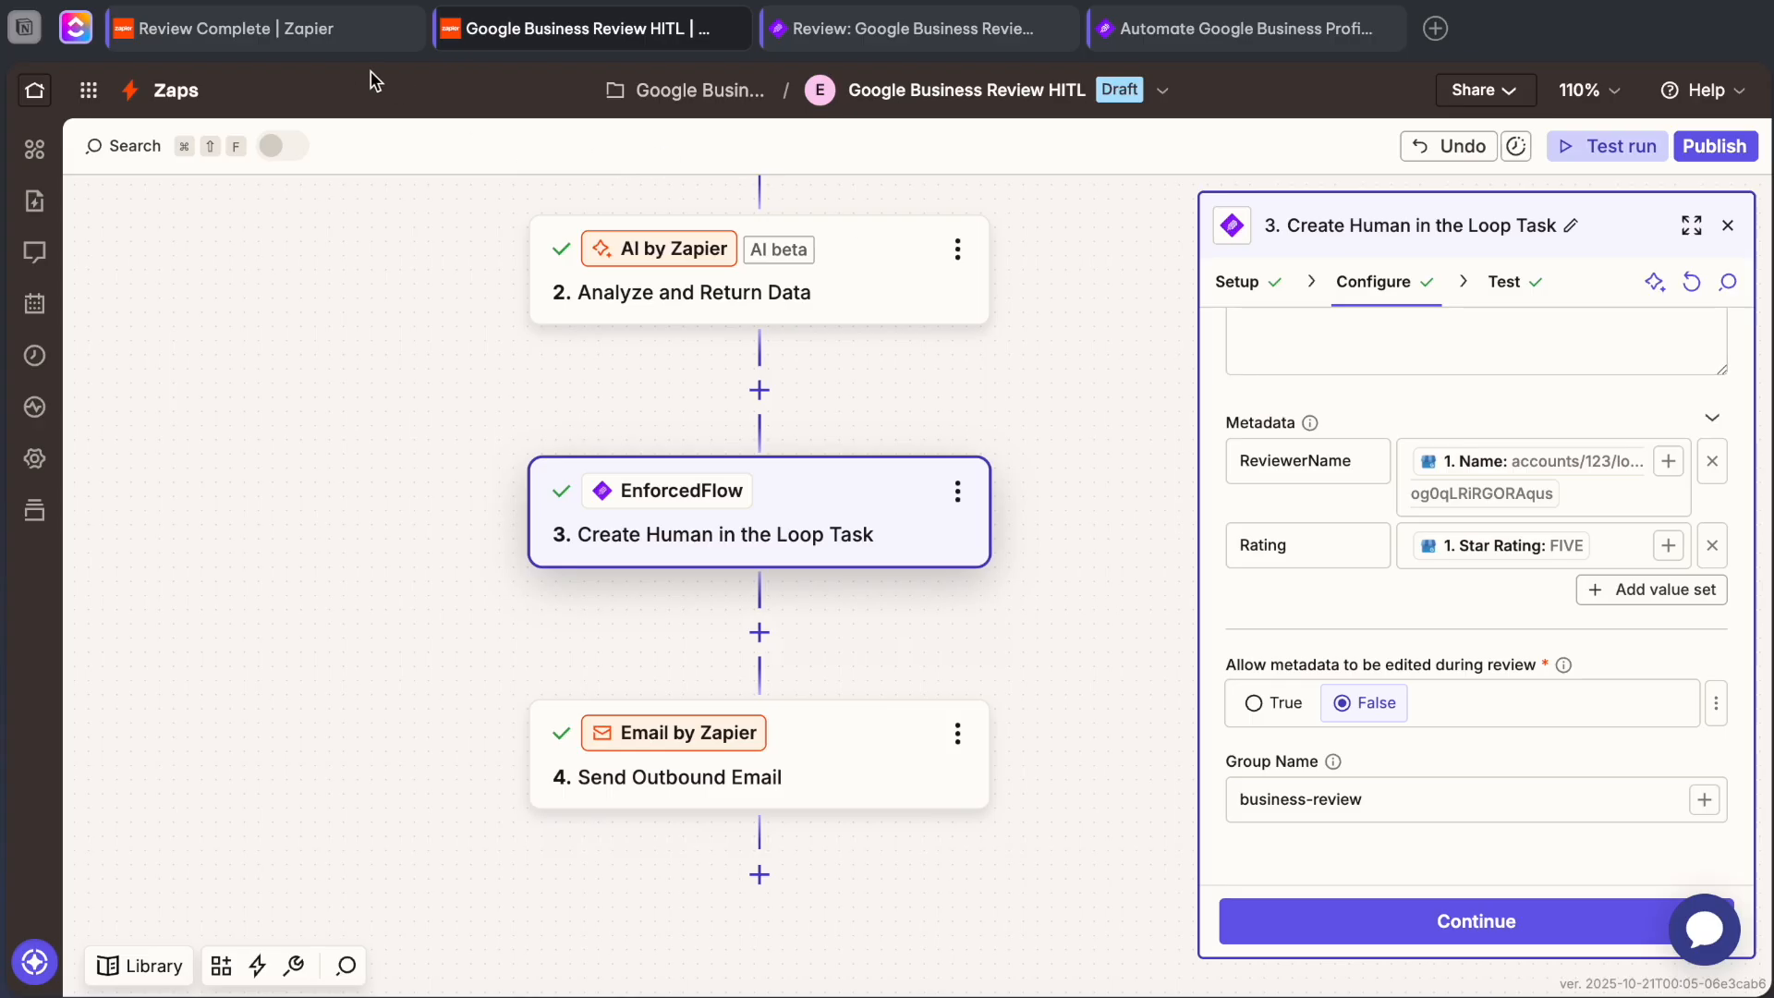
left_click(319, 41)
left_click(1430, 545)
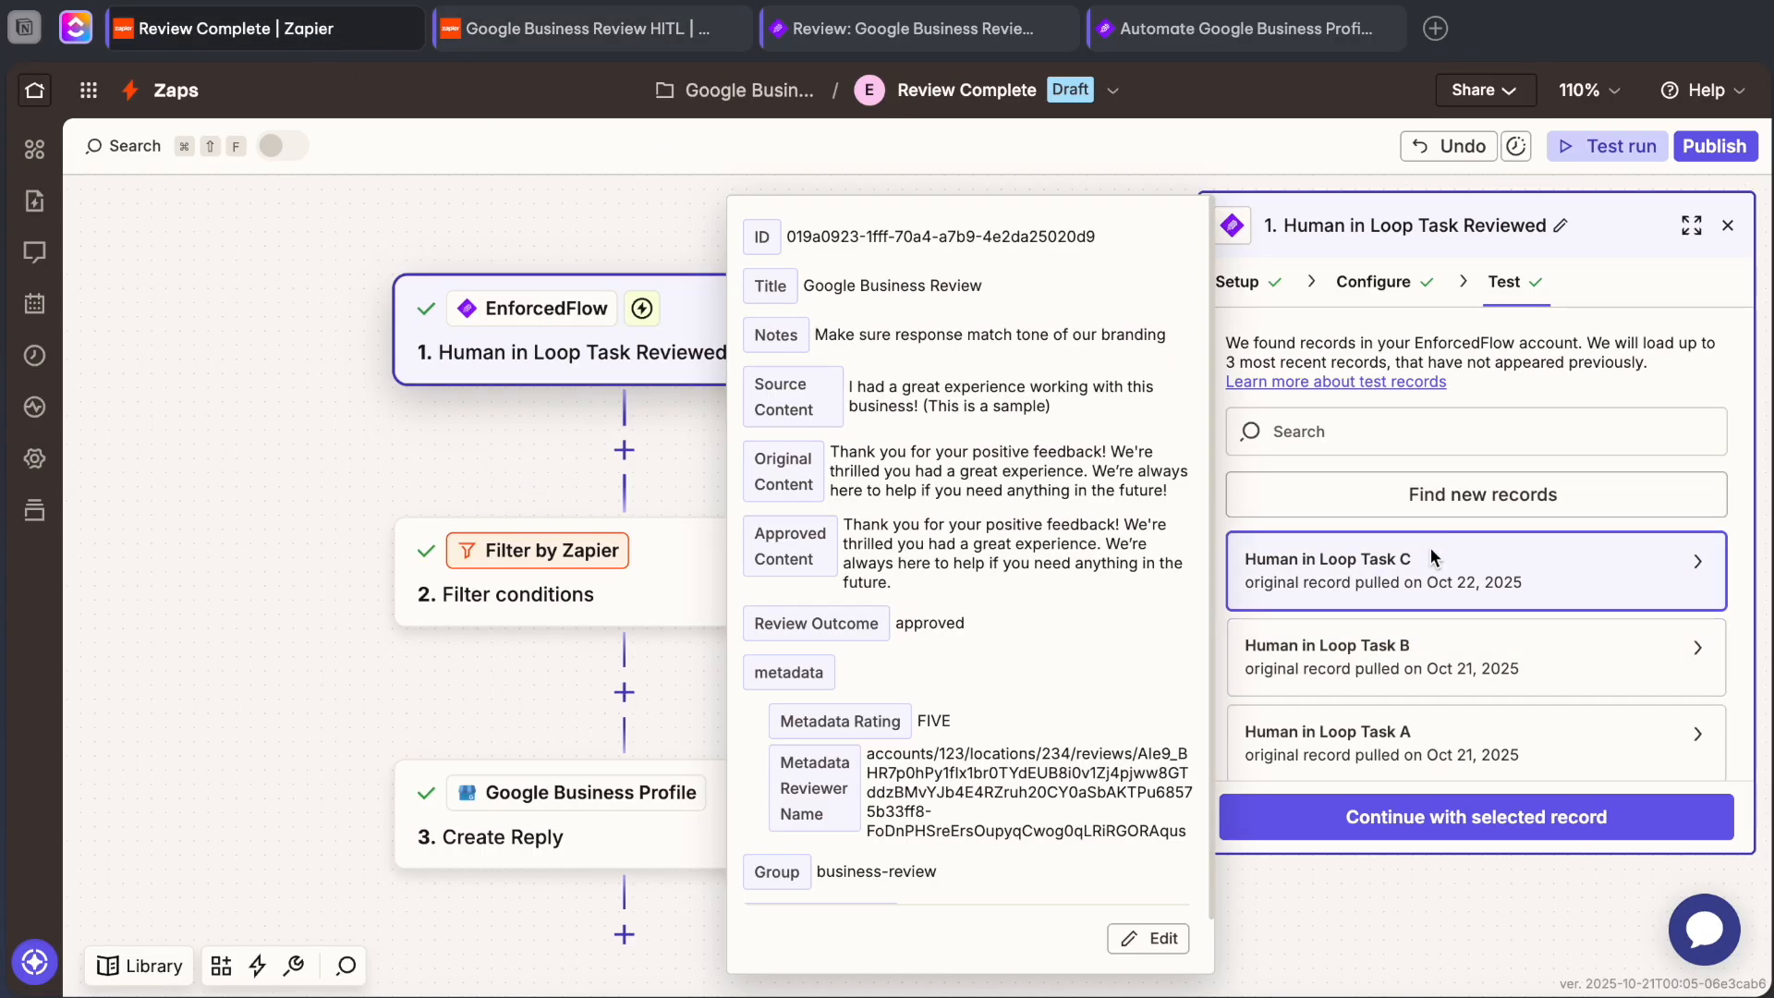
scroll(893, 665, "down", 2)
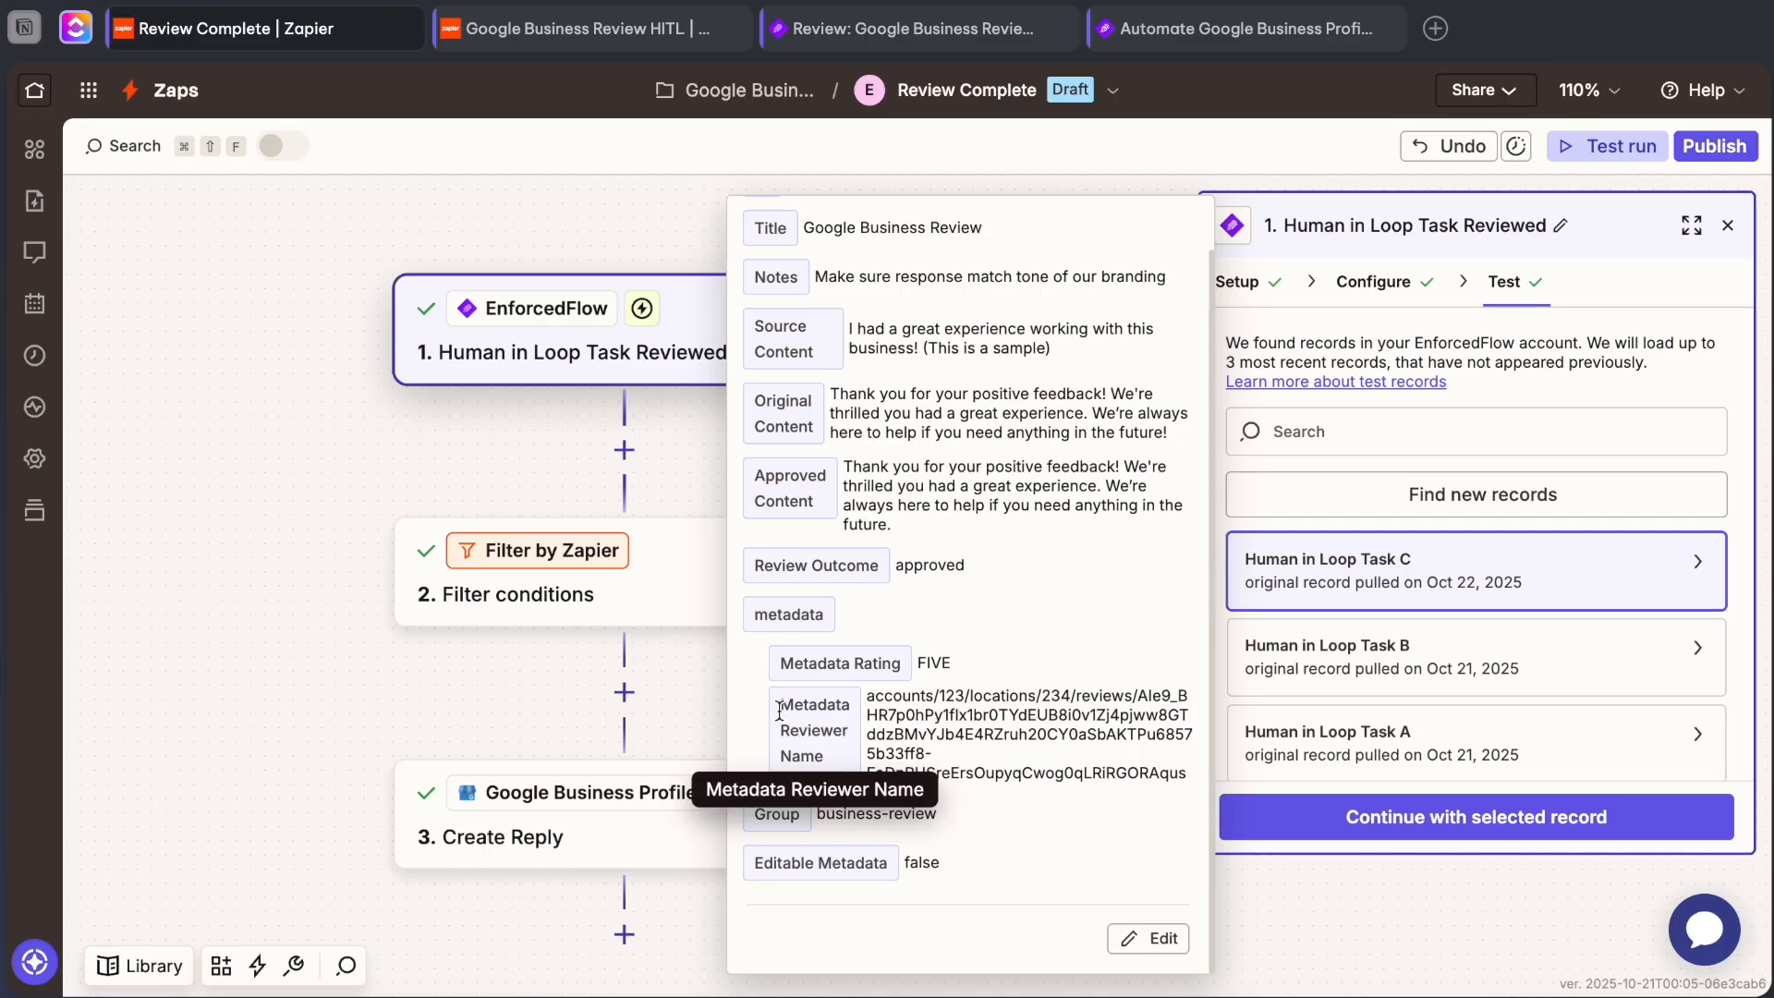
triple_click(817, 743)
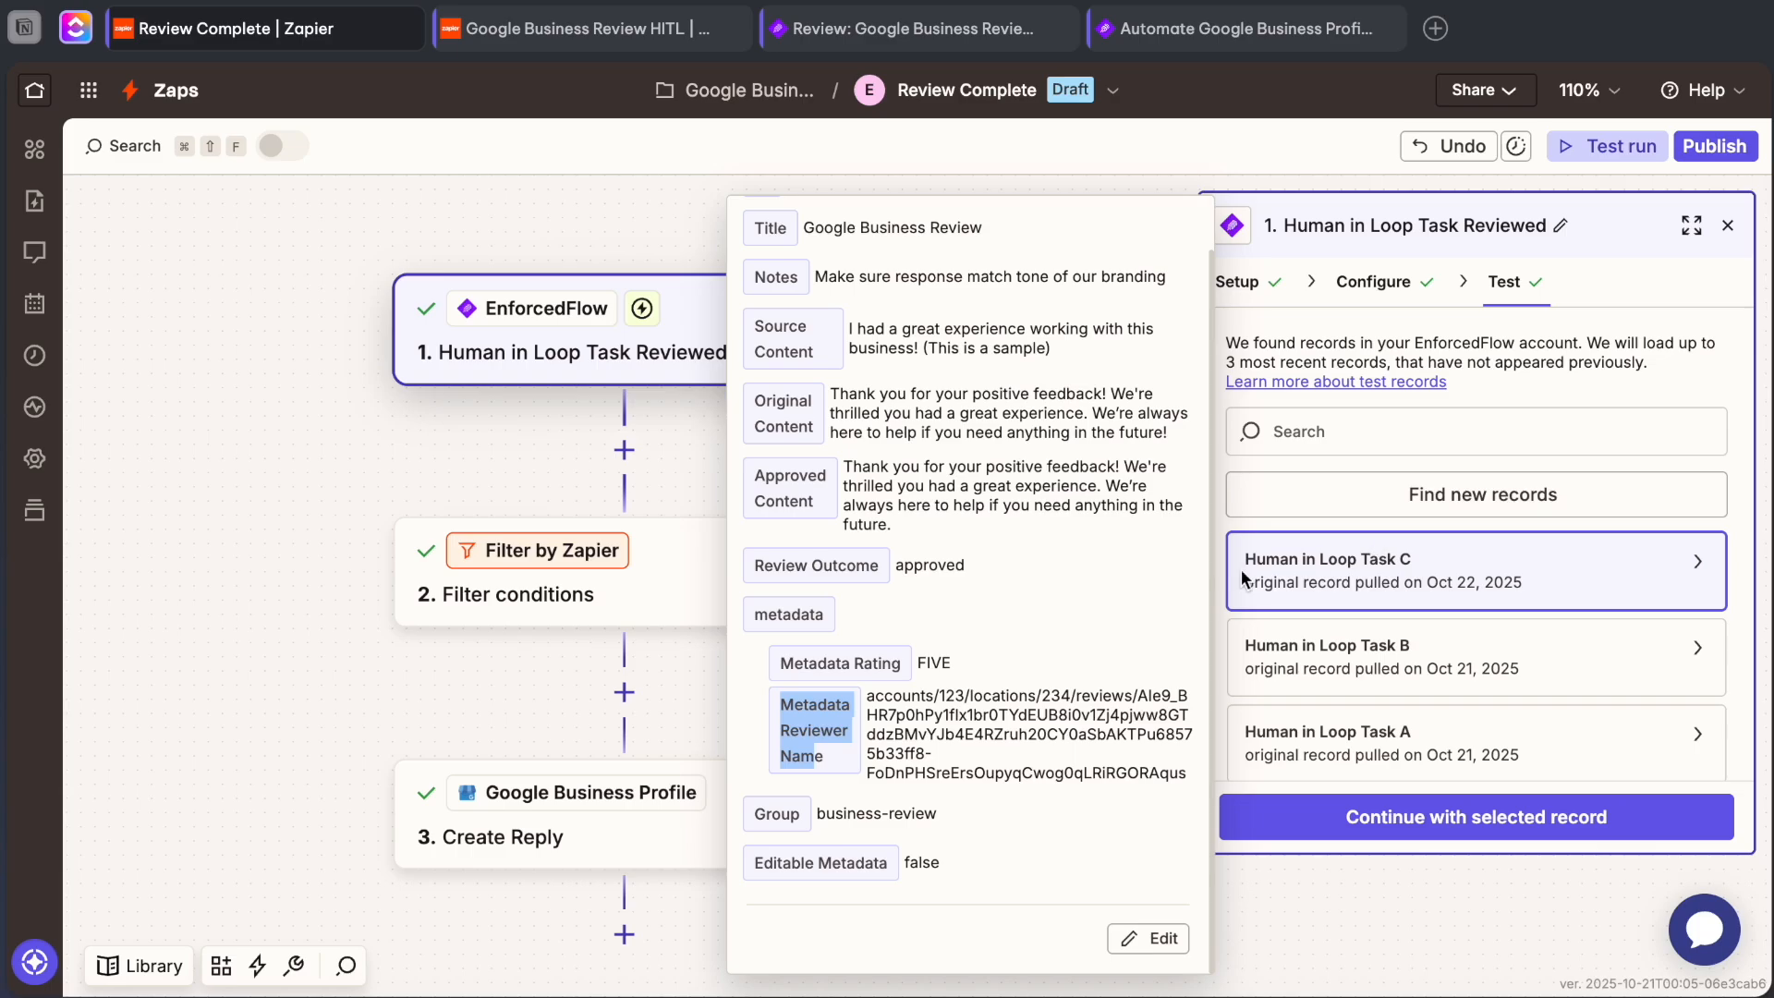
left_click(1429, 817)
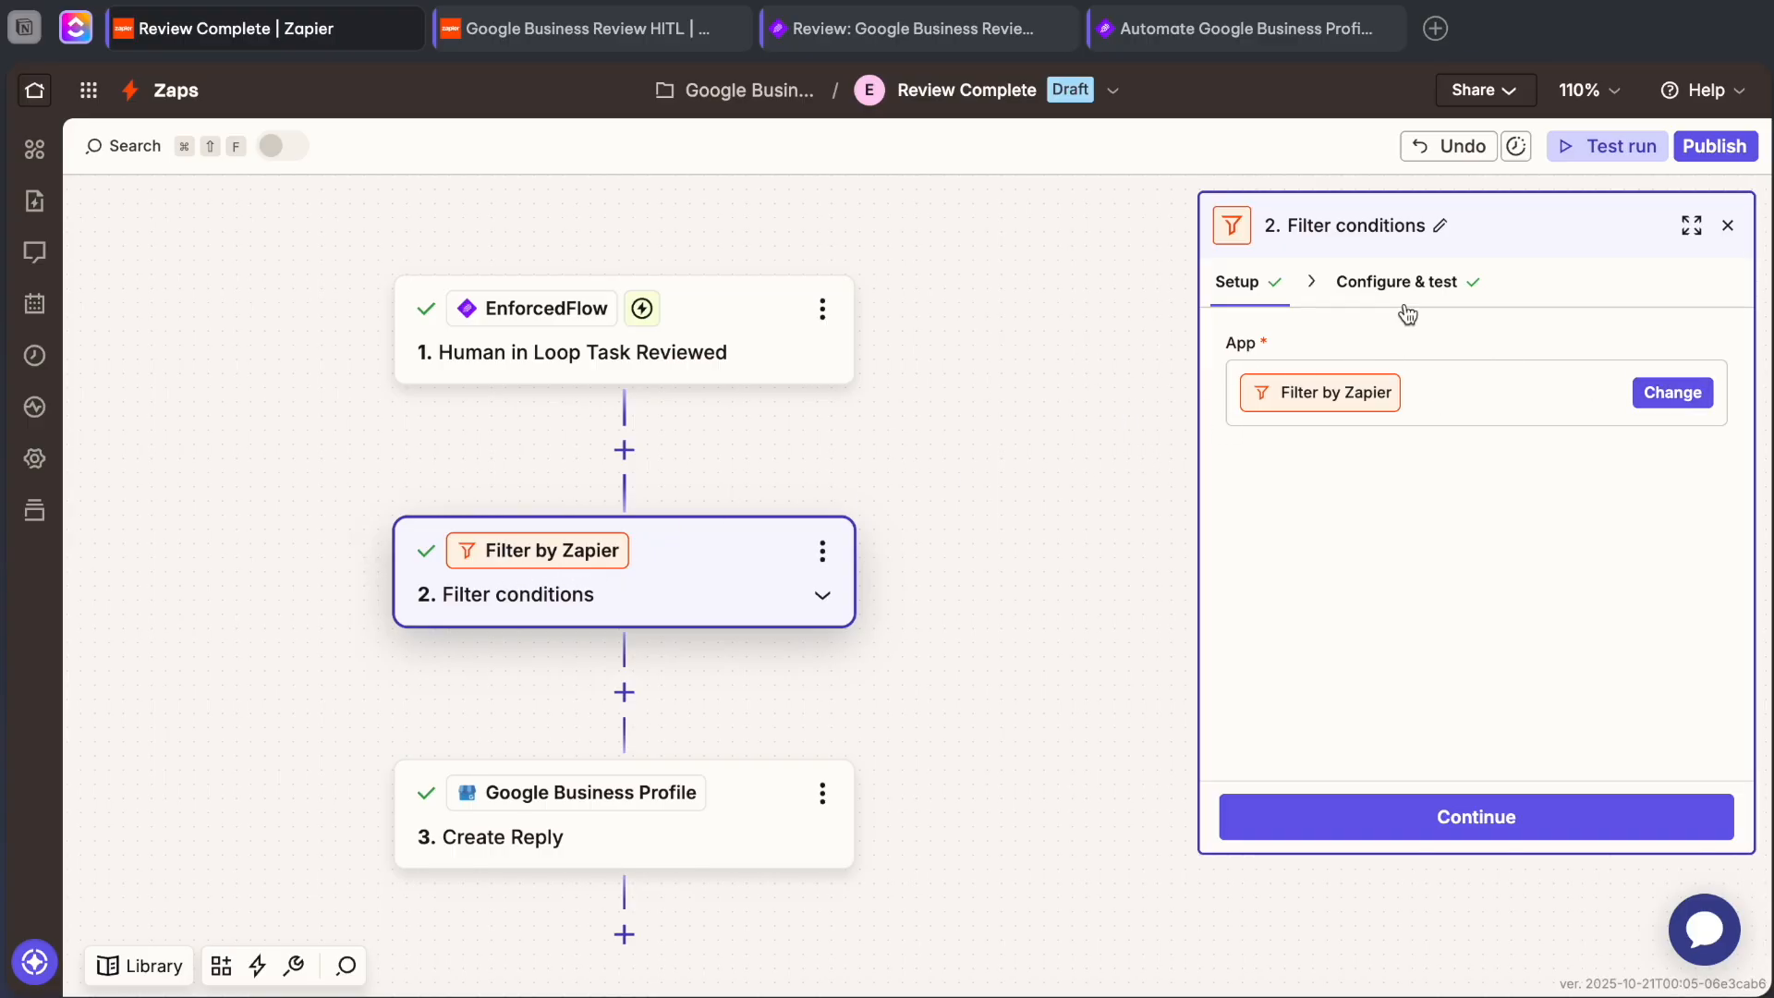
Examine the Filter conditions rule on Review Outcome, including the available data fields and the value it must match.
left_click(1395, 283)
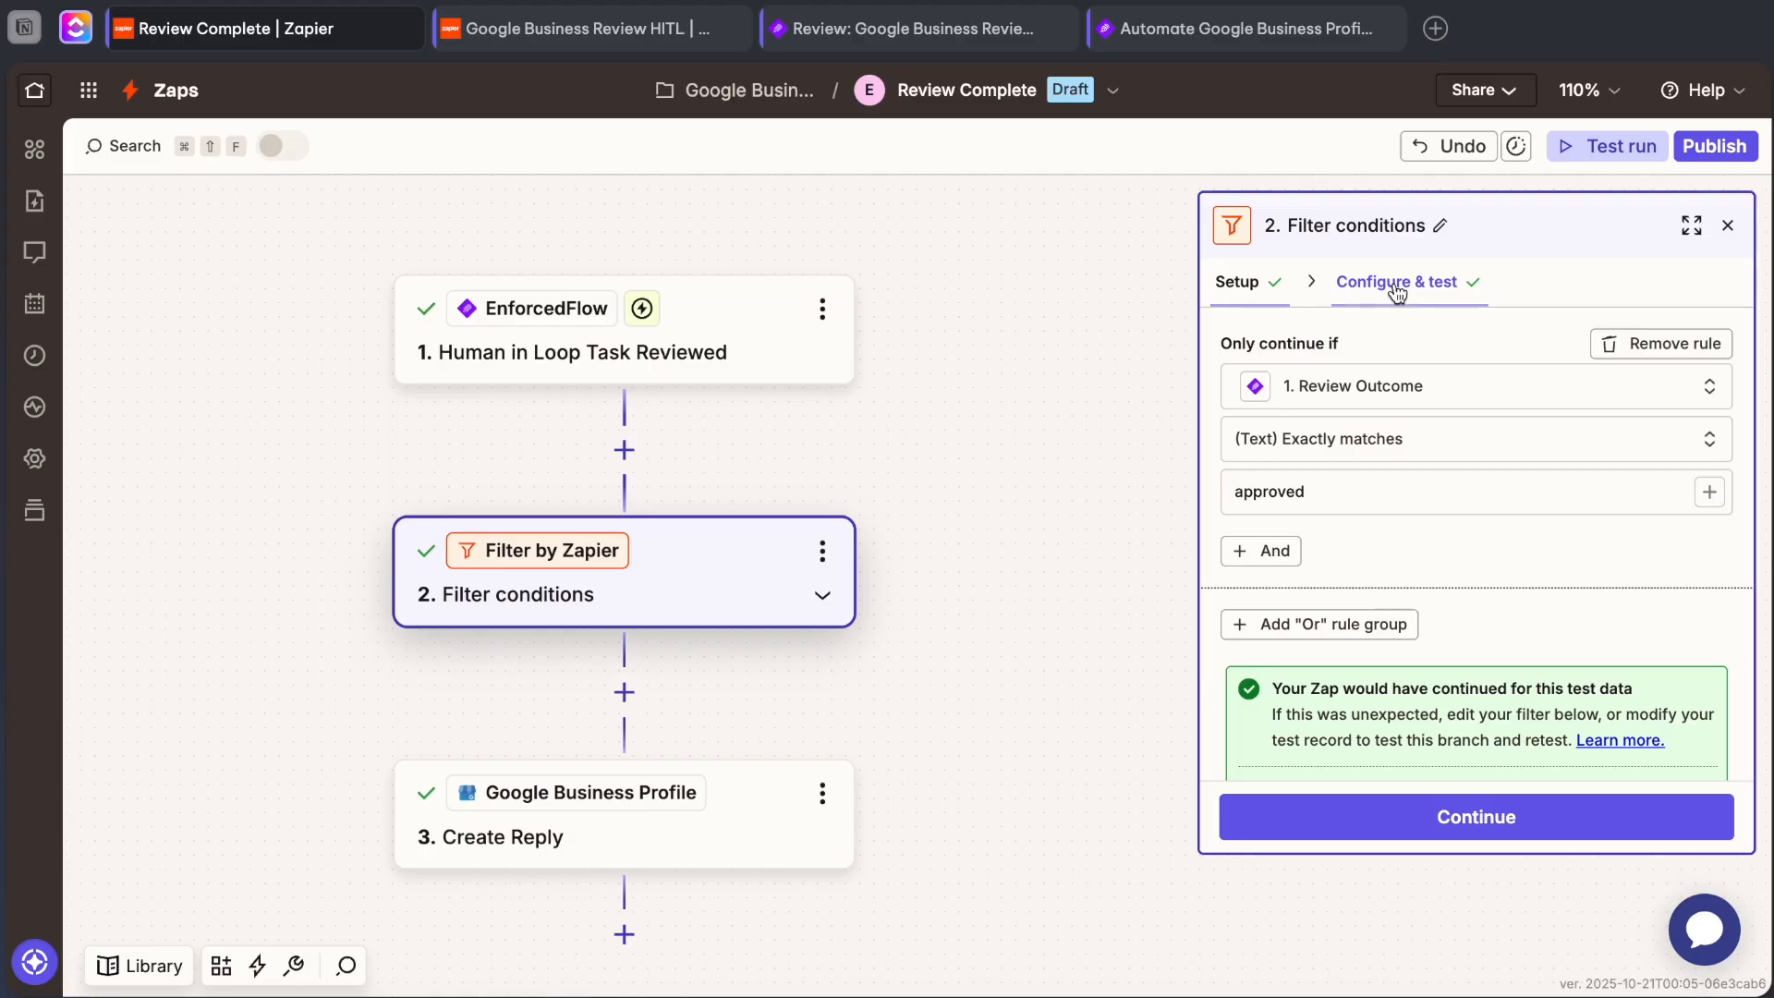
left_click(1375, 399)
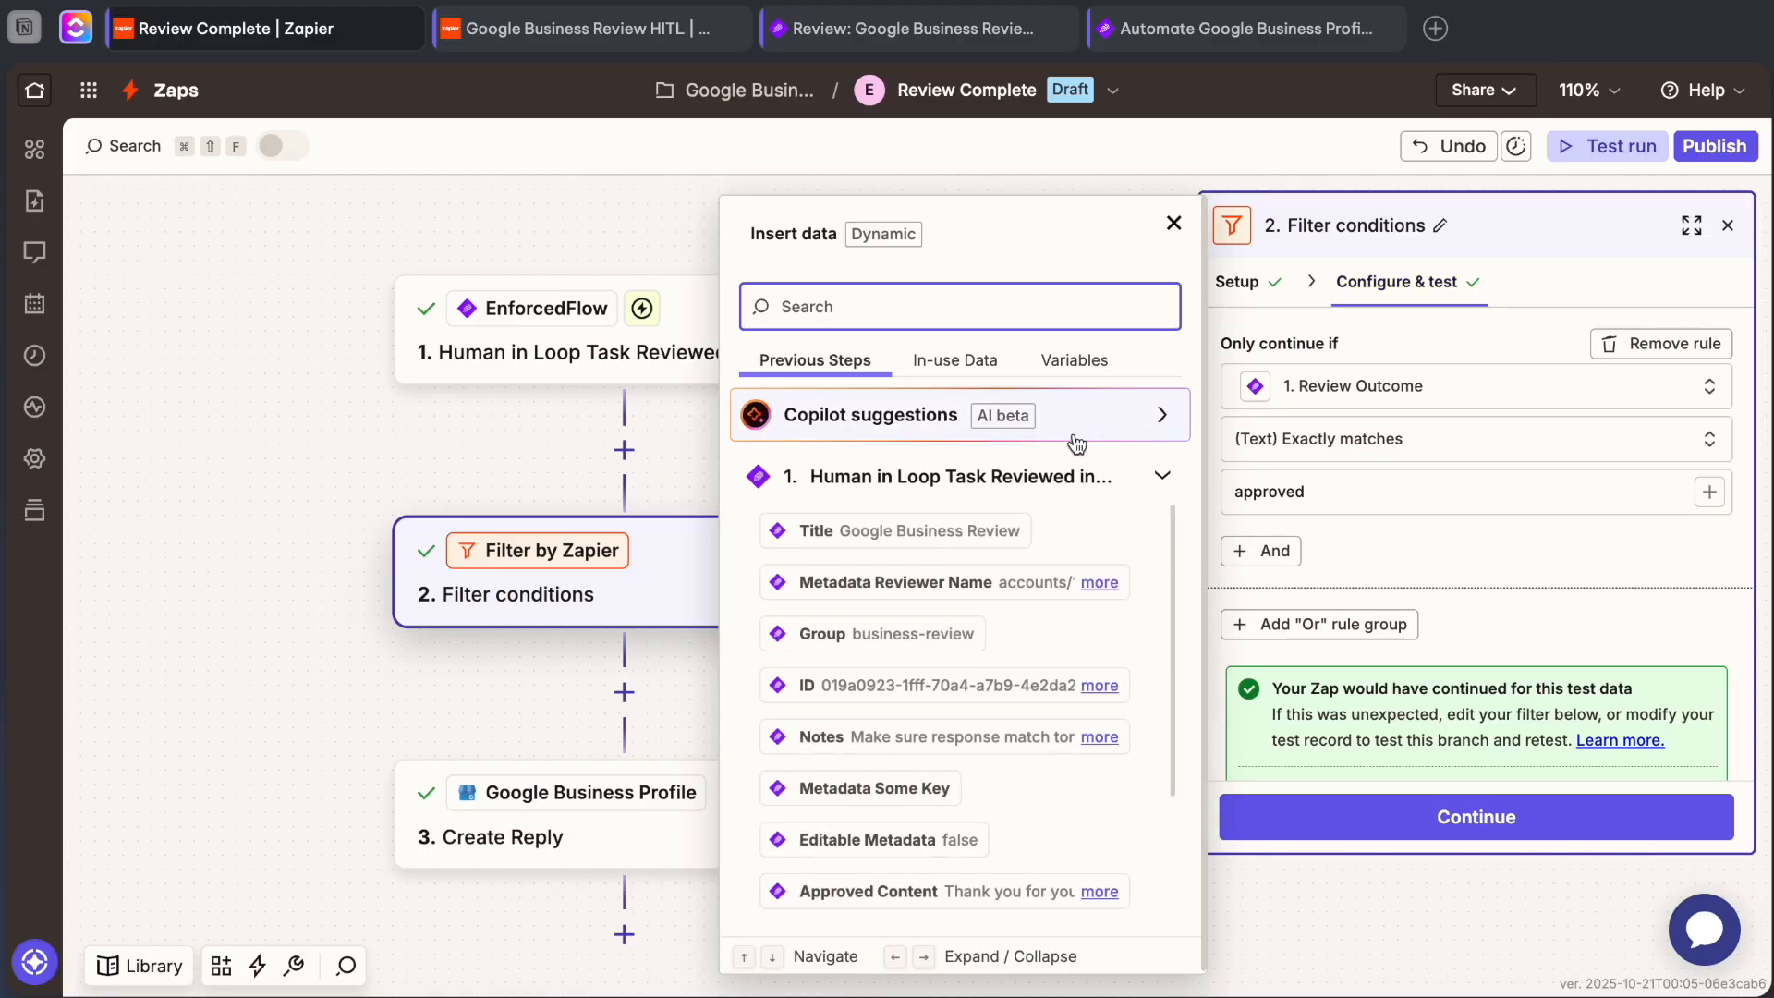
scroll(924, 536, "down", 3)
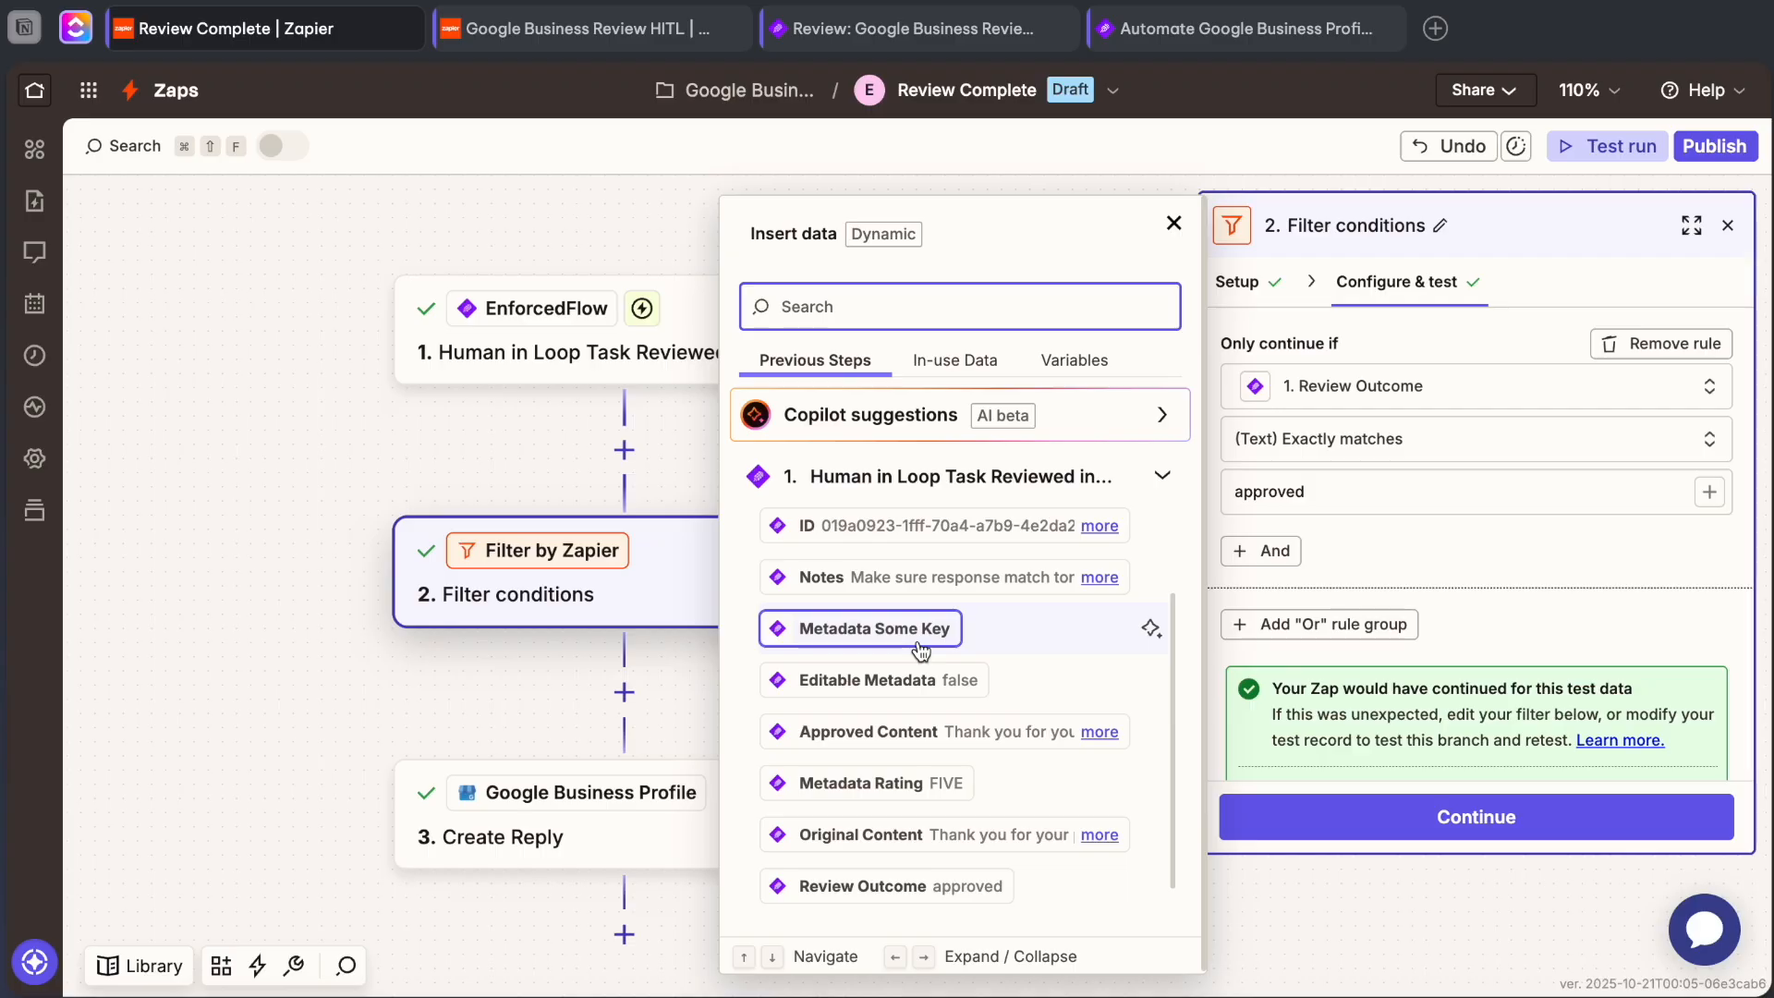
scroll(921, 651, "down", 1)
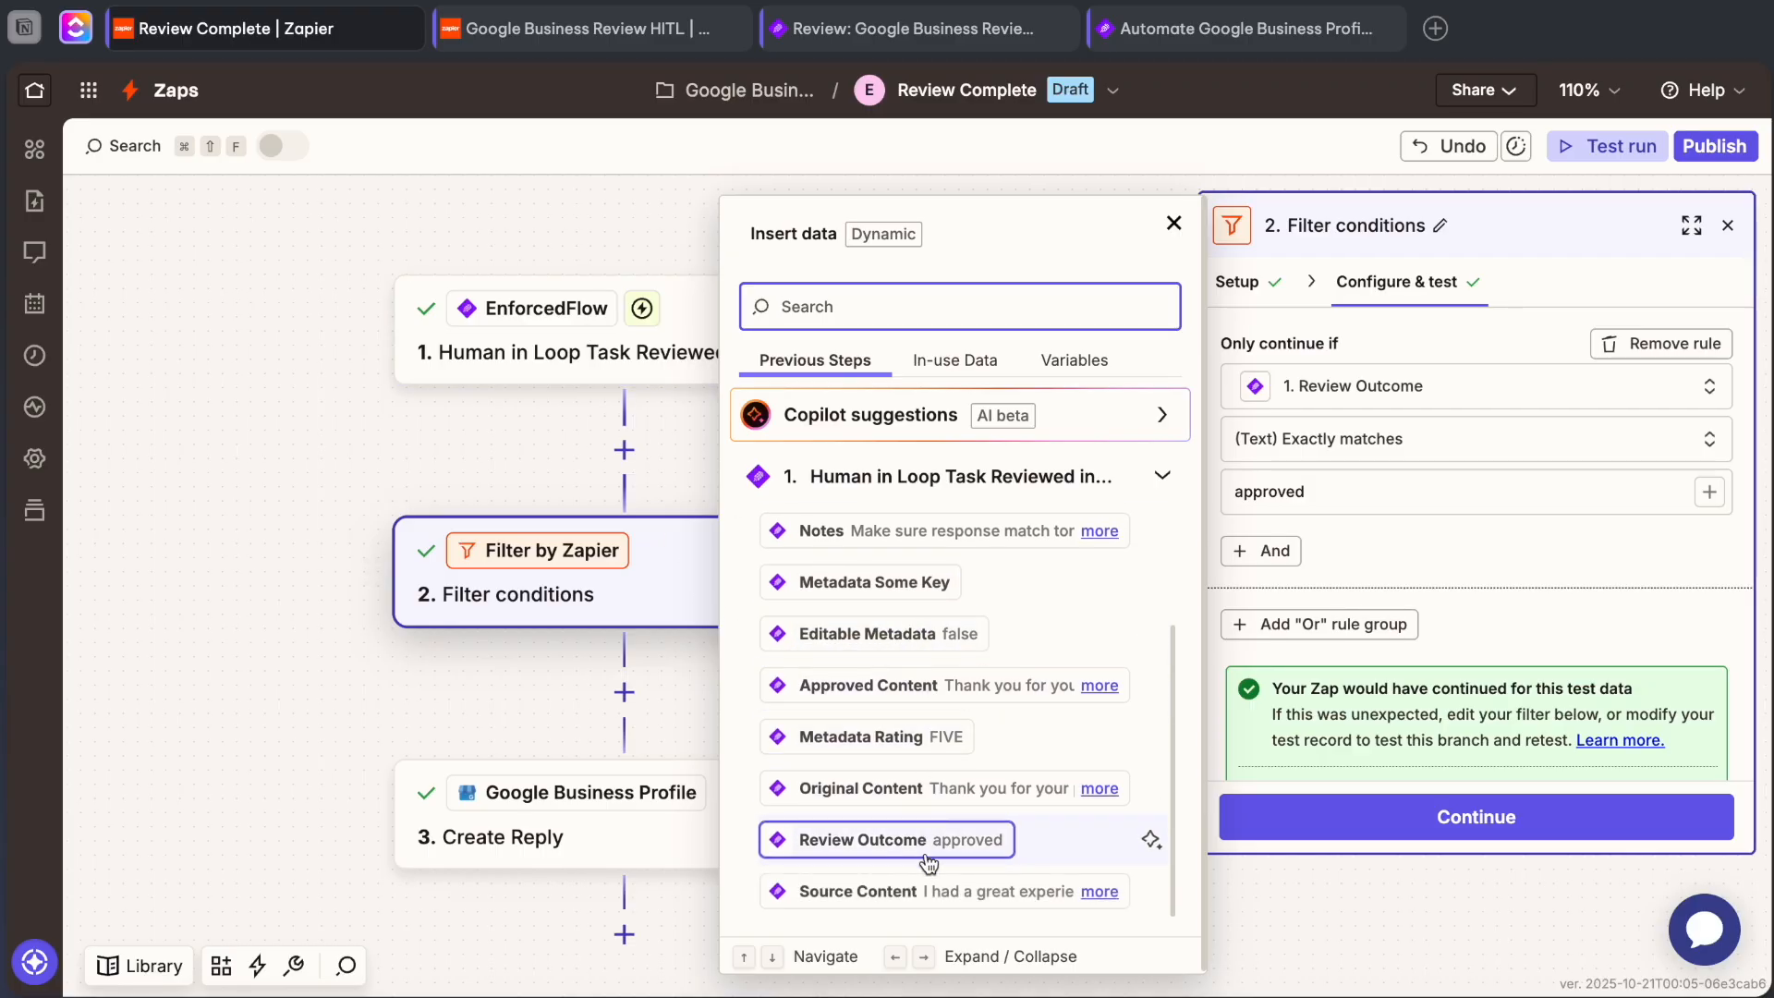
left_click(1389, 514)
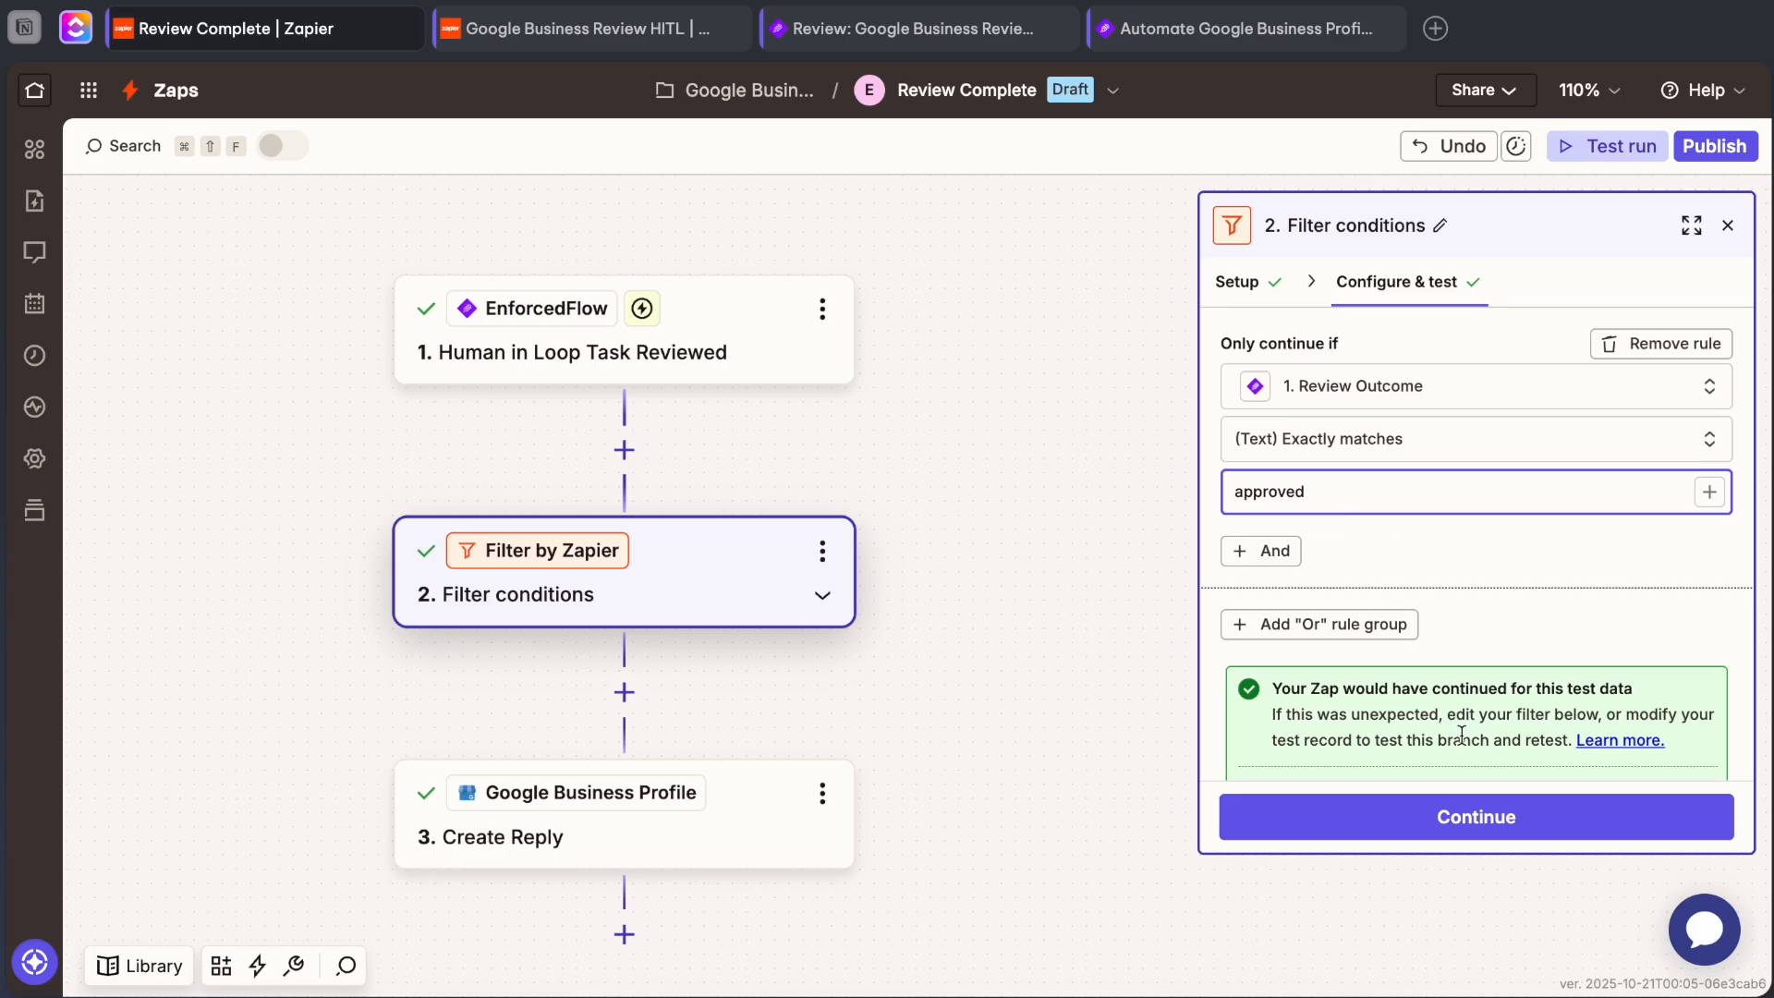
Open the Google Business Profile Create Reply step and check the Review Name and Your Reply mappings.
left_click(899, 670)
left_click_drag(899, 670, 922, 499)
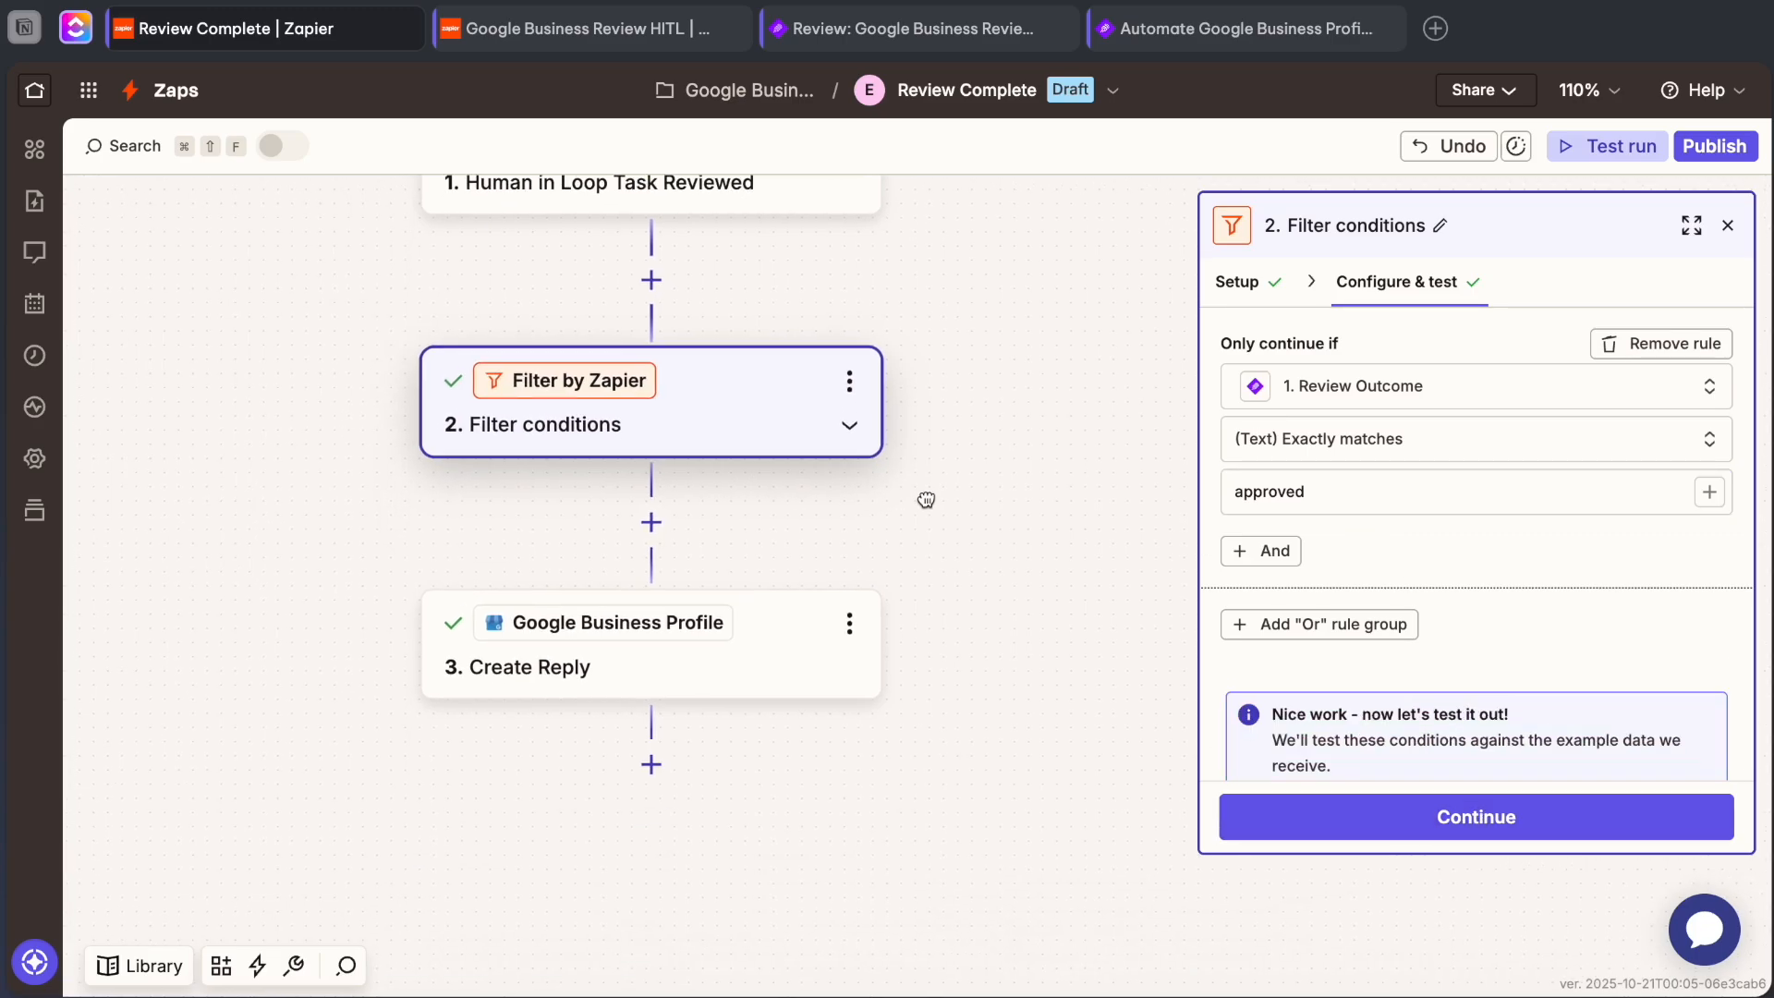
left_click(725, 672)
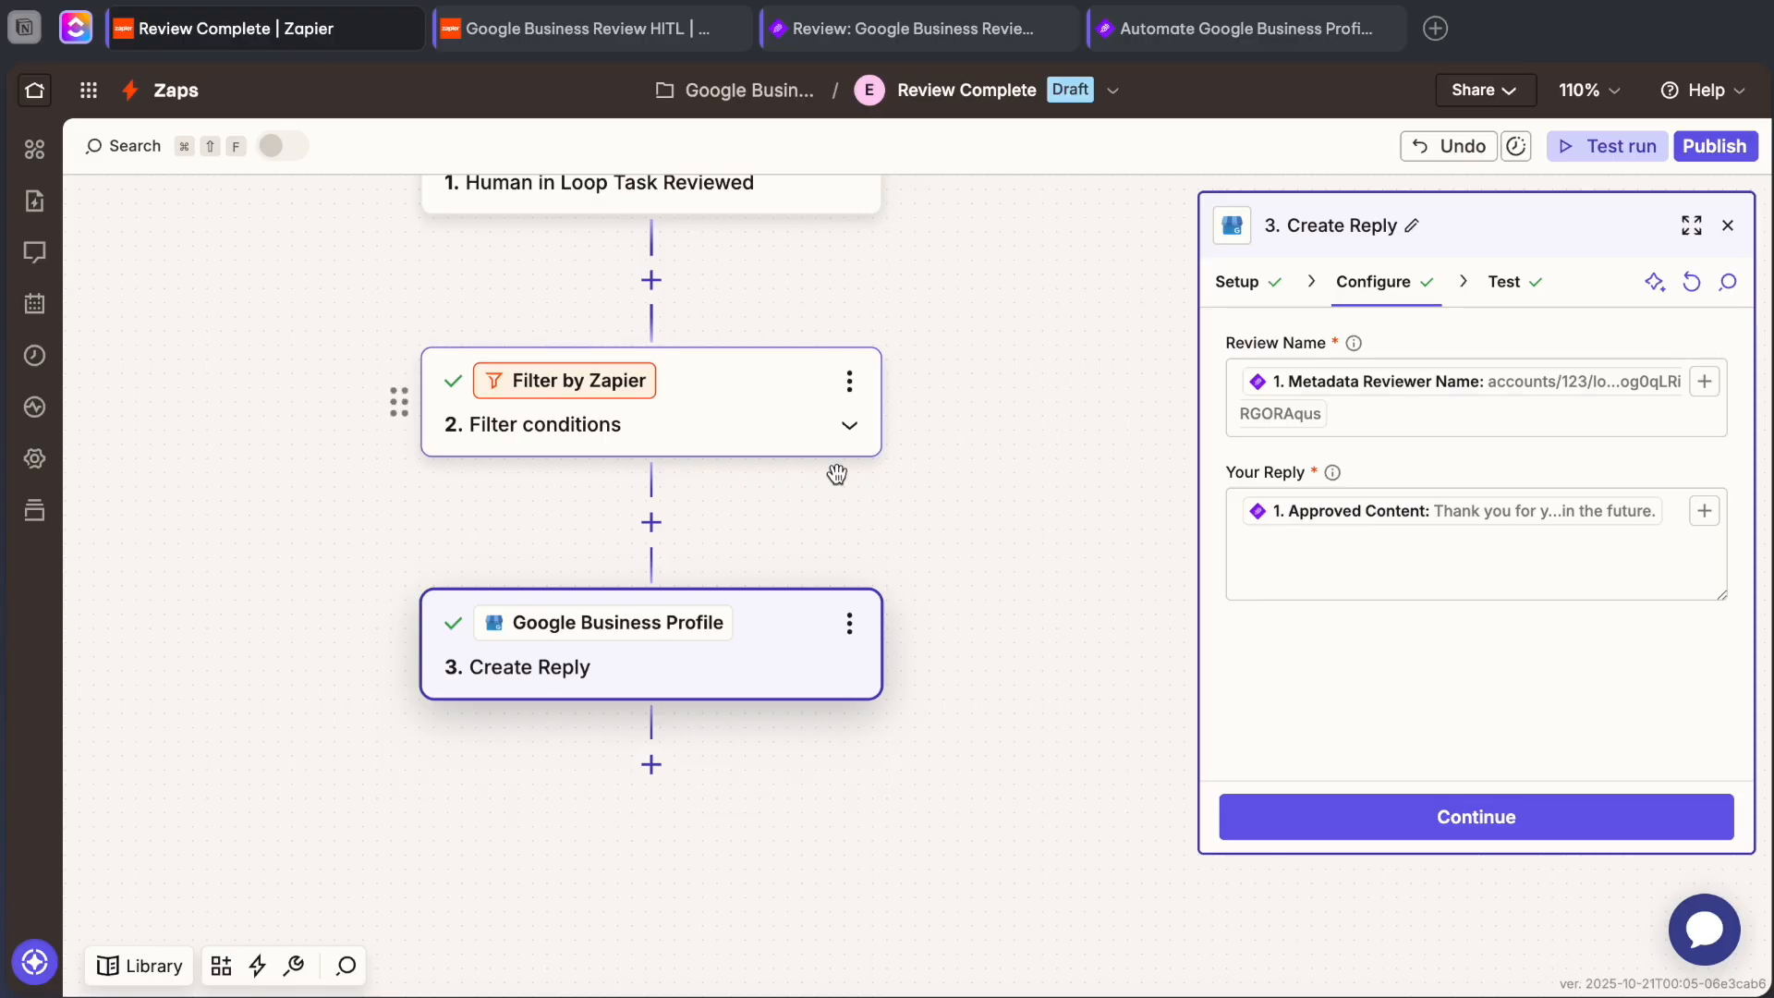
Check the app, action event and account set up for the Create Reply step, and return to its field configuration.
left_click_drag(824, 523, 826, 535)
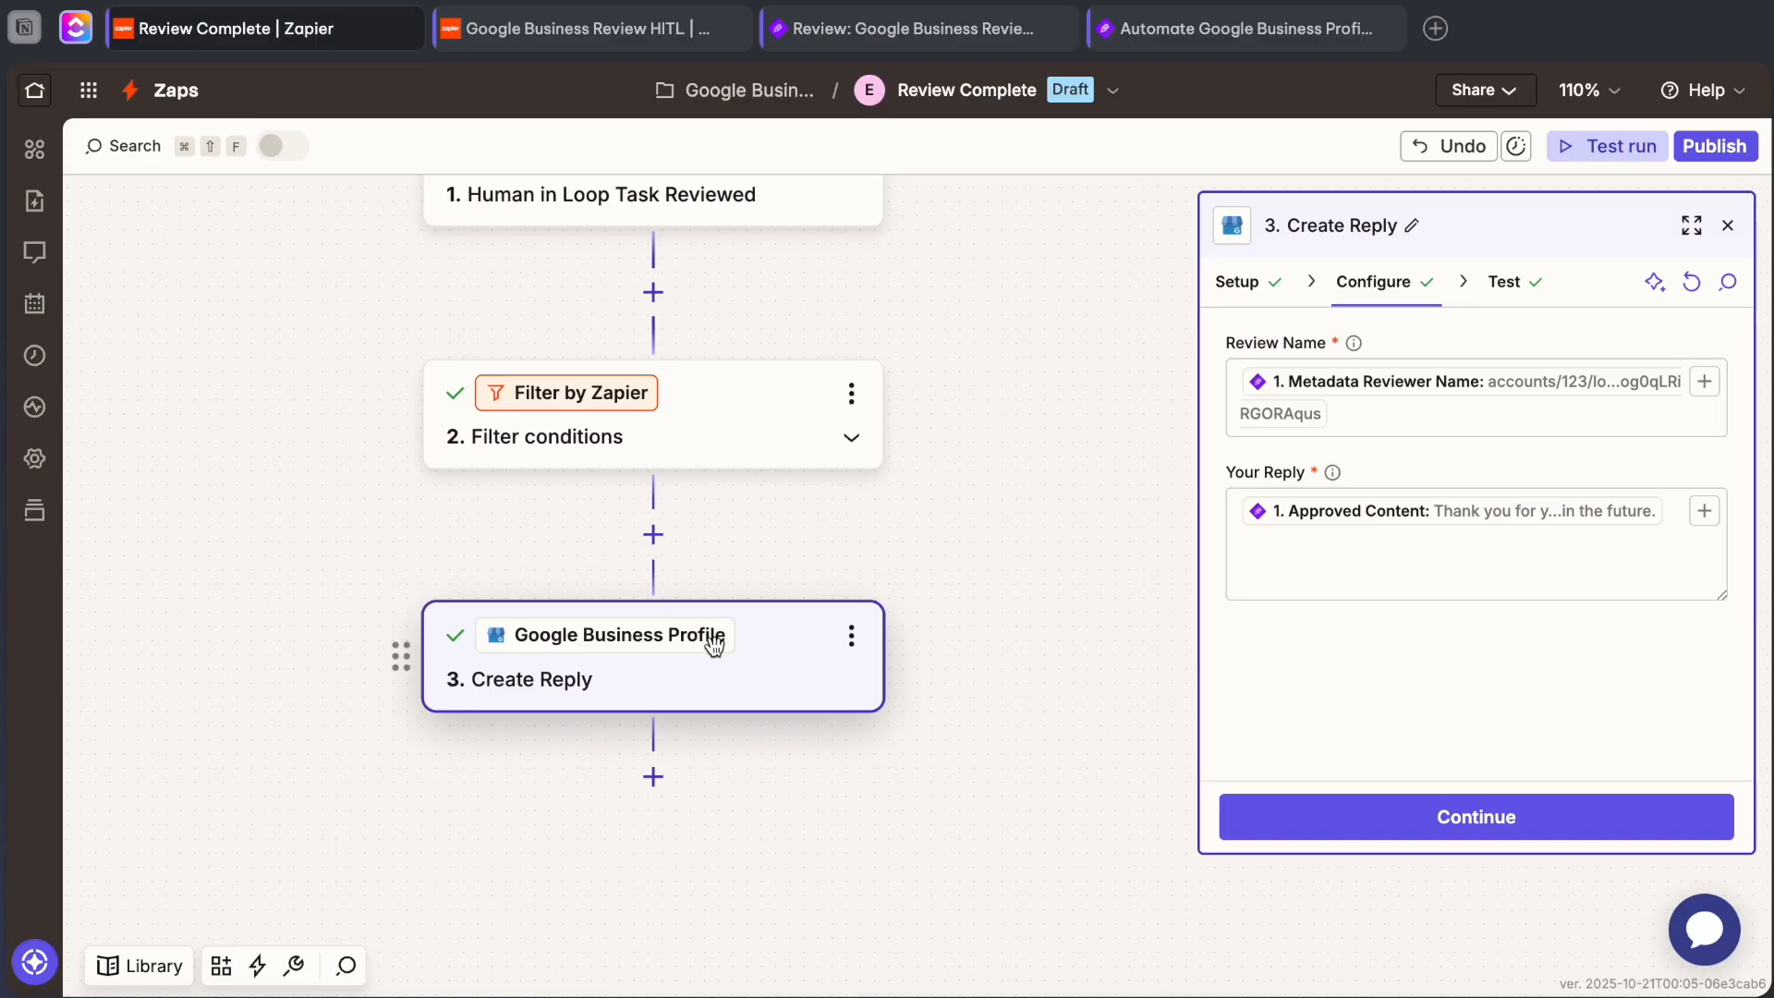
left_click(1239, 285)
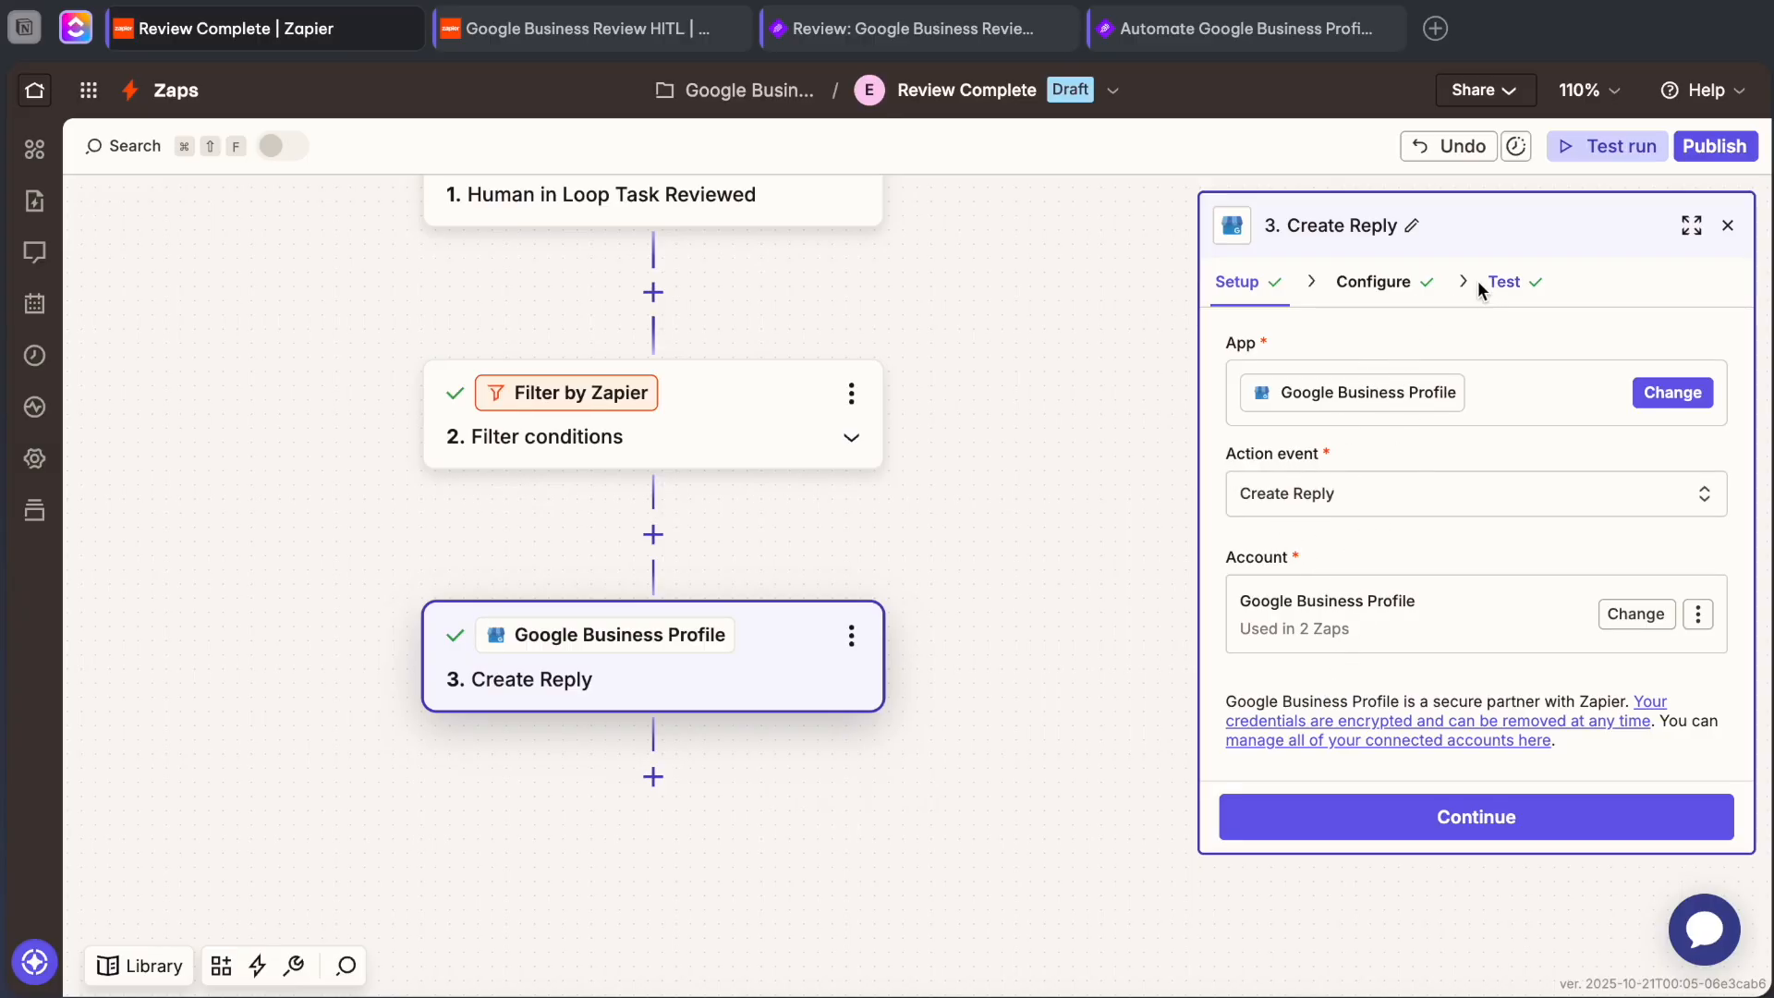
left_click(1376, 282)
Clear the Review Name field and map it to Metadata Reviewer Name from the Human in Loop Task Reviewed step.
left_click(1371, 419)
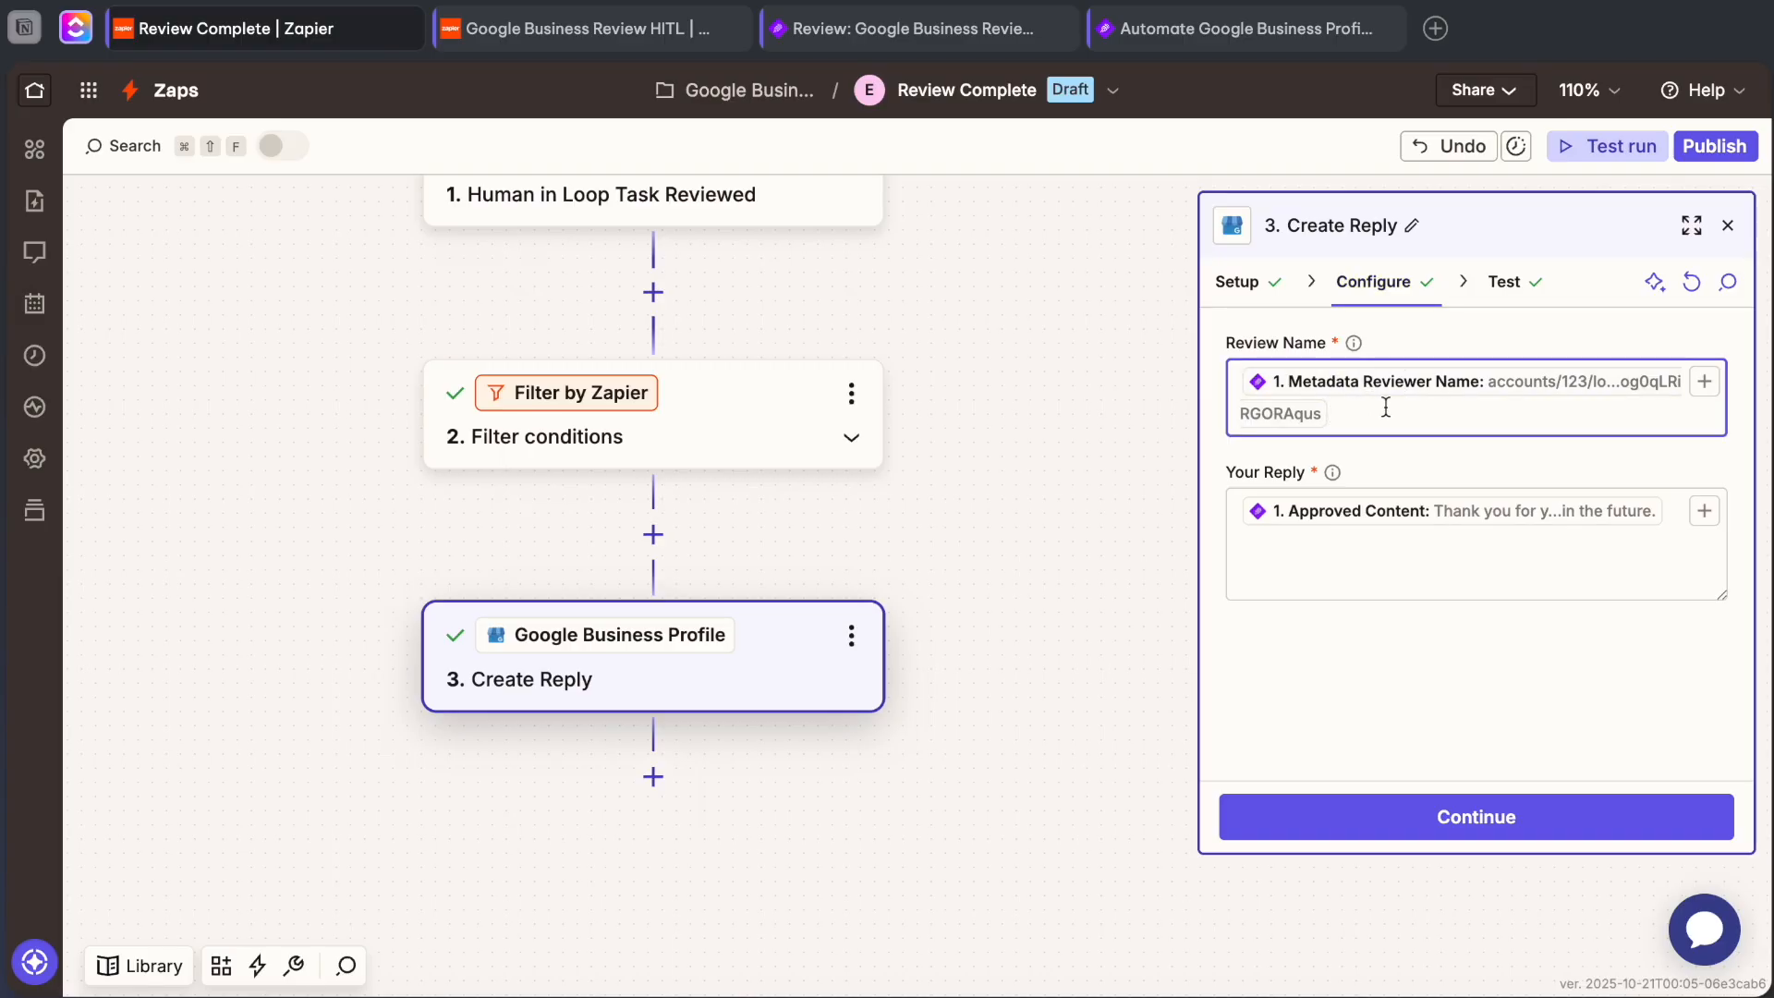
key("super+a")
key("BackSpace")
type("/")
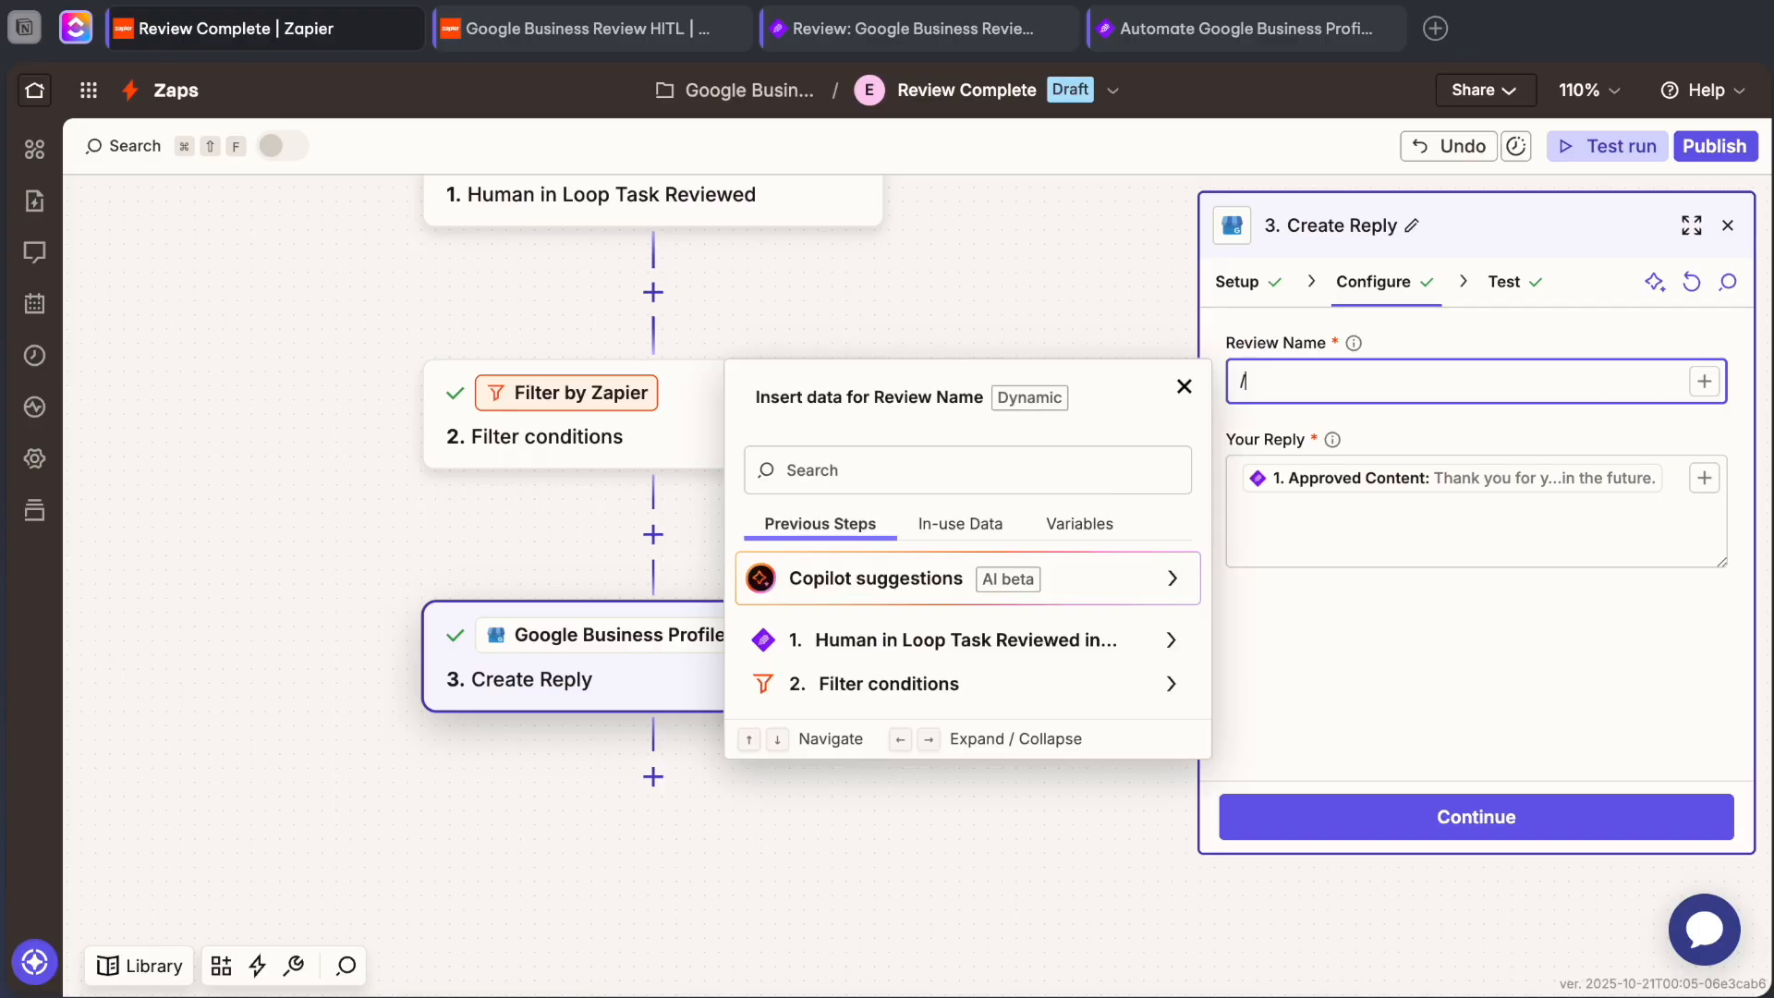
left_click(962, 650)
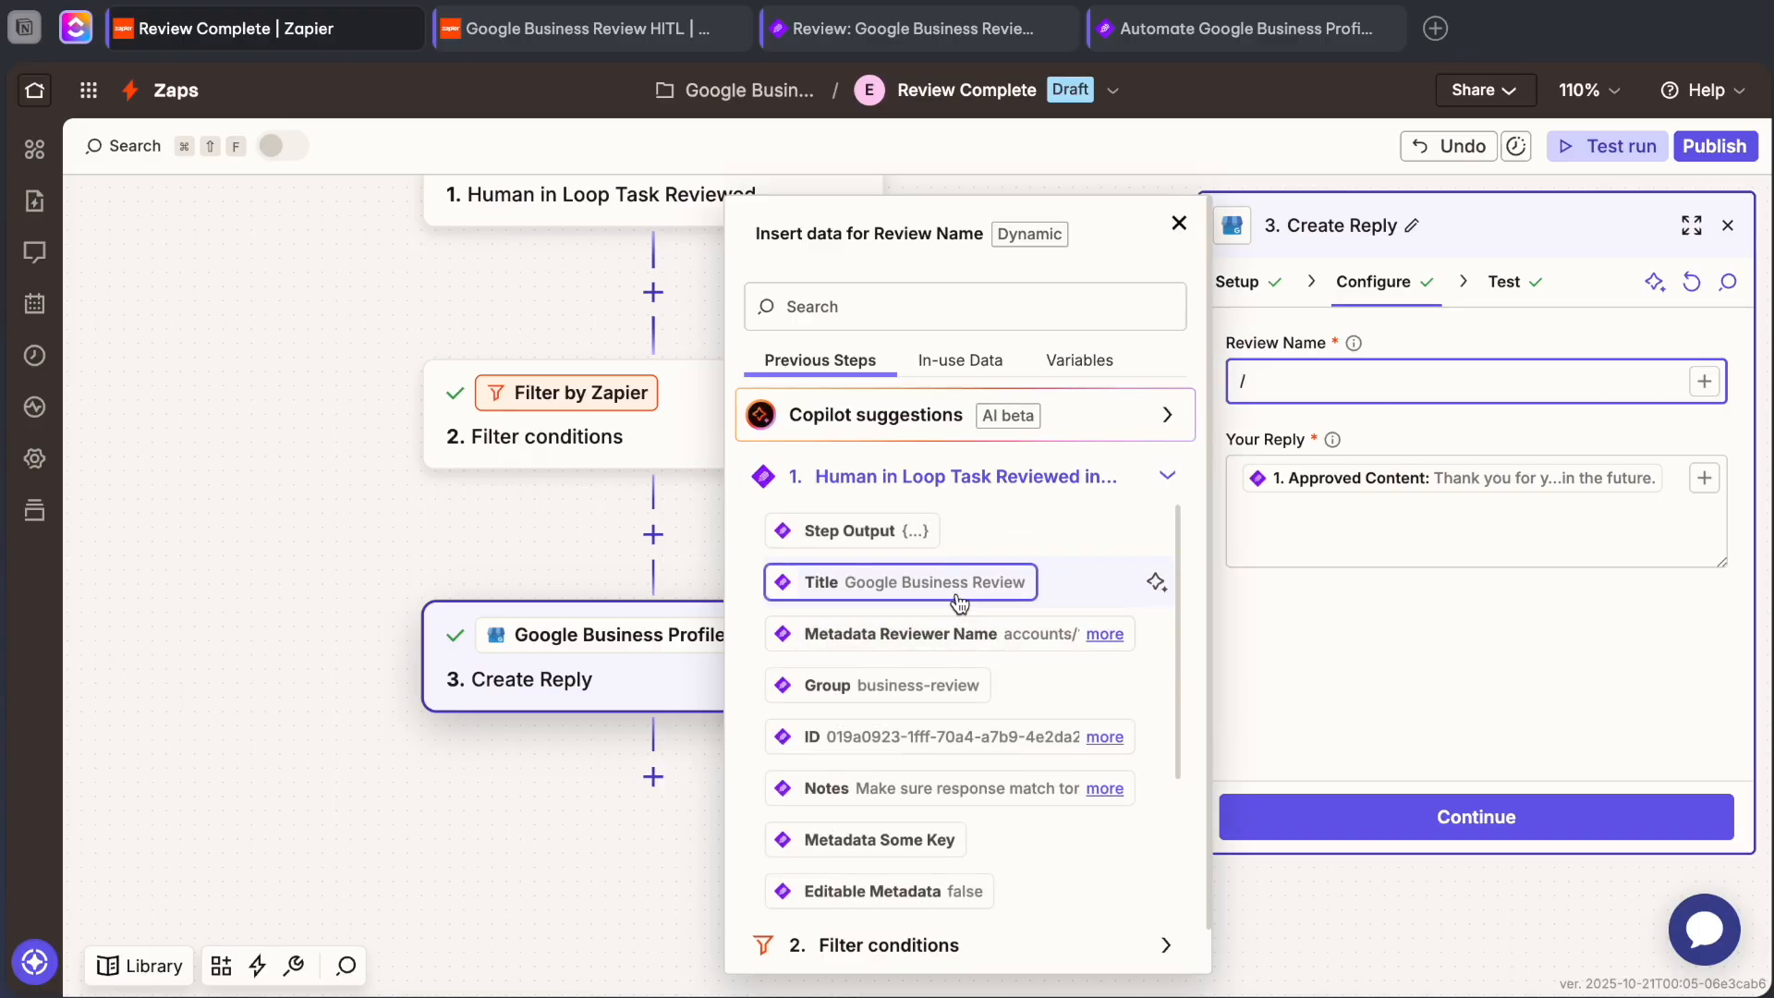
scroll(959, 601, "down", 5)
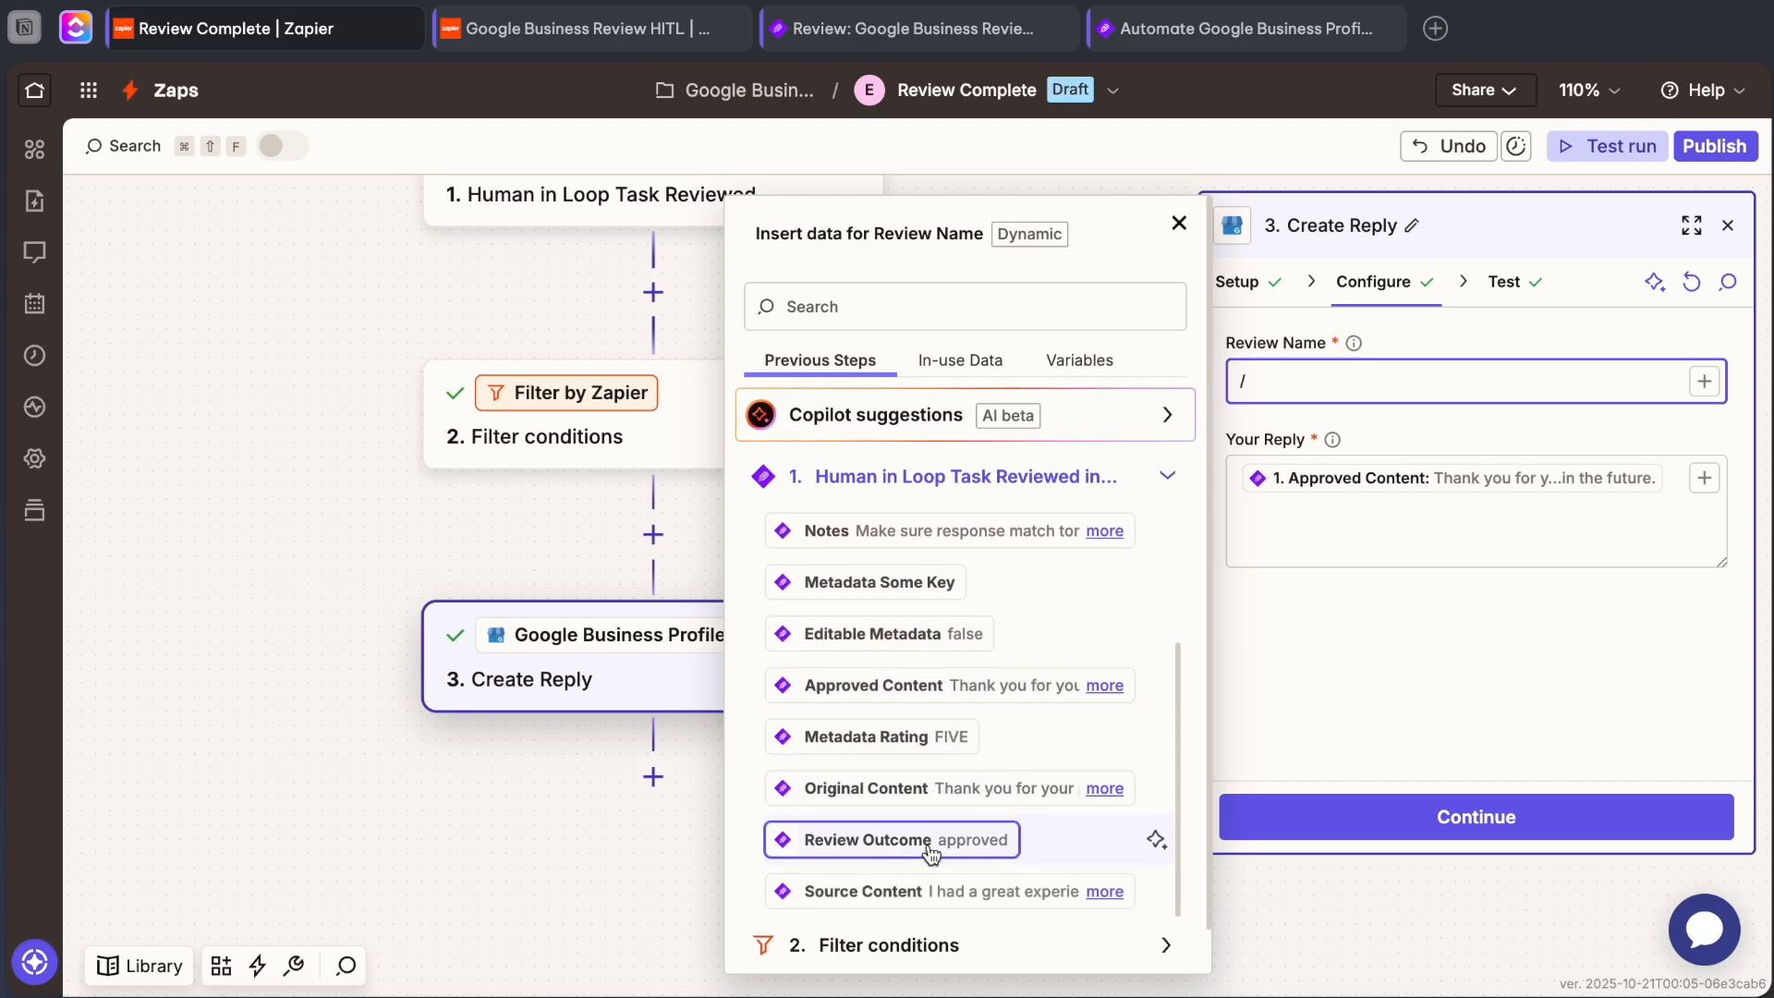
scroll(919, 733, "up", 1)
scroll(927, 698, "up", 2)
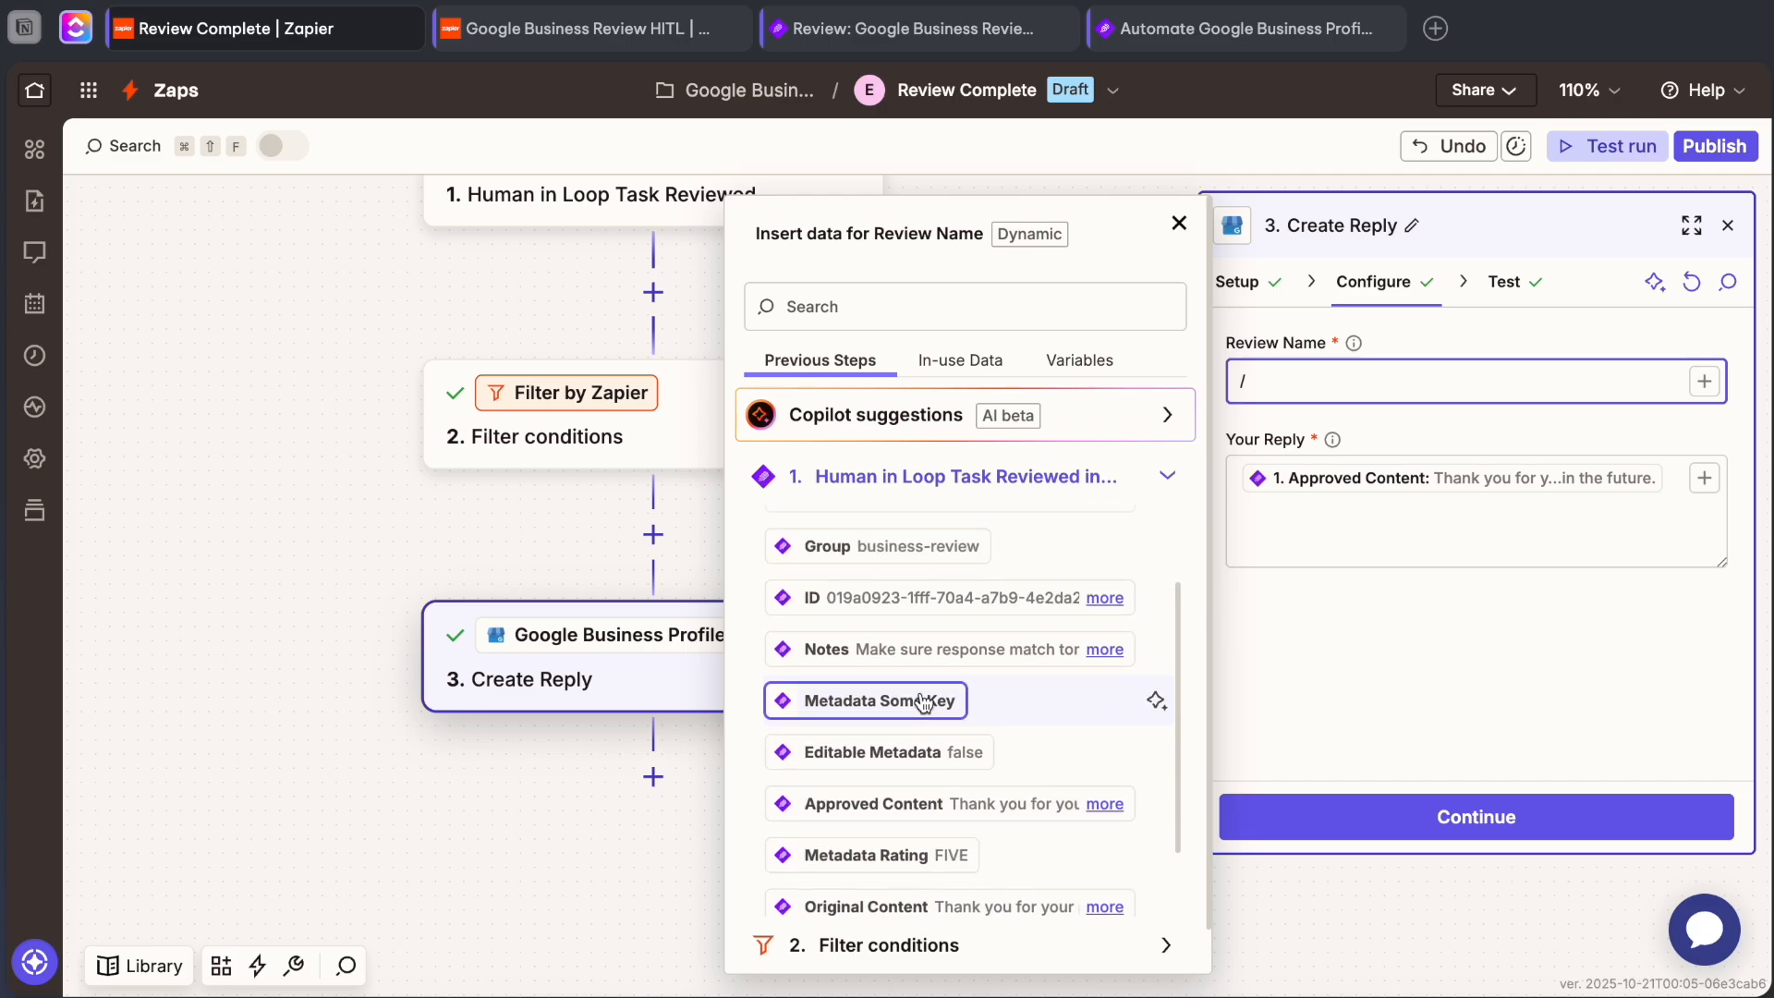
scroll(924, 698, "down", 2)
scroll(922, 813, "up", 5)
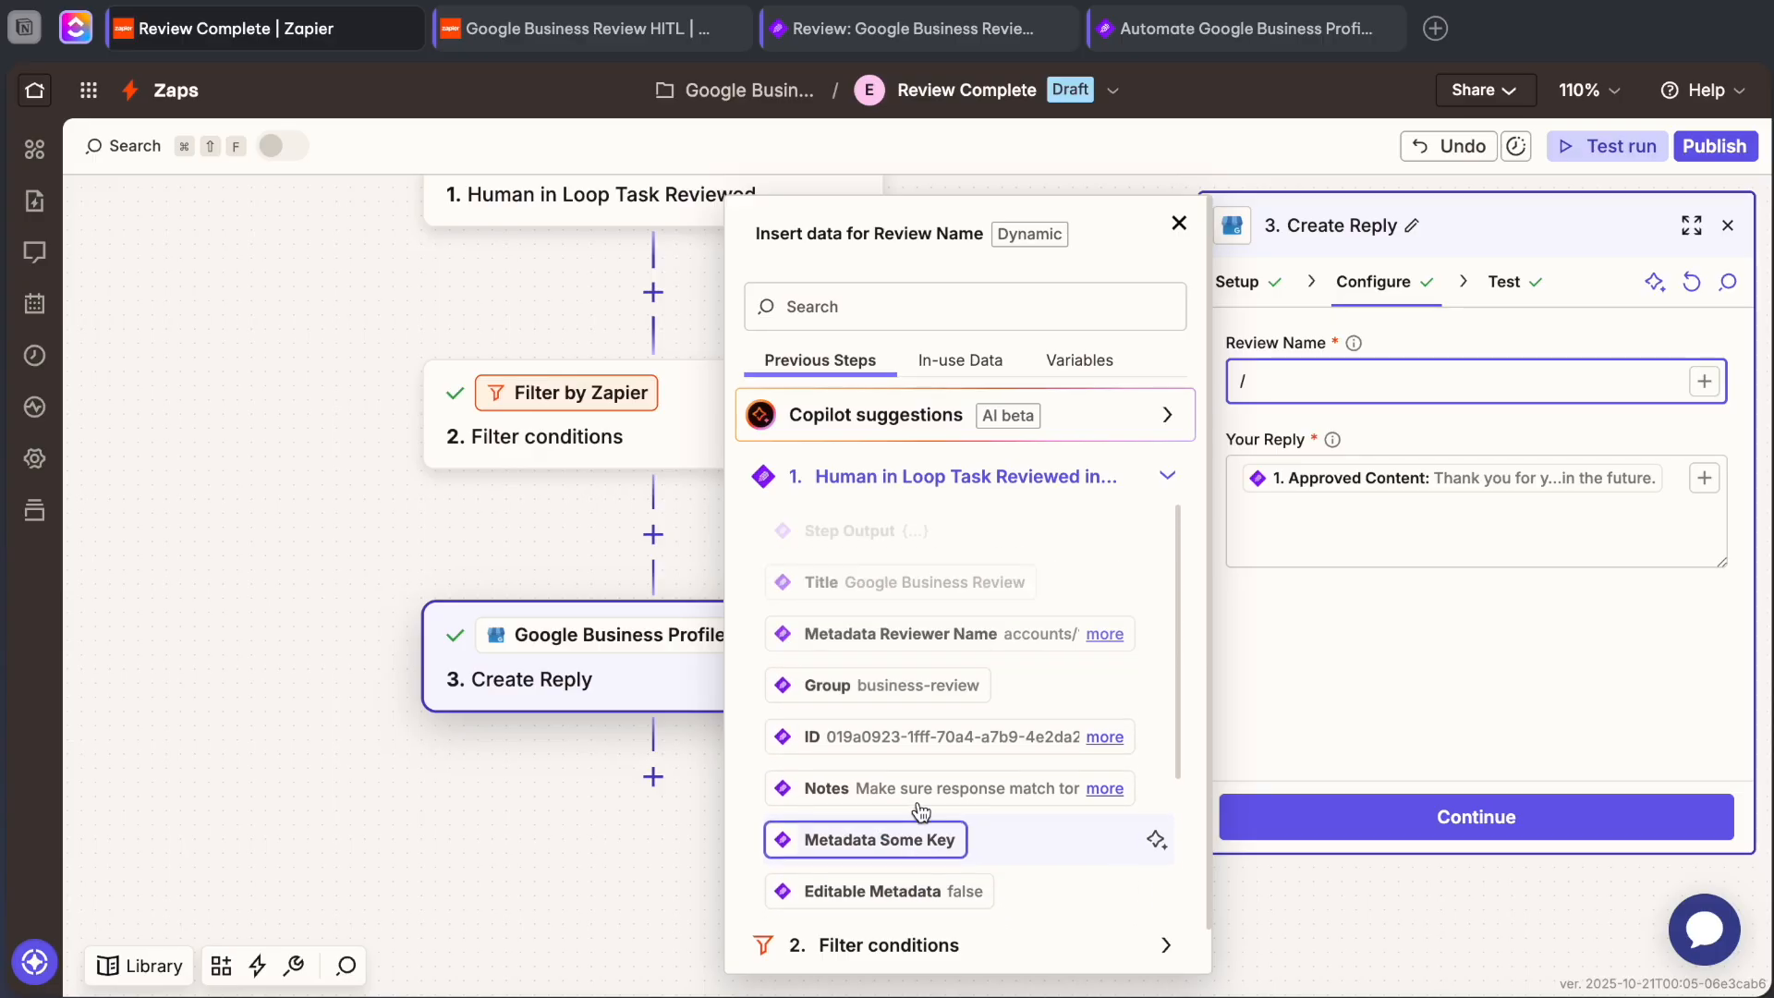
left_click(931, 651)
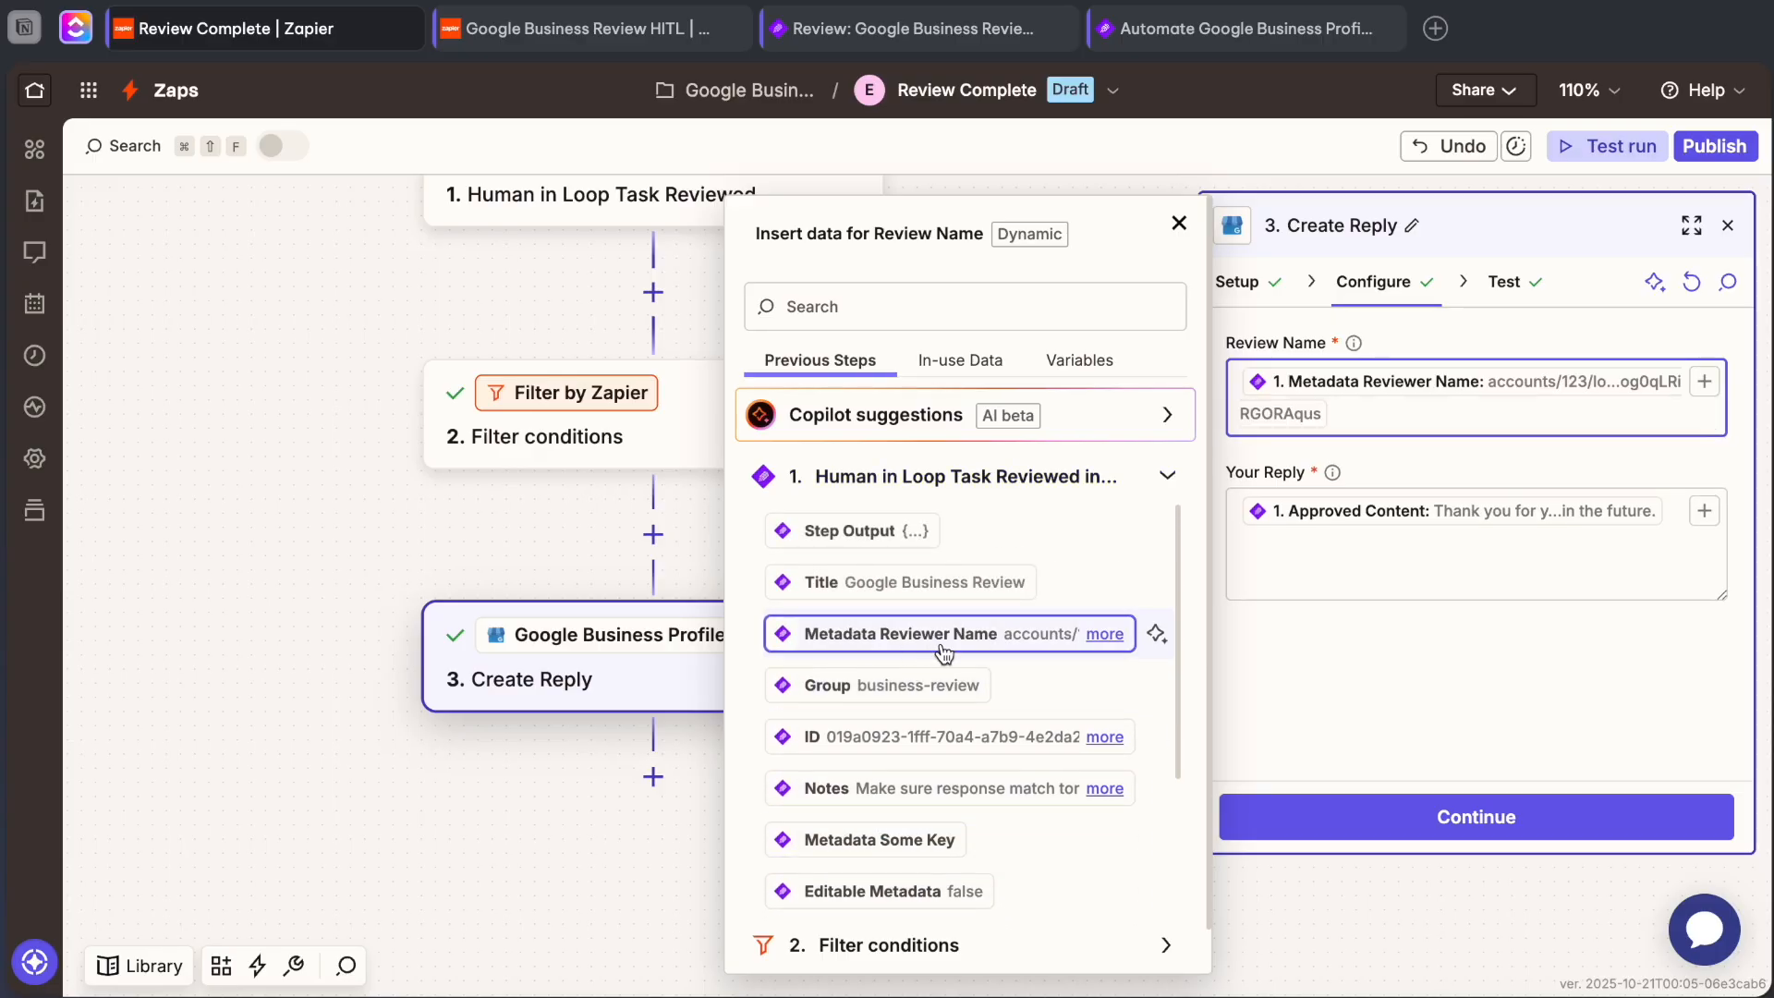
left_click(1451, 597)
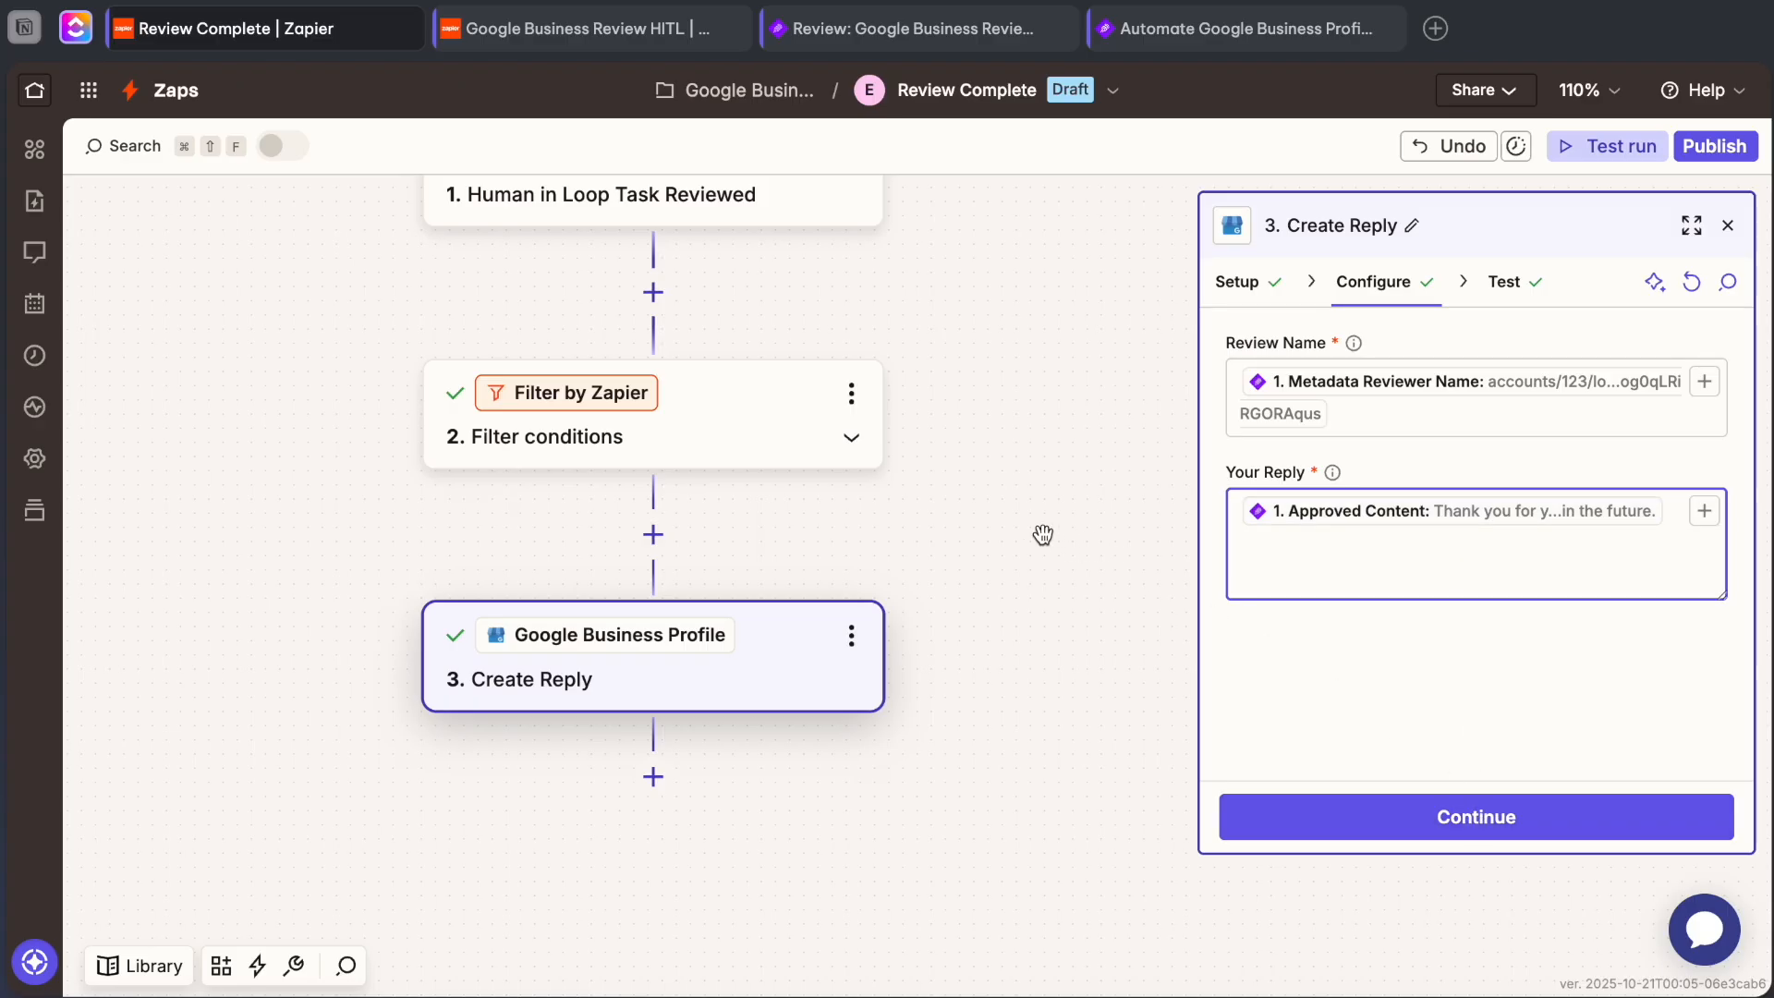
scroll(891, 598, "up", 4)
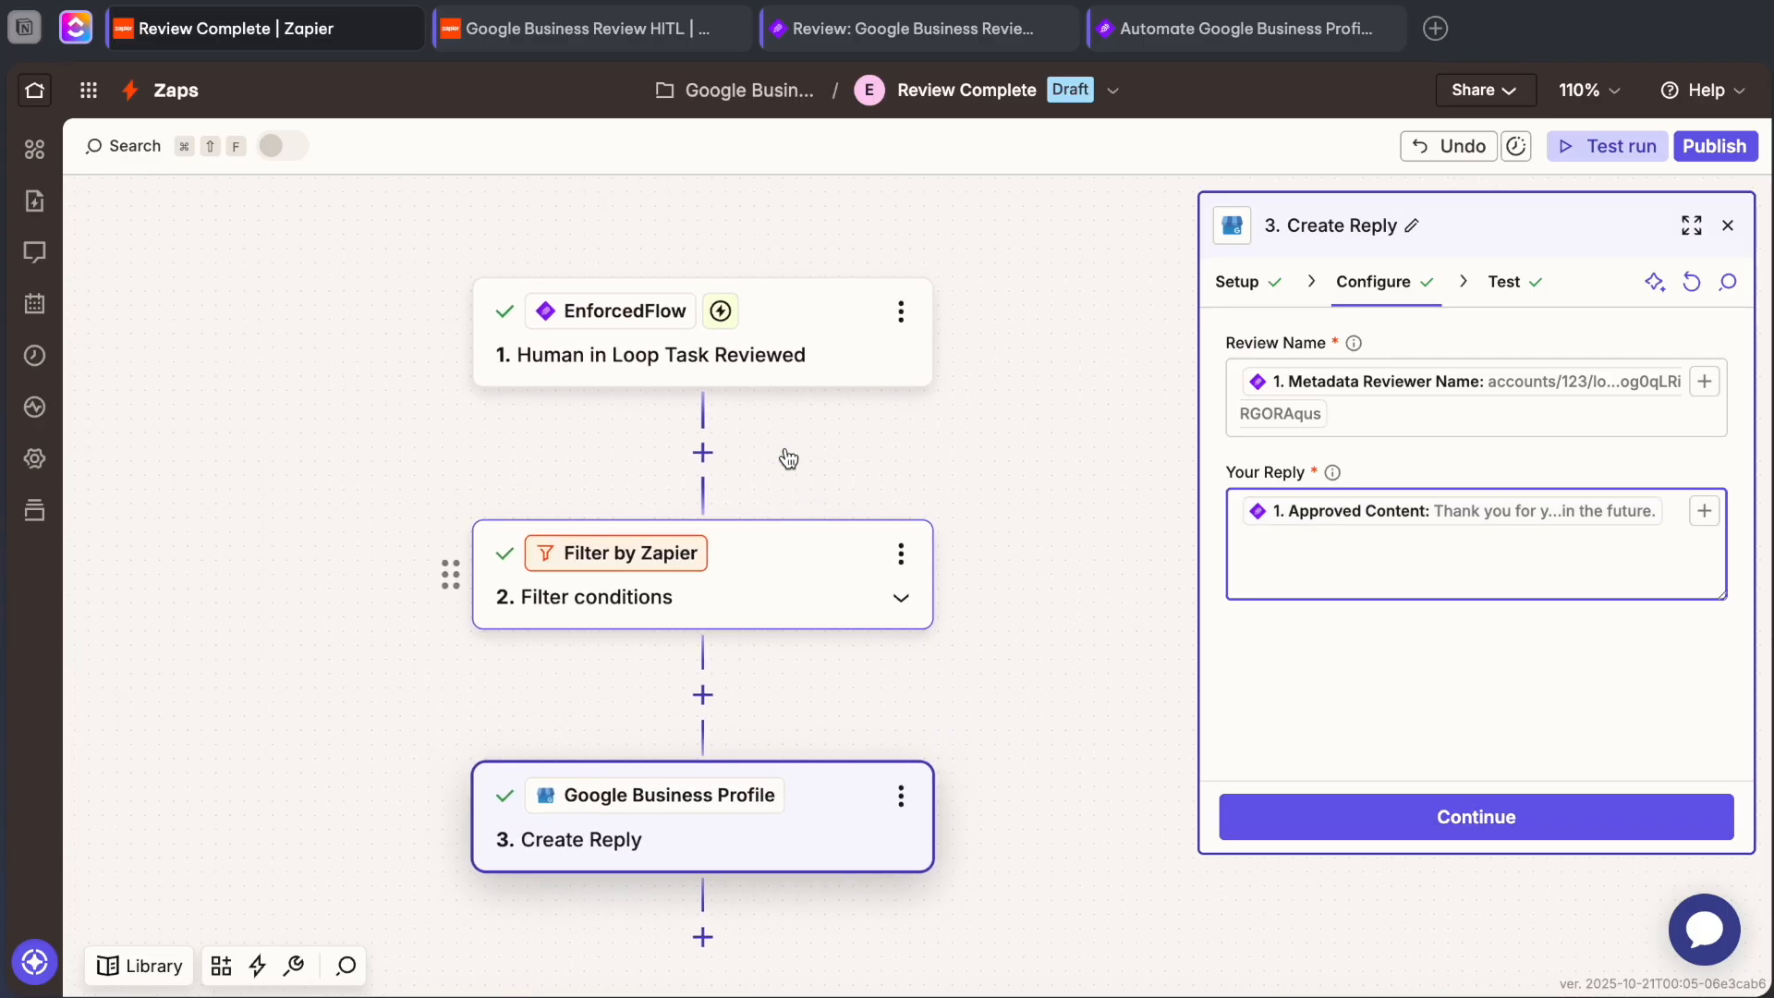